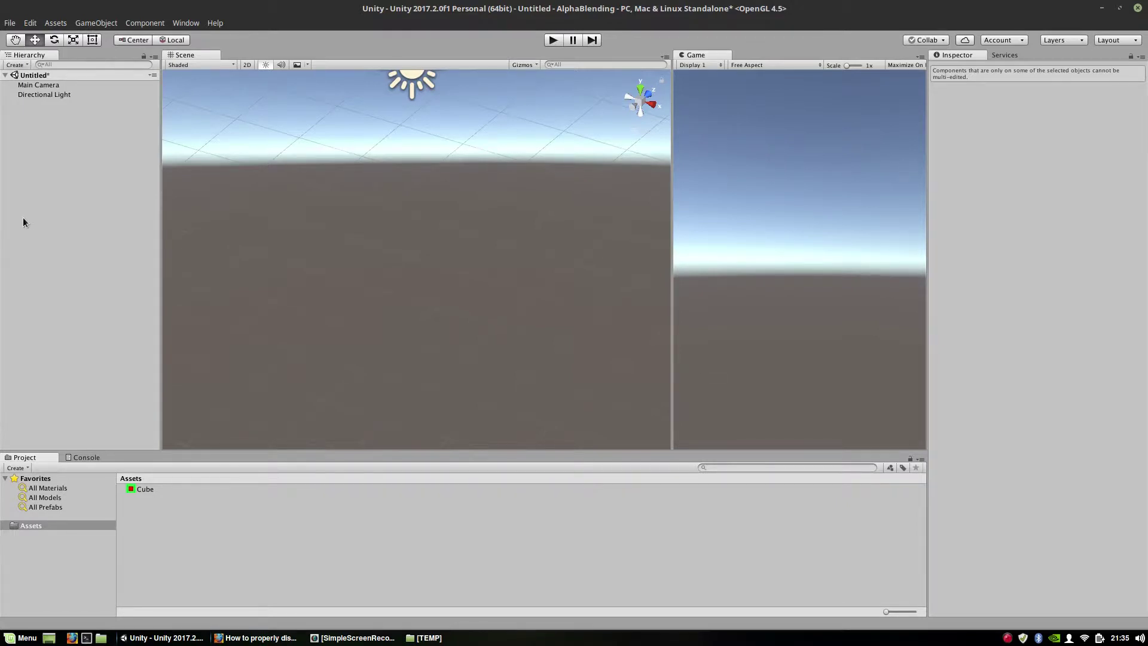
- Create a cube, reset its transform to the origin, and remove its Box Collider
{"action": "left_click", "coordinate": [96, 23]}
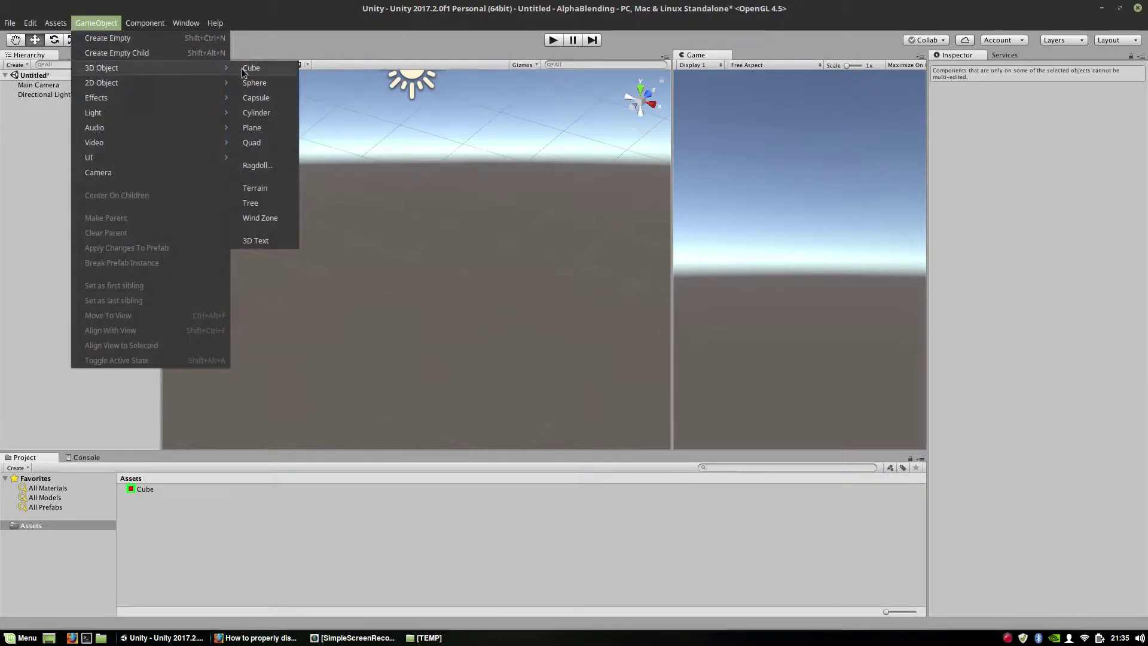
{"action": "left_click", "coordinate": [251, 68]}
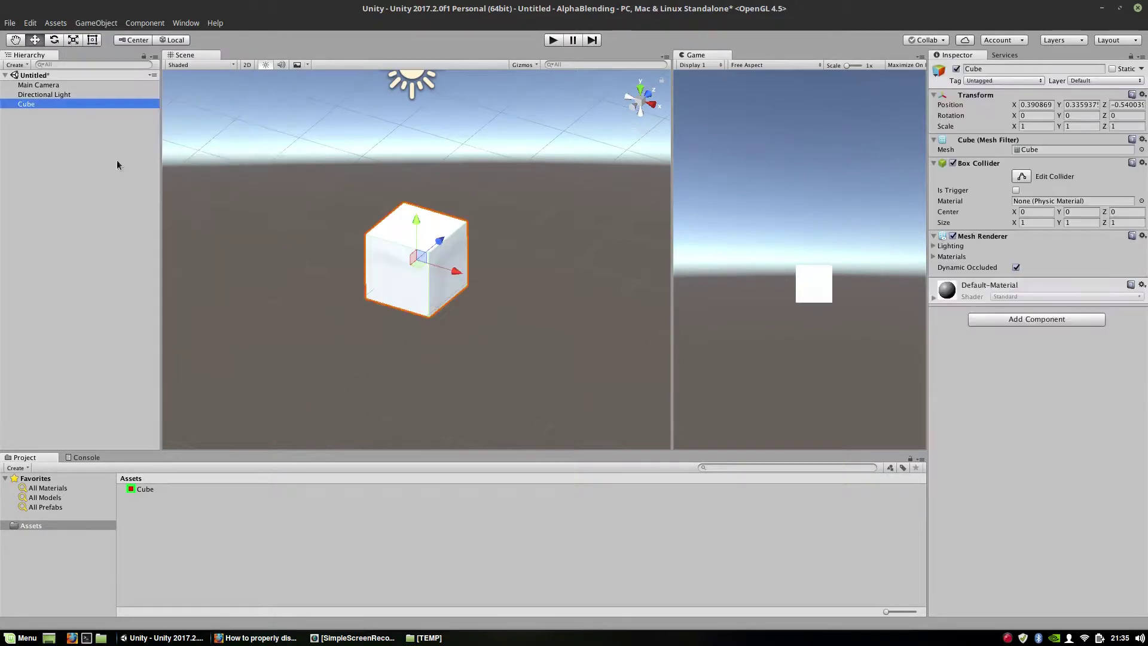
{"action": "left_click", "coordinate": [1143, 94]}
{"action": "left_click", "coordinate": [1124, 105]}
{"action": "left_click", "coordinate": [1142, 164]}
{"action": "left_click", "coordinate": [1102, 231]}
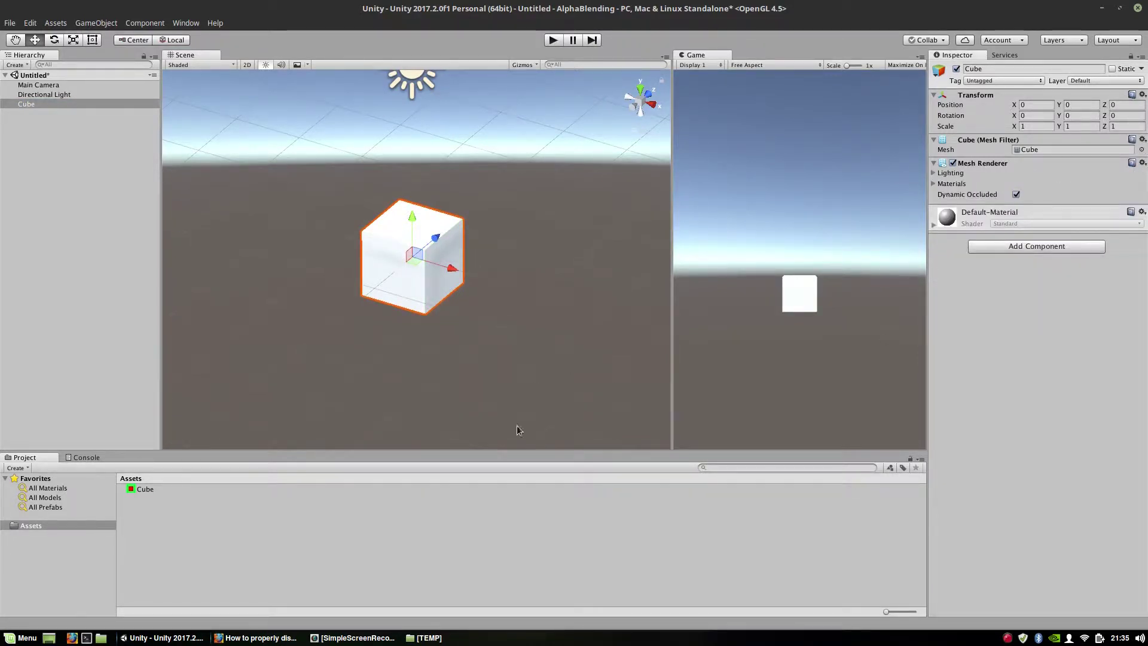
{"action": "left_click", "coordinate": [490, 576]}
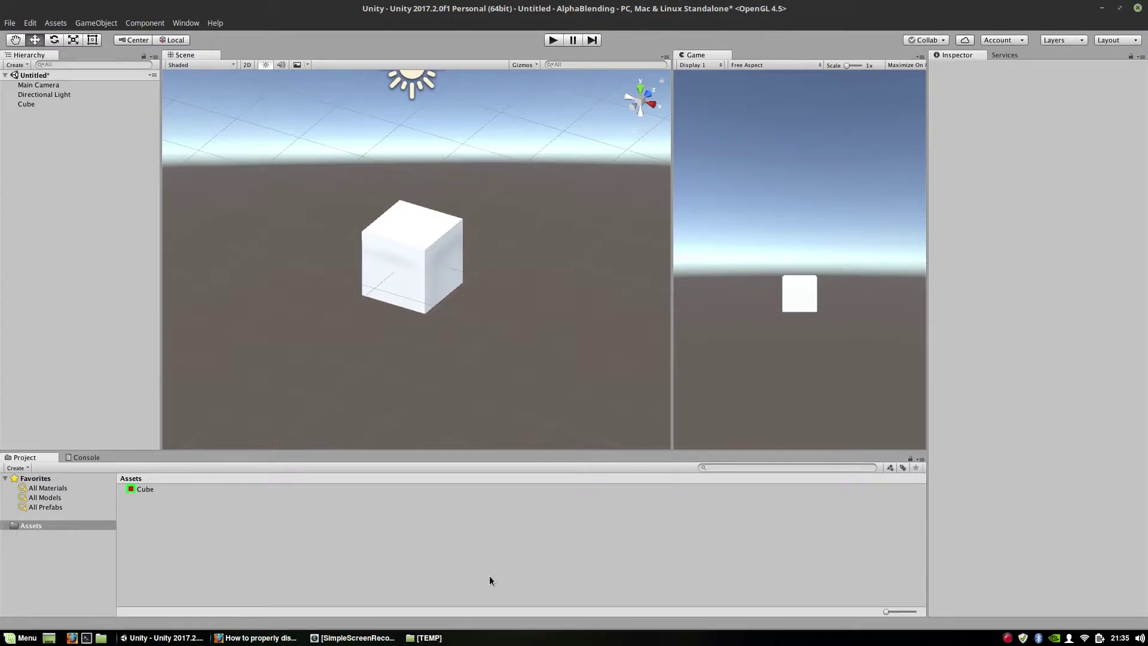
- Preview Cube.png in an image viewer, then drag it onto the scene cube as its texture
{"action": "left_click", "coordinate": [131, 488]}
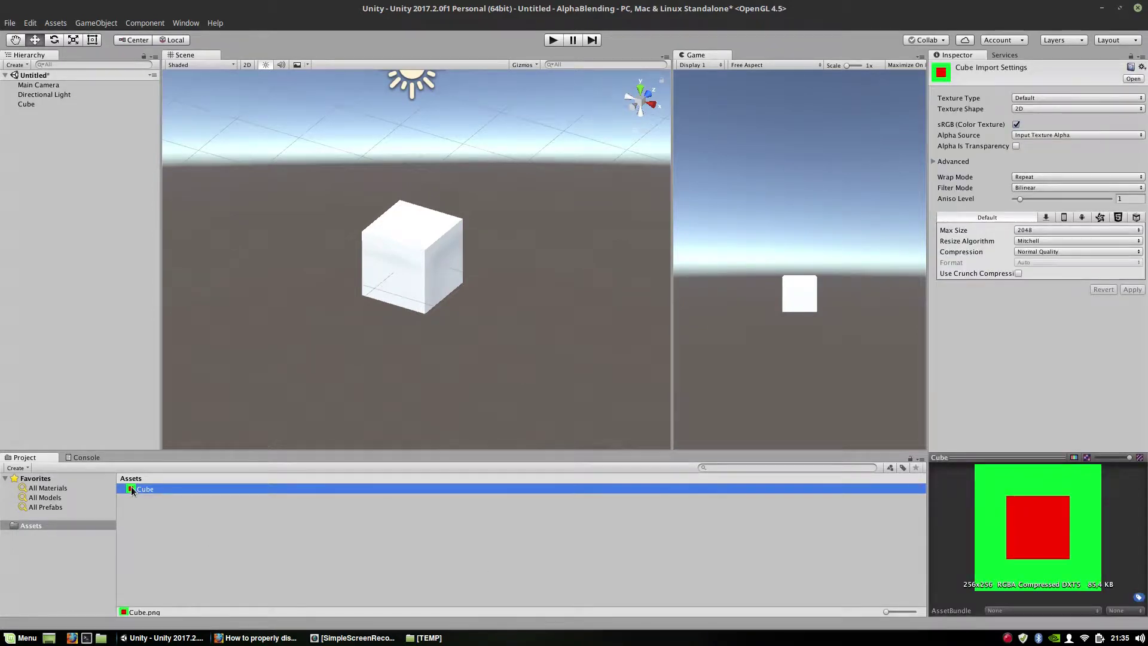
{"action": "double_click", "coordinate": [131, 489]}
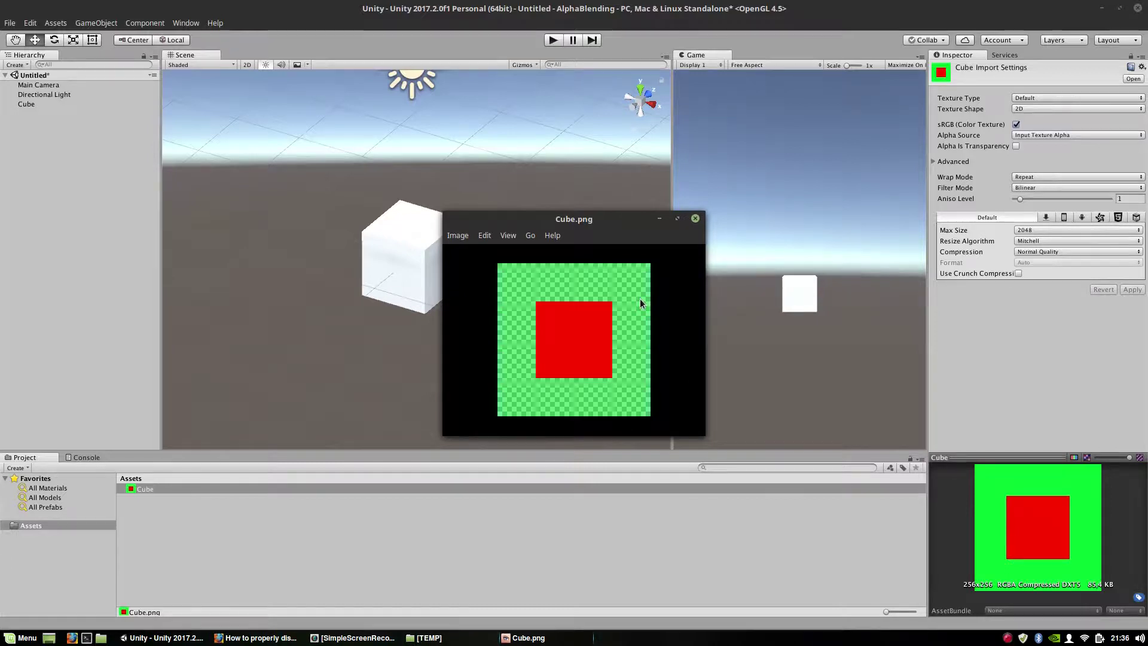
{"action": "left_click", "coordinate": [696, 219]}
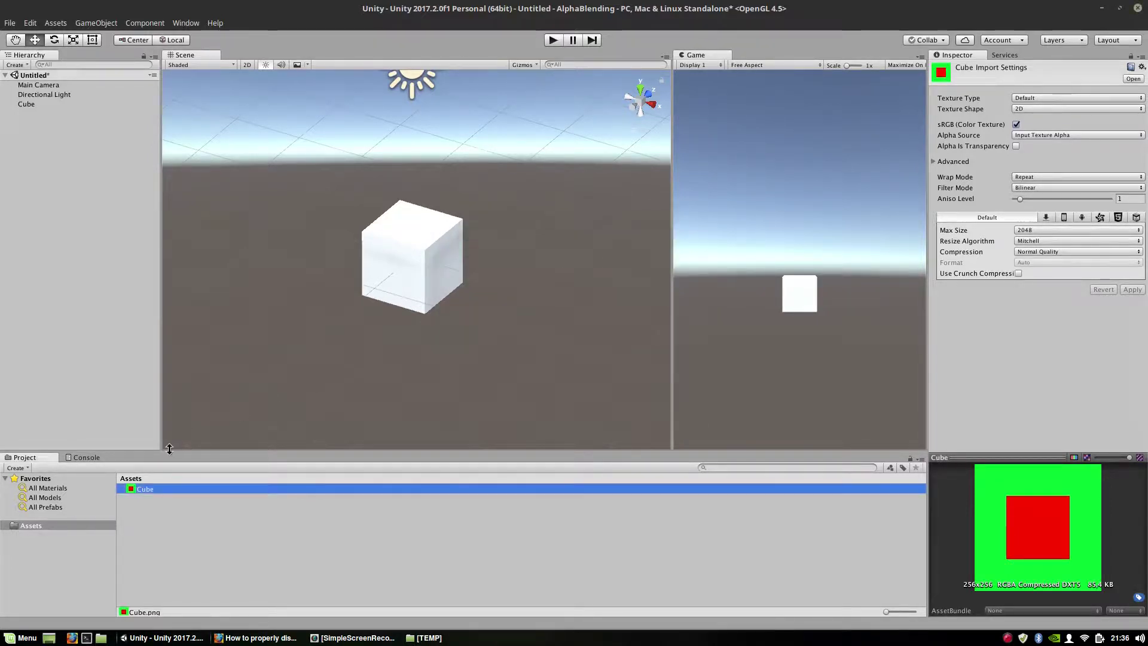
{"action": "left_click_drag", "start_coordinate": [135, 489], "coordinate": [418, 257]}
{"action": "left_click_drag", "start_coordinate": [457, 383], "coordinate": [433, 372], "text": "alt"}
- Set the cube's material shader to Legacy Shaders > Transparent > Diffuse
{"action": "left_click", "coordinate": [429, 267]}
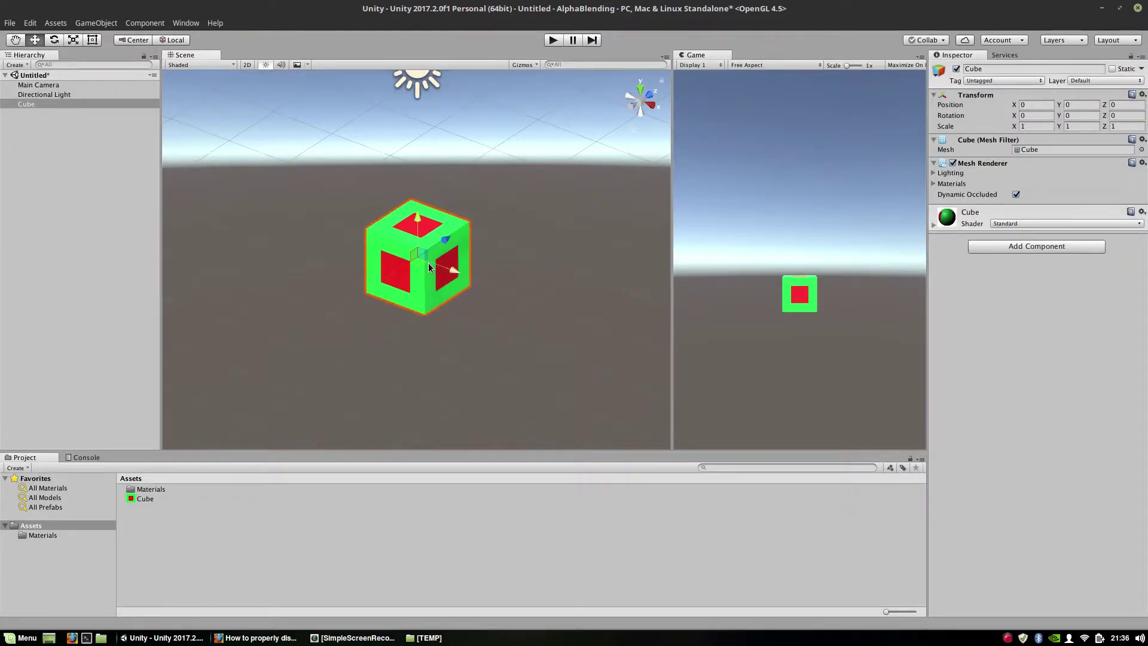
{"action": "left_click", "coordinate": [1010, 224]}
{"action": "mouse_move", "coordinate": [1045, 452]}
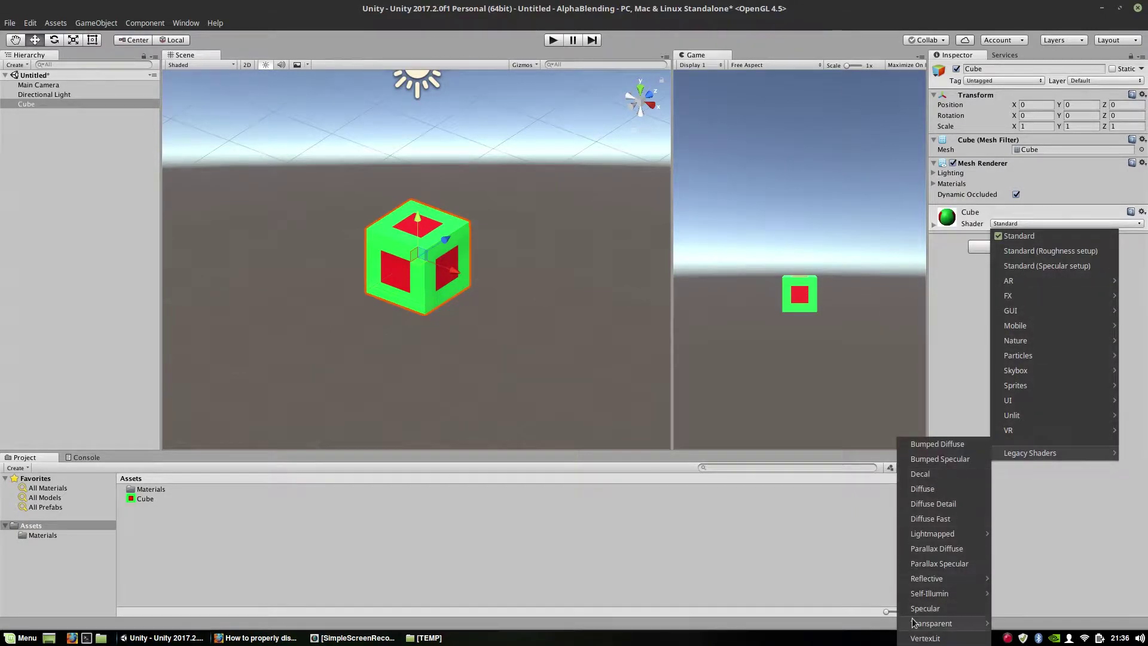
{"action": "mouse_move", "coordinate": [933, 623]}
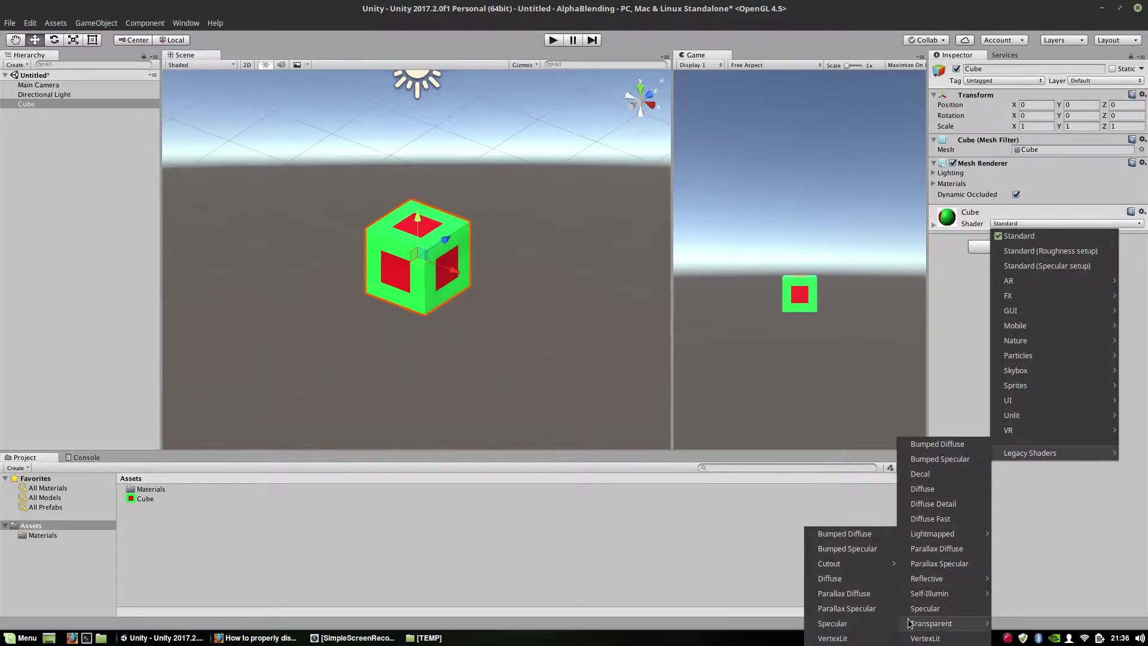
{"action": "left_click", "coordinate": [853, 579]}
{"action": "left_click_drag", "start_coordinate": [479, 338], "coordinate": [539, 368], "text": "alt"}
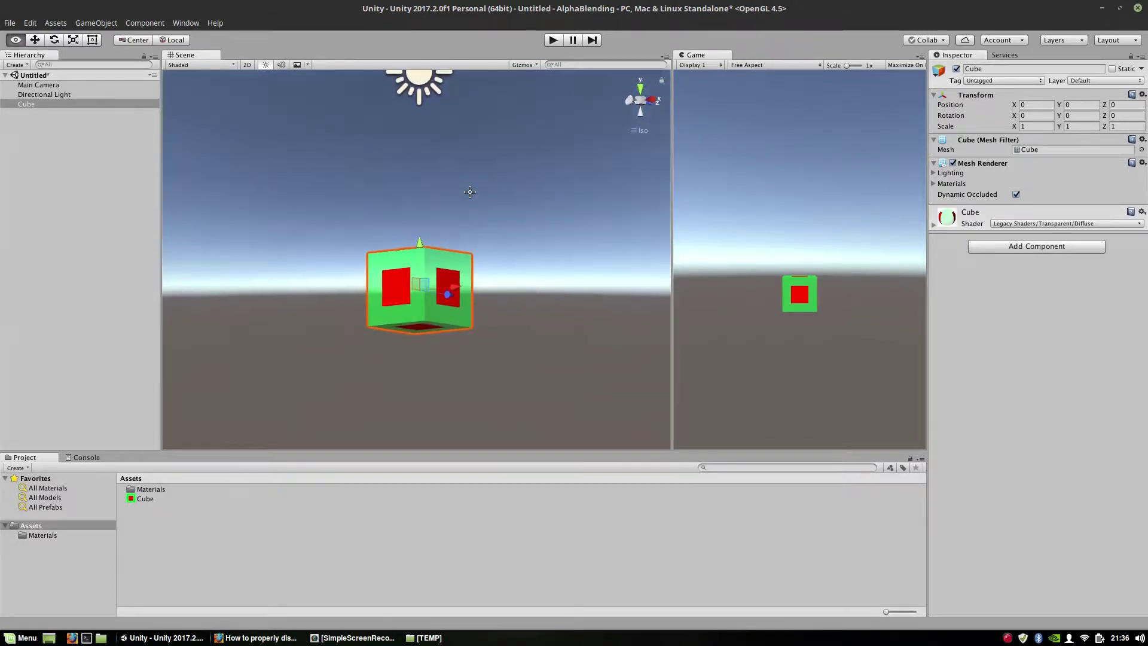
{"action": "left_click", "coordinate": [526, 386]}
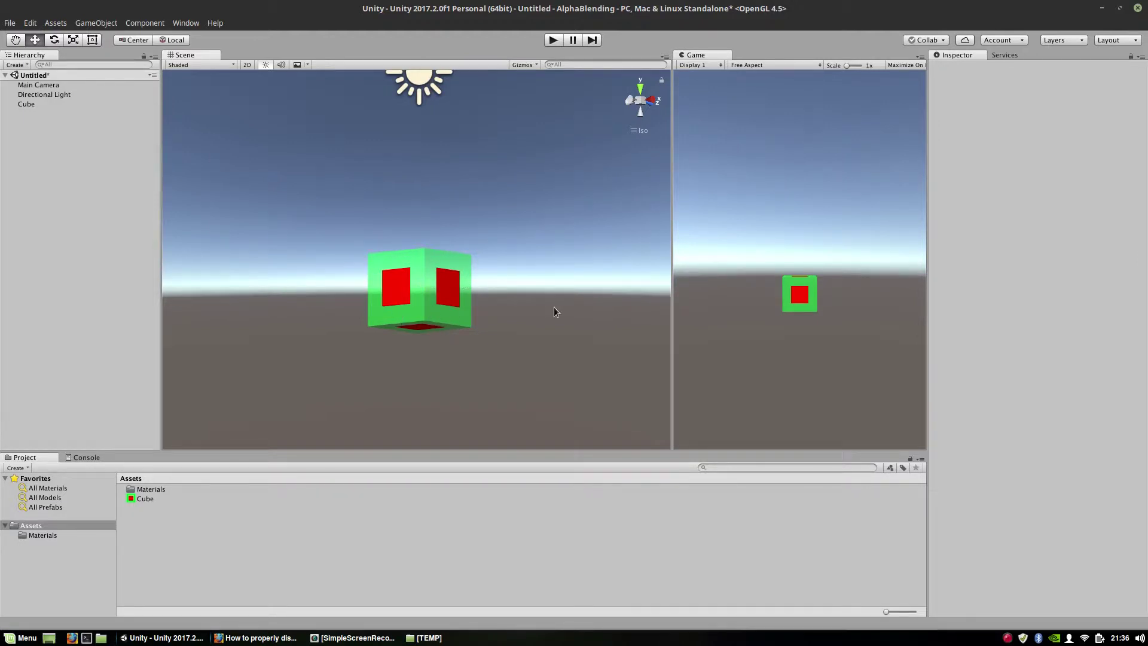
{"action": "left_click_drag", "start_coordinate": [554, 307], "coordinate": [571, 444], "text": "alt"}
{"action": "mouse_move", "coordinate": [422, 369]}
{"action": "left_mouse_down", "text": "alt"}
{"action": "mouse_move", "coordinate": [384, 341]}
{"action": "mouse_move", "coordinate": [443, 358]}
{"action": "left_mouse_up", "text": "alt"}
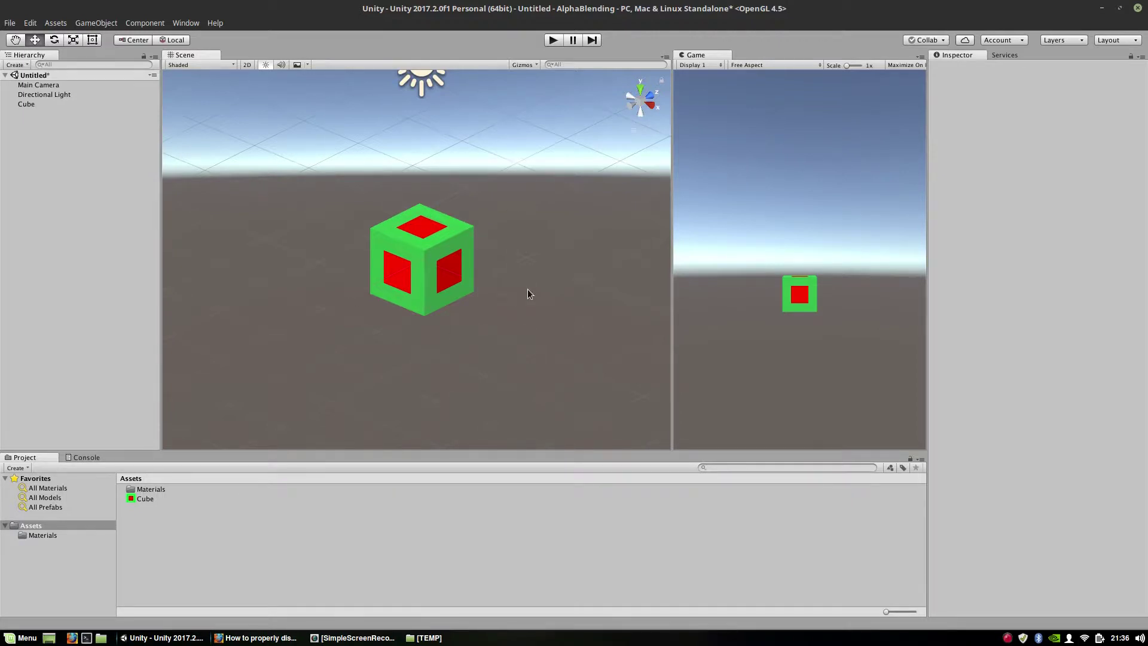
{"action": "left_click_drag", "start_coordinate": [527, 289], "coordinate": [301, 256], "text": "alt"}
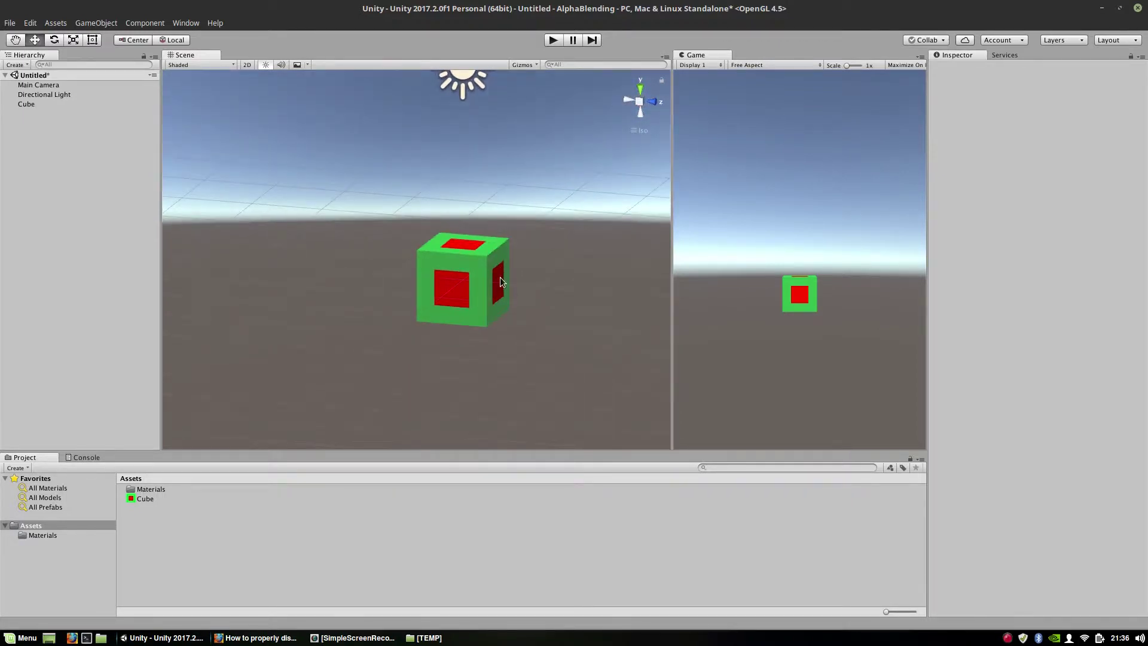
{"action": "left_click_drag", "start_coordinate": [500, 277], "coordinate": [662, 386], "text": "alt"}
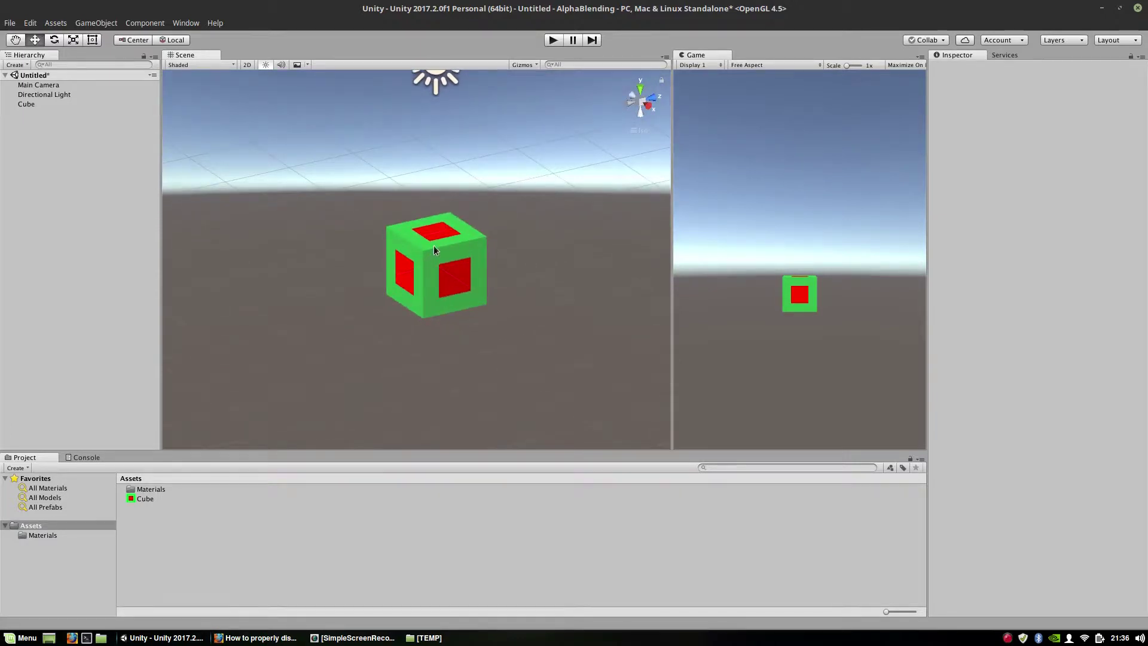
{"action": "mouse_move", "coordinate": [434, 250]}
{"action": "left_mouse_down", "text": "alt"}
{"action": "mouse_move", "coordinate": [500, 389]}
{"action": "mouse_move", "coordinate": [429, 251]}
{"action": "left_mouse_up", "text": "alt"}
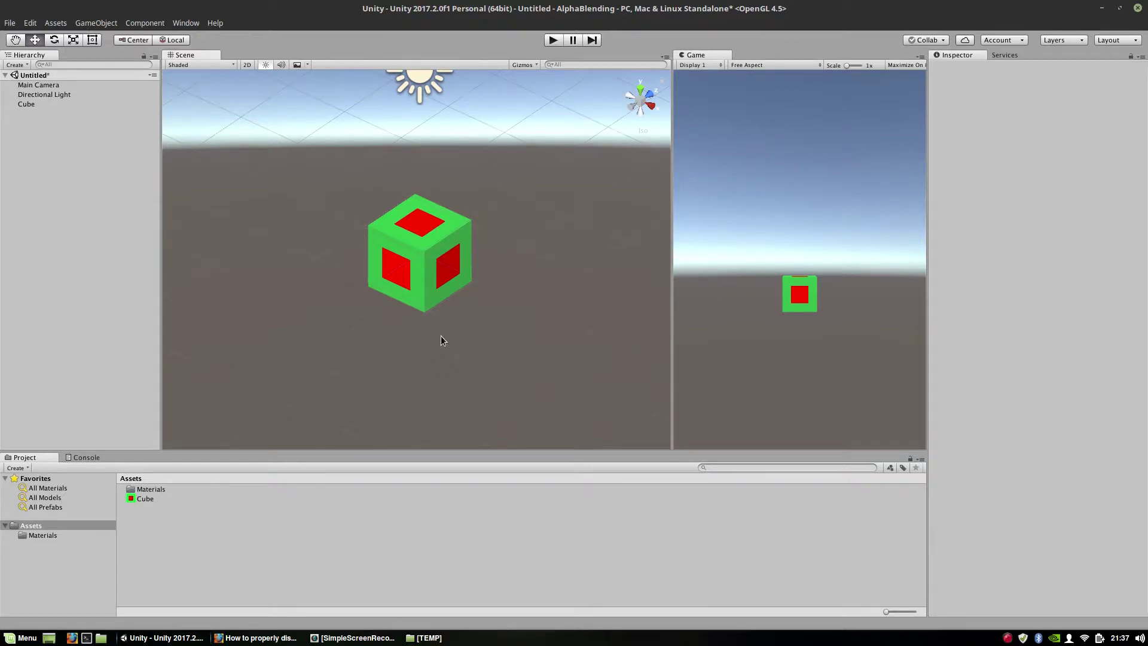
- Switch the Scene view to Shaded Wireframe and orbit around the cube to see its edges
{"action": "right_click_drag", "start_coordinate": [525, 305], "coordinate": [251, 208]}
{"action": "left_click", "coordinate": [180, 64]}
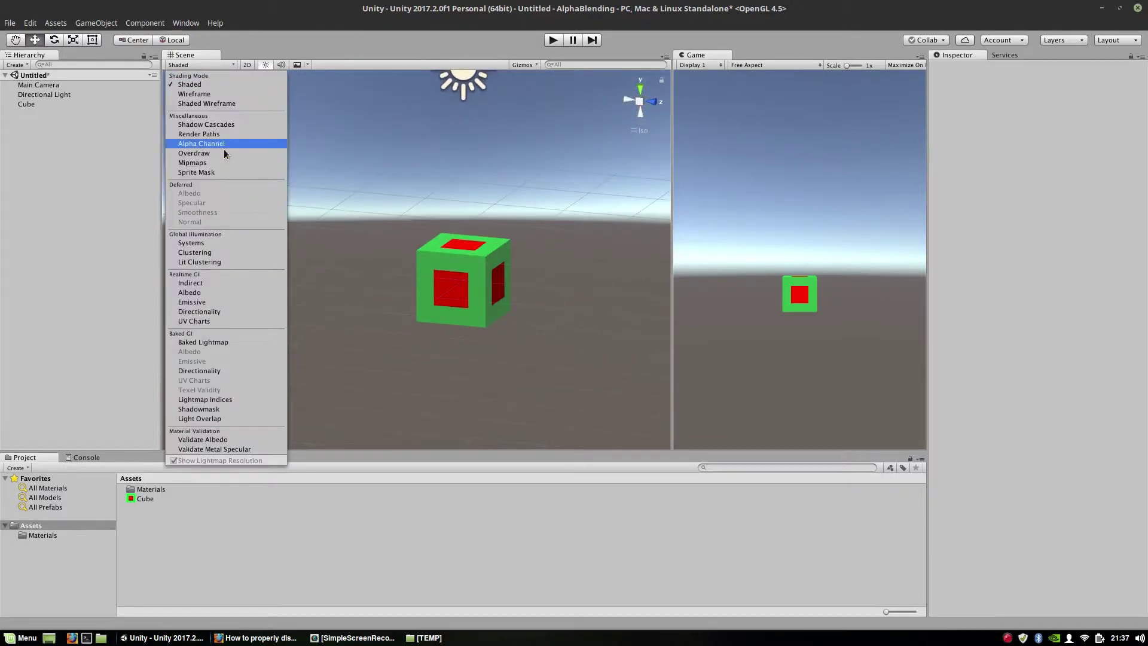
{"action": "left_click", "coordinate": [201, 104]}
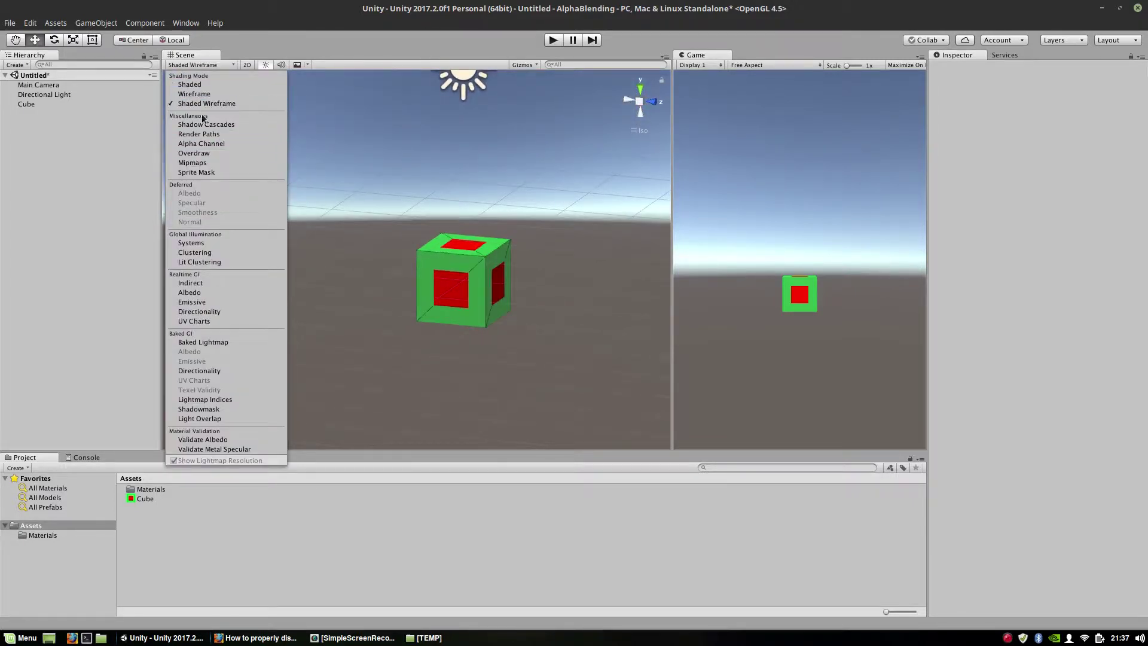
{"action": "right_click_drag", "start_coordinate": [593, 308], "coordinate": [493, 256]}
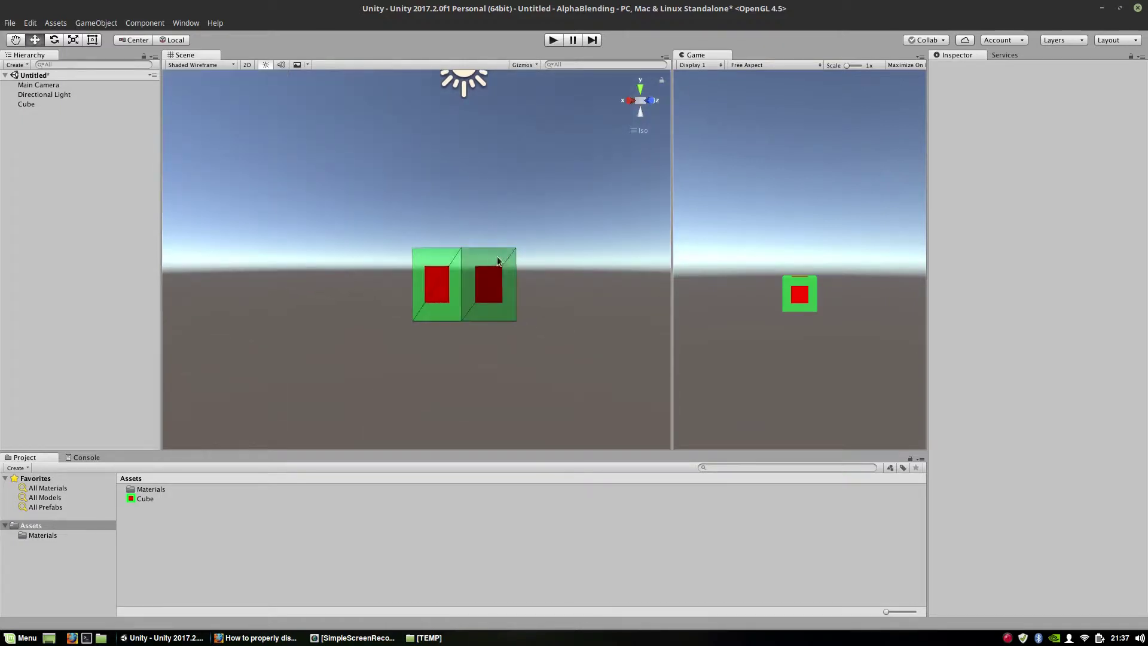
{"action": "left_click_drag", "start_coordinate": [409, 349], "coordinate": [557, 330], "text": "alt"}
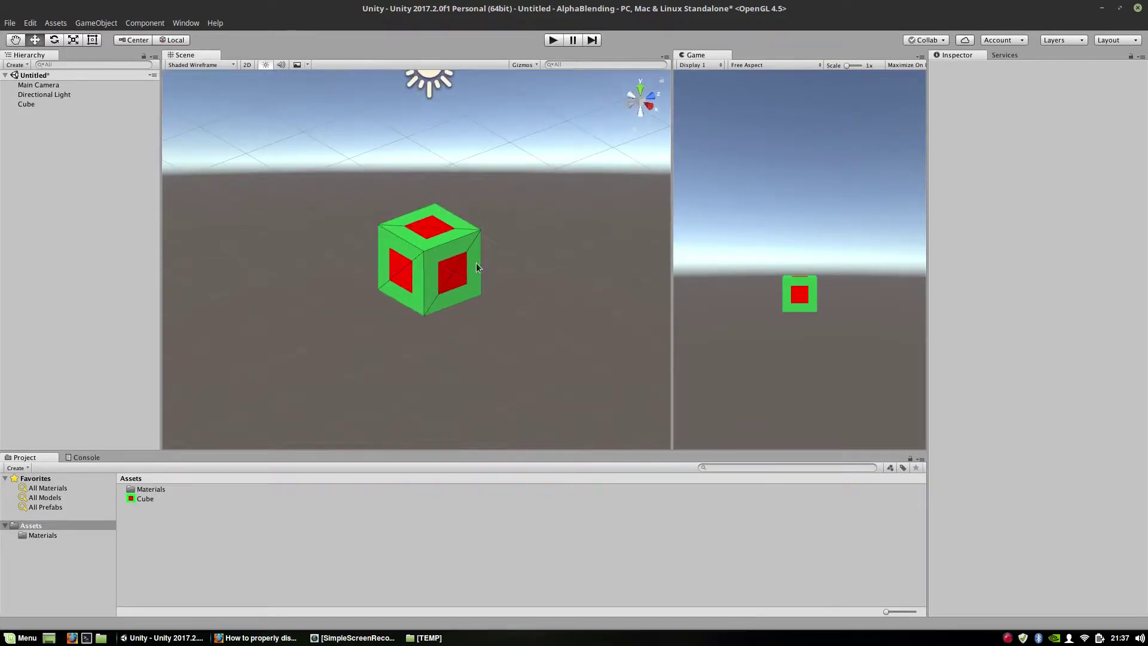
{"action": "mouse_move", "coordinate": [498, 267]}
{"action": "left_mouse_down", "text": "alt"}
{"action": "mouse_move", "coordinate": [507, 269]}
{"action": "mouse_move", "coordinate": [397, 262]}
{"action": "mouse_move", "coordinate": [480, 280]}
{"action": "left_mouse_up", "text": "alt"}
{"action": "left_click_drag", "start_coordinate": [457, 346], "coordinate": [674, 353], "text": "alt"}
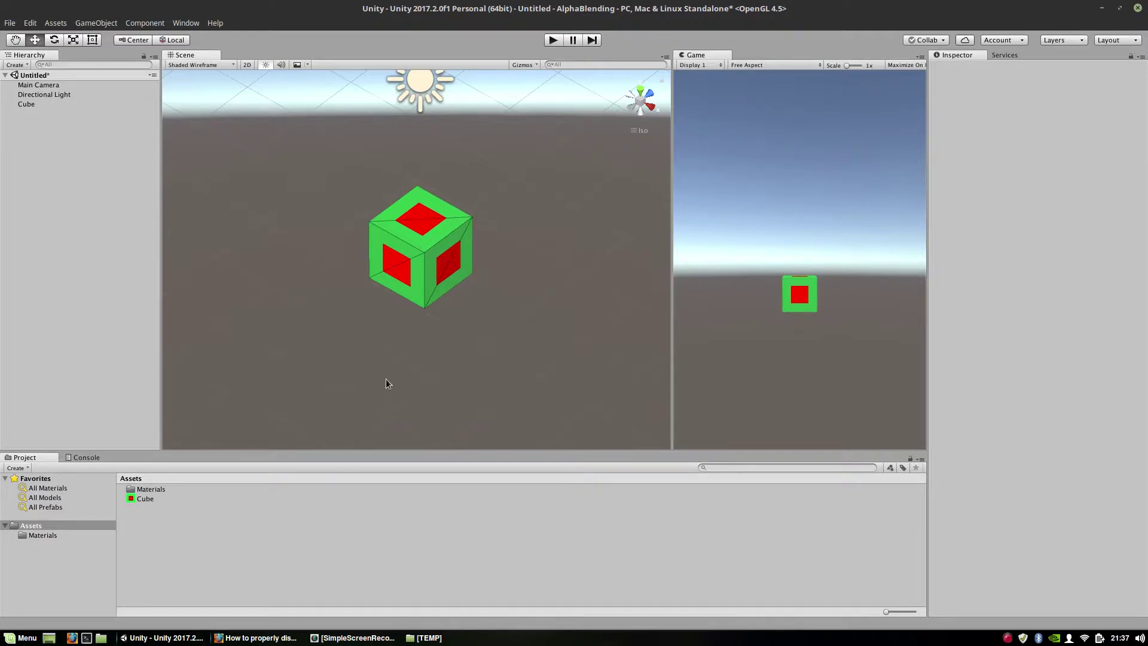
- Select the Main Camera at position 0, 1, -10 and orbit around the cube to inspect it
{"action": "scroll", "coordinate": [500, 335], "scroll_direction": "down", "scroll_amount": 5}
{"action": "left_click", "coordinate": [211, 385]}
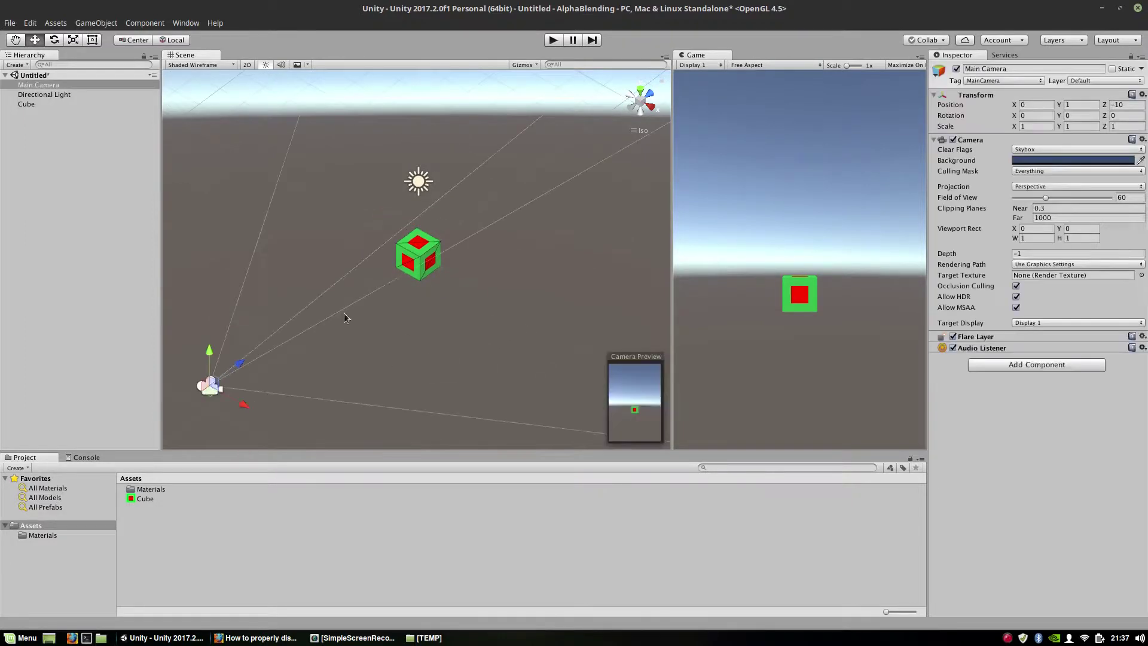
{"action": "scroll", "coordinate": [504, 299], "scroll_direction": "up", "scroll_amount": 2}
{"action": "scroll", "coordinate": [504, 296], "scroll_direction": "up", "scroll_amount": 2}
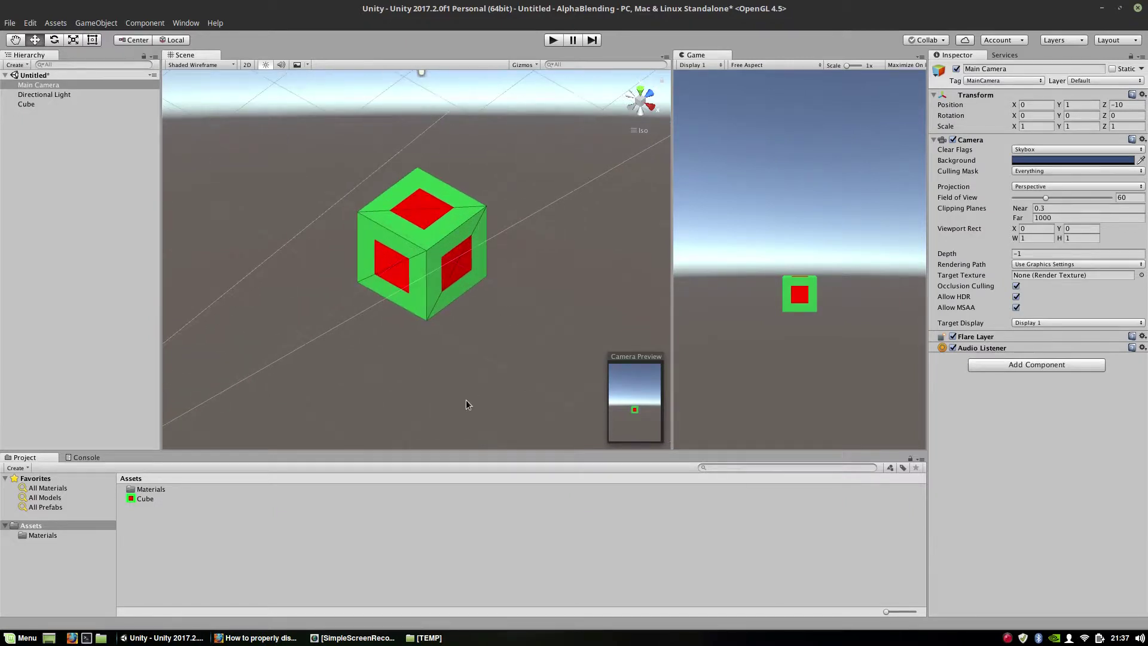
{"action": "left_click_drag", "start_coordinate": [490, 314], "coordinate": [522, 334], "text": "alt"}
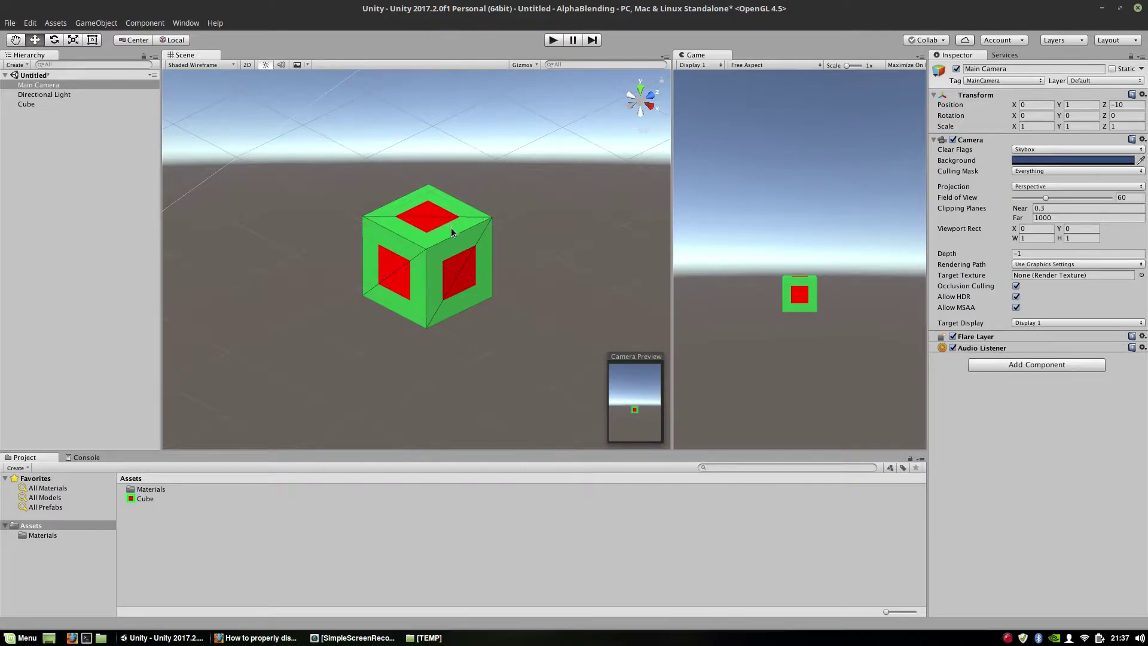
{"action": "left_click_drag", "start_coordinate": [462, 248], "coordinate": [418, 278], "text": "alt"}
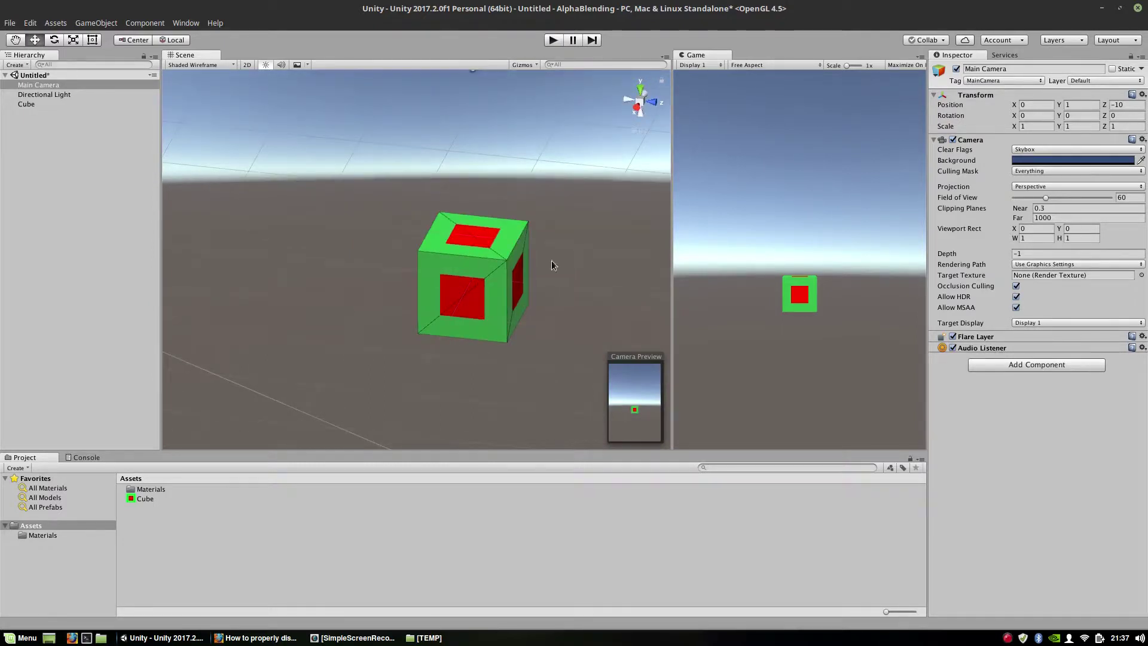
{"action": "left_click_drag", "start_coordinate": [522, 283], "coordinate": [537, 270], "text": "alt"}
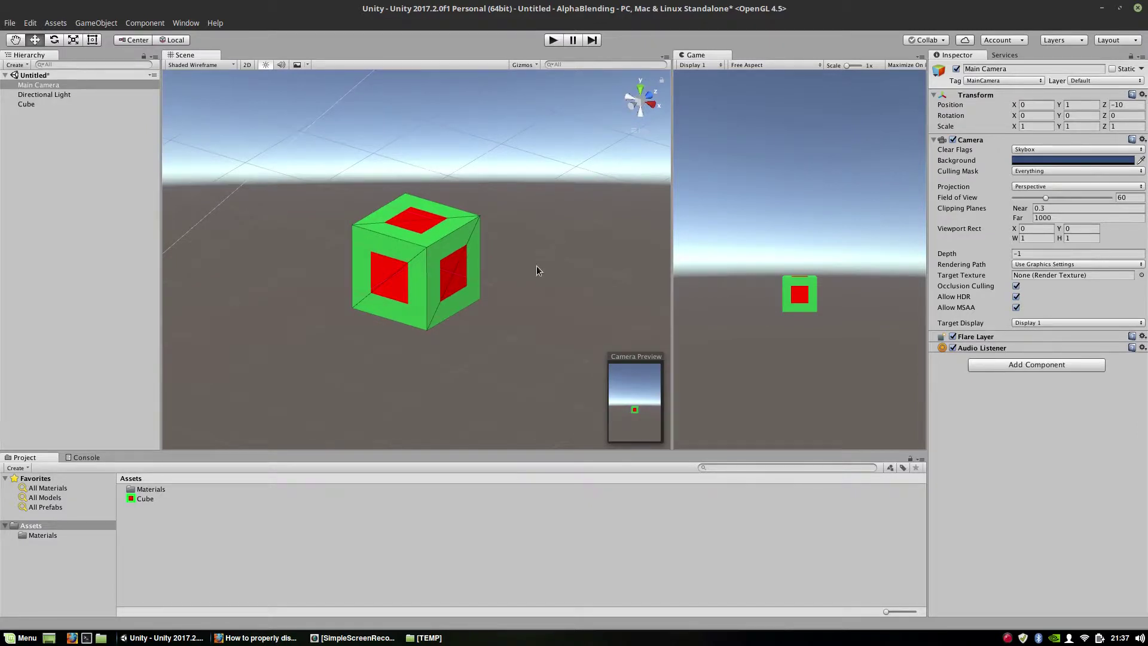
{"action": "left_click_drag", "start_coordinate": [547, 280], "coordinate": [520, 316], "text": "alt"}
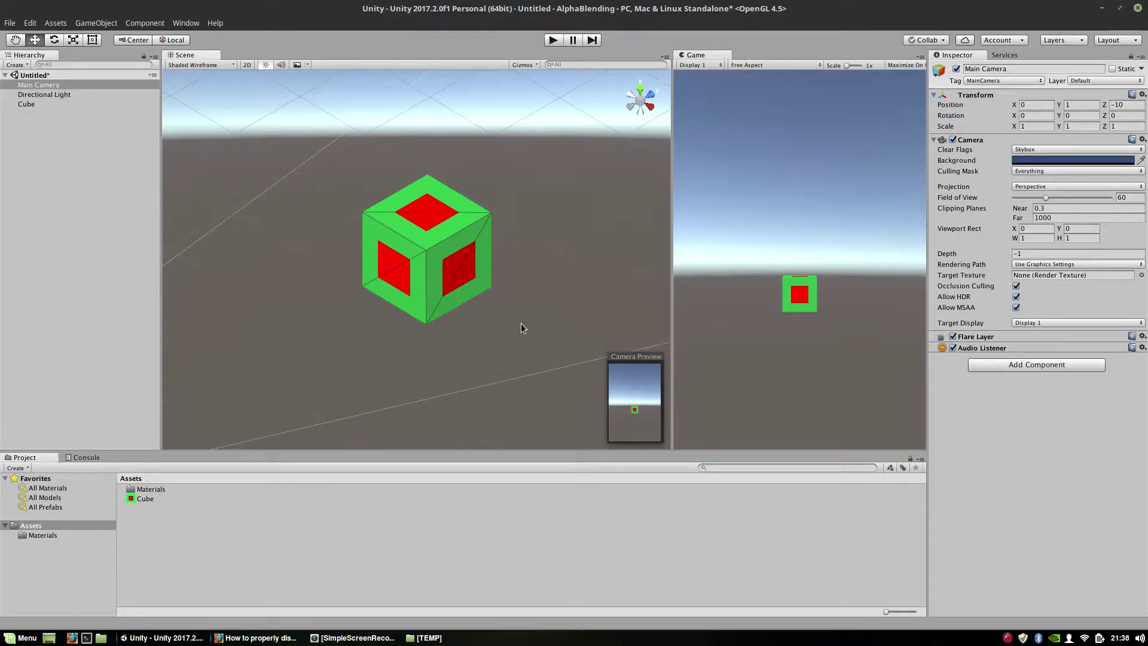
- Move the Cube material out of the Materials folder into Assets
{"action": "double_click", "coordinate": [150, 489]}
{"action": "left_click_drag", "start_coordinate": [151, 488], "coordinate": [36, 526]}
{"action": "left_click", "coordinate": [40, 530]}
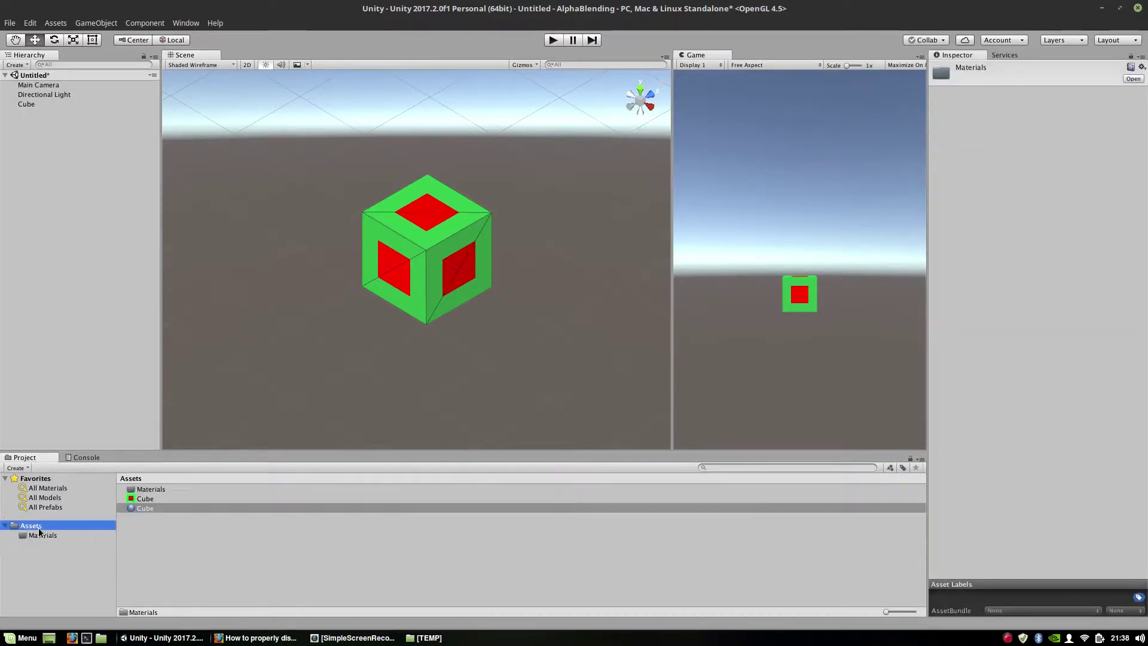
- Delete the now-empty Materials folder, confirming the deletion
{"action": "right_click", "coordinate": [150, 489]}
{"action": "left_click", "coordinate": [227, 254]}
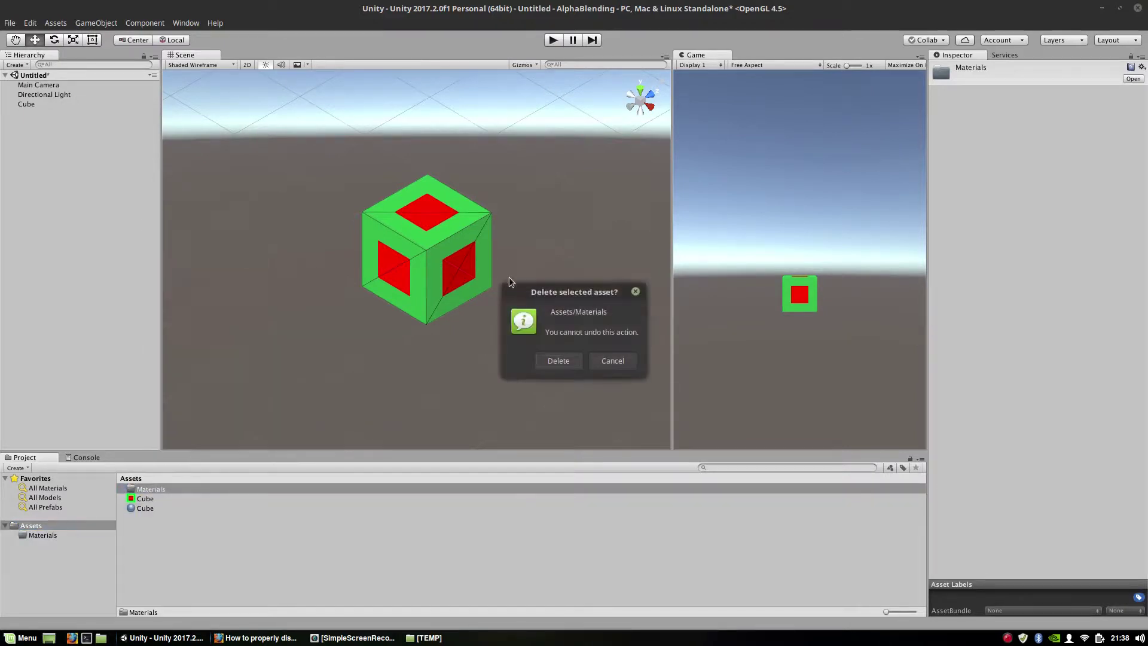
{"action": "left_click", "coordinate": [560, 359]}
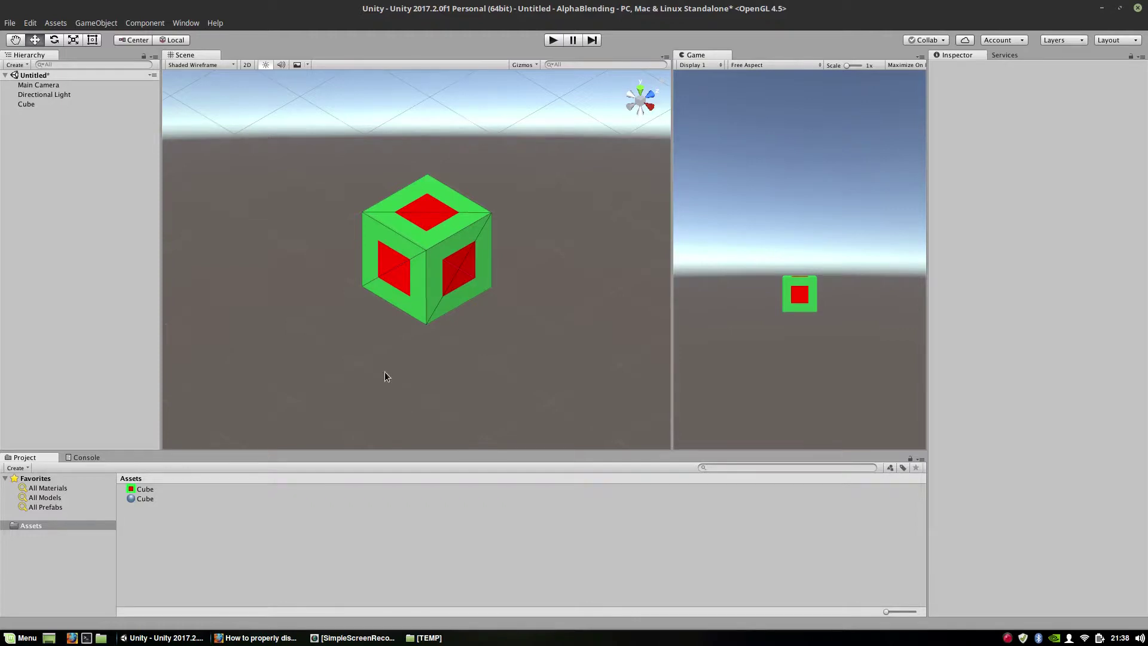
{"action": "left_click", "coordinate": [217, 638]}
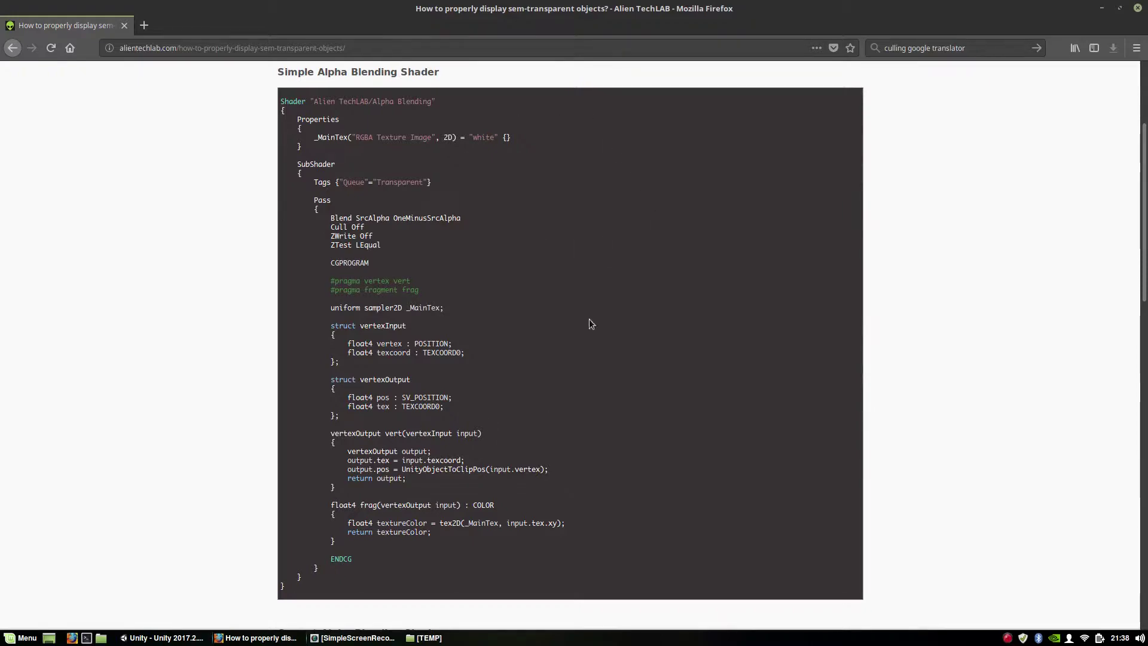
- Select the Simple Alpha Blending Shader code from 'Shader' to its final closing brace
{"action": "scroll", "coordinate": [614, 252], "scroll_direction": "down", "scroll_amount": 5}
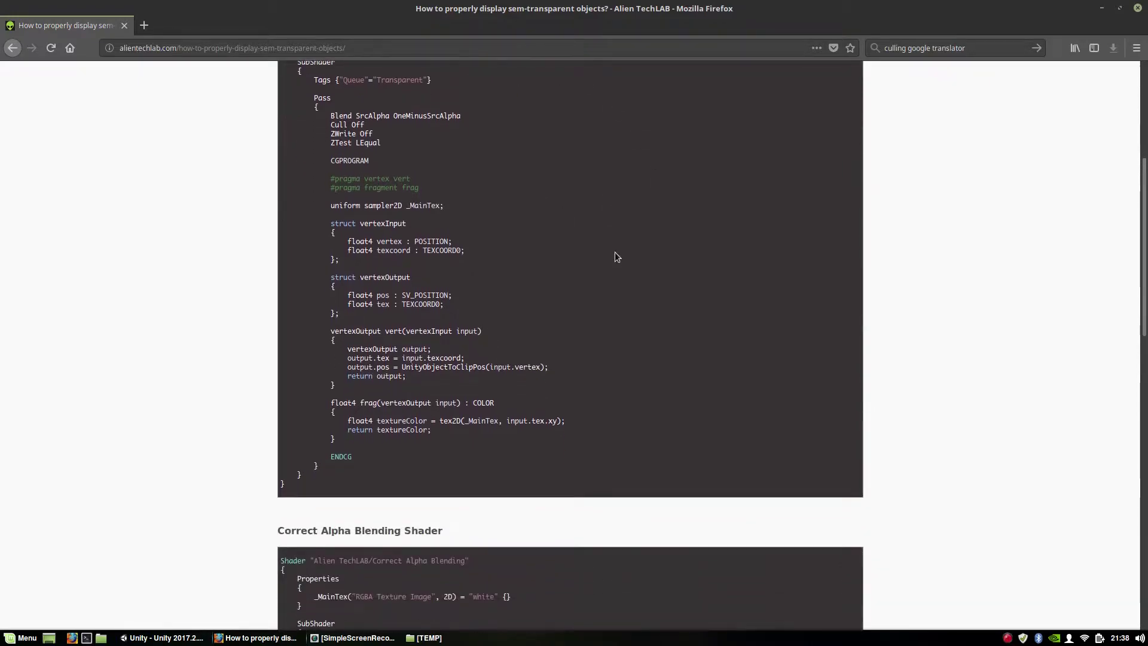
{"action": "scroll", "coordinate": [618, 264], "scroll_direction": "down", "scroll_amount": 12}
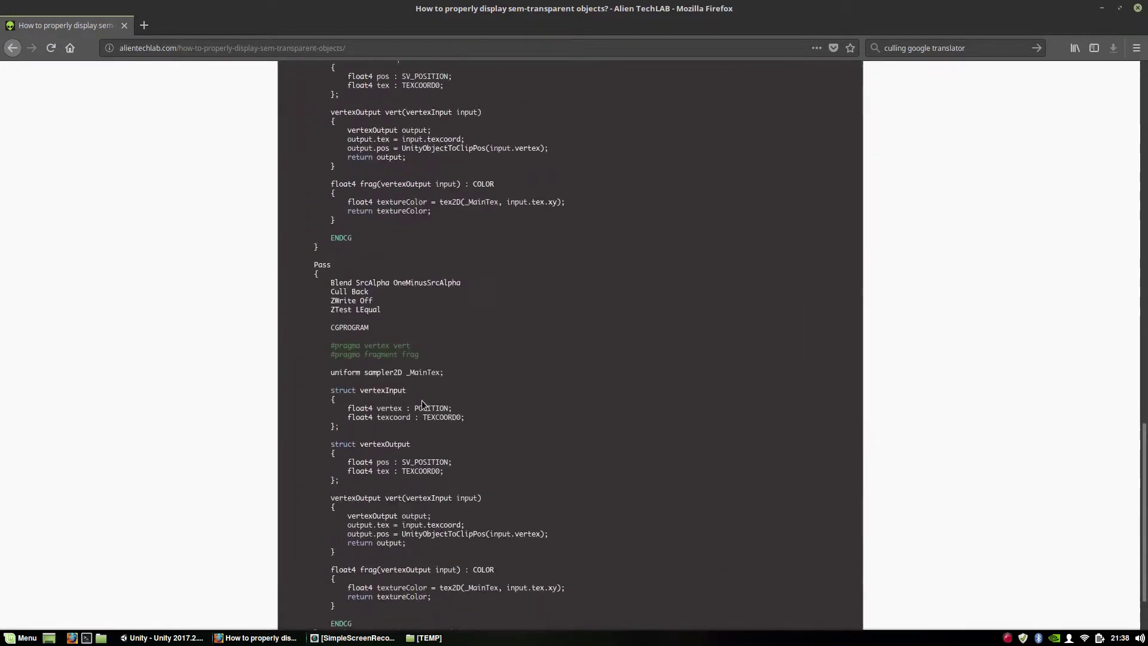
{"action": "scroll", "coordinate": [425, 407], "scroll_direction": "up", "scroll_amount": 17}
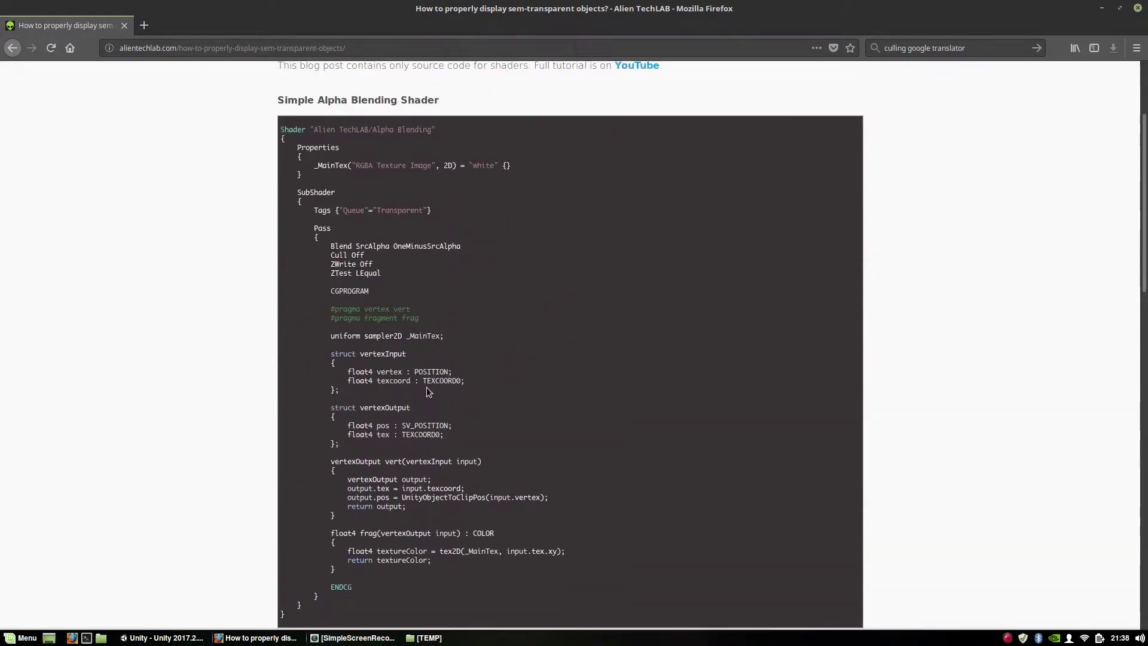
{"action": "scroll", "coordinate": [287, 140], "scroll_direction": "down", "scroll_amount": 1}
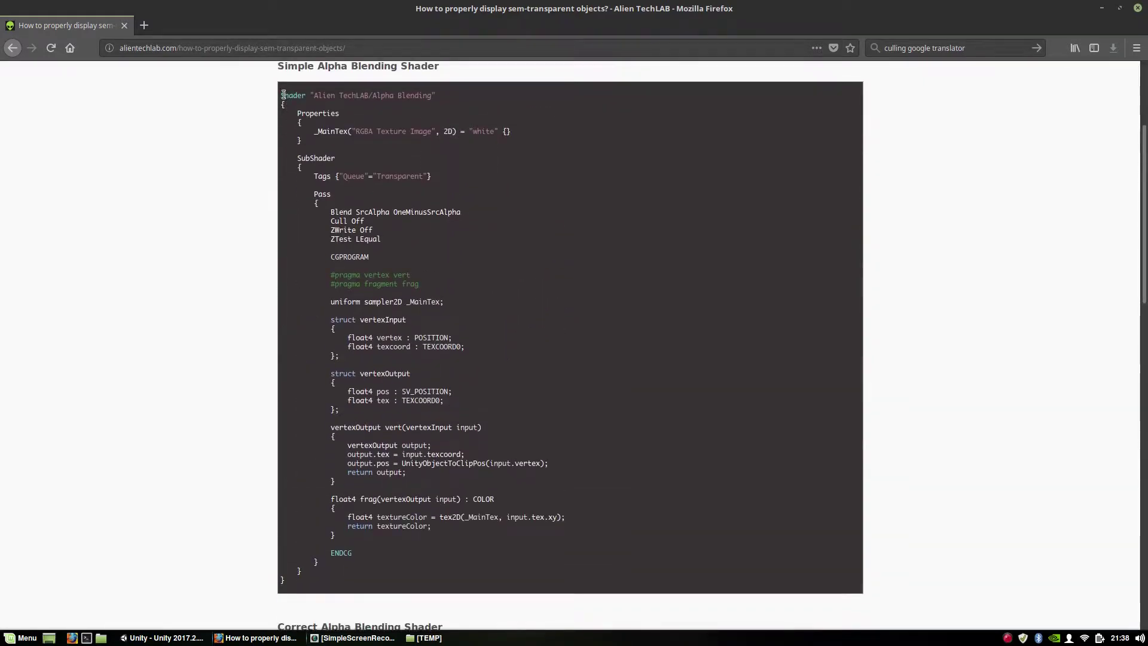
{"action": "left_click_drag", "start_coordinate": [284, 96], "coordinate": [299, 583]}
- Copy the selected alpha blending shader code from the tutorial page
{"action": "right_click", "coordinate": [309, 490]}
{"action": "left_click", "coordinate": [310, 498]}
{"action": "left_click", "coordinate": [257, 637]}
- Create a new Standard Surface Shader in Unity's Project Assets
{"action": "left_click", "coordinate": [174, 638]}
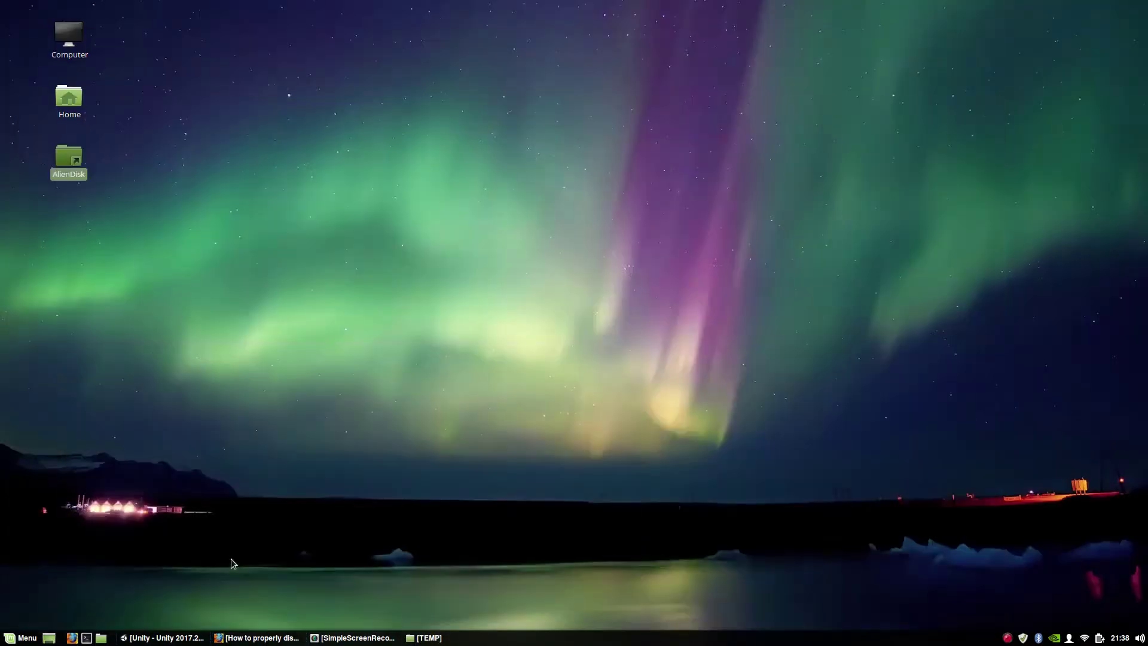
{"action": "left_click", "coordinate": [173, 638]}
{"action": "right_click", "coordinate": [242, 522]}
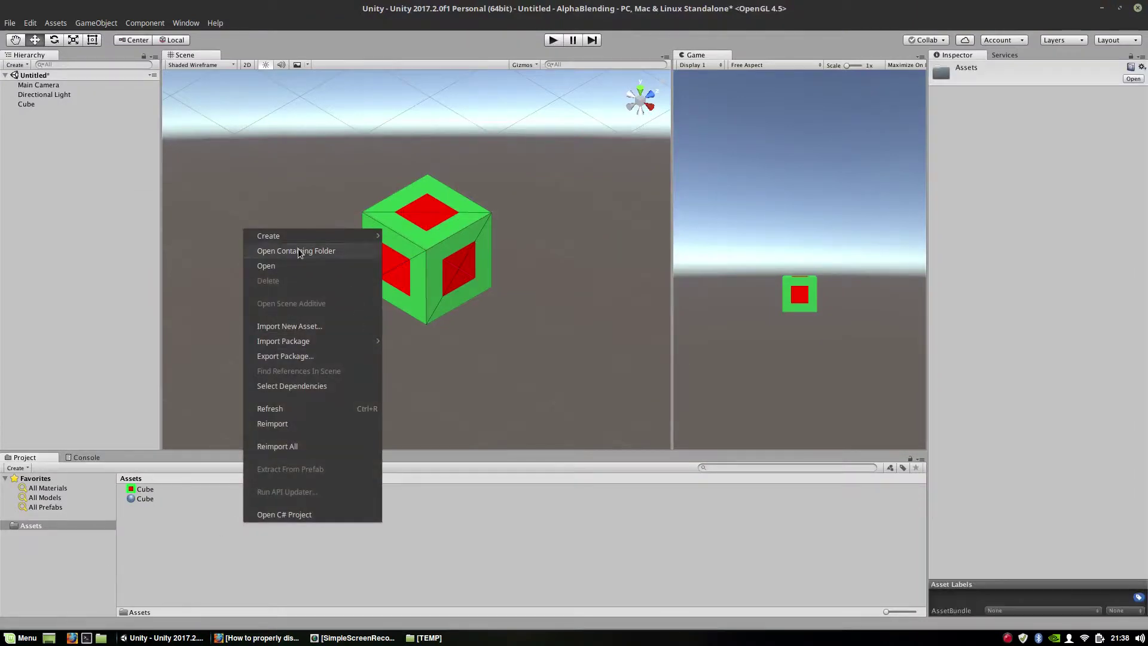
{"action": "mouse_move", "coordinate": [320, 235]}
{"action": "mouse_move", "coordinate": [406, 225]}
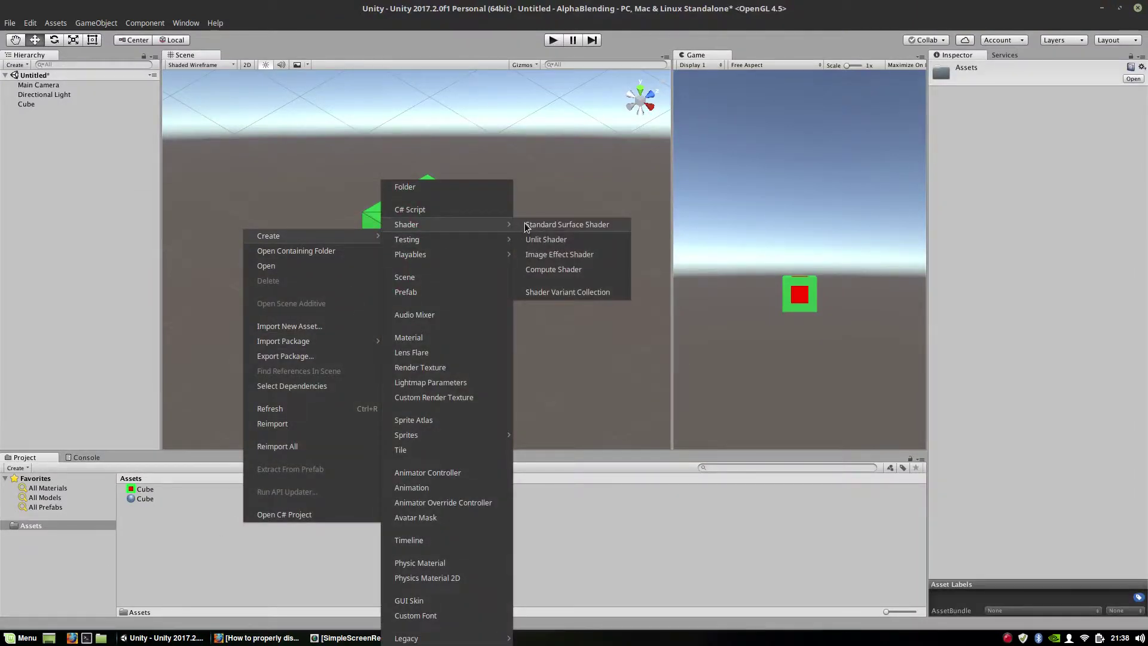
{"action": "left_click", "coordinate": [565, 224]}
- Name the shader Cube and open it in MonoDevelop without add-ins
{"action": "type", "text": "Cube"}
{"action": "key", "text": "Return"}
{"action": "double_click", "coordinate": [340, 508]}
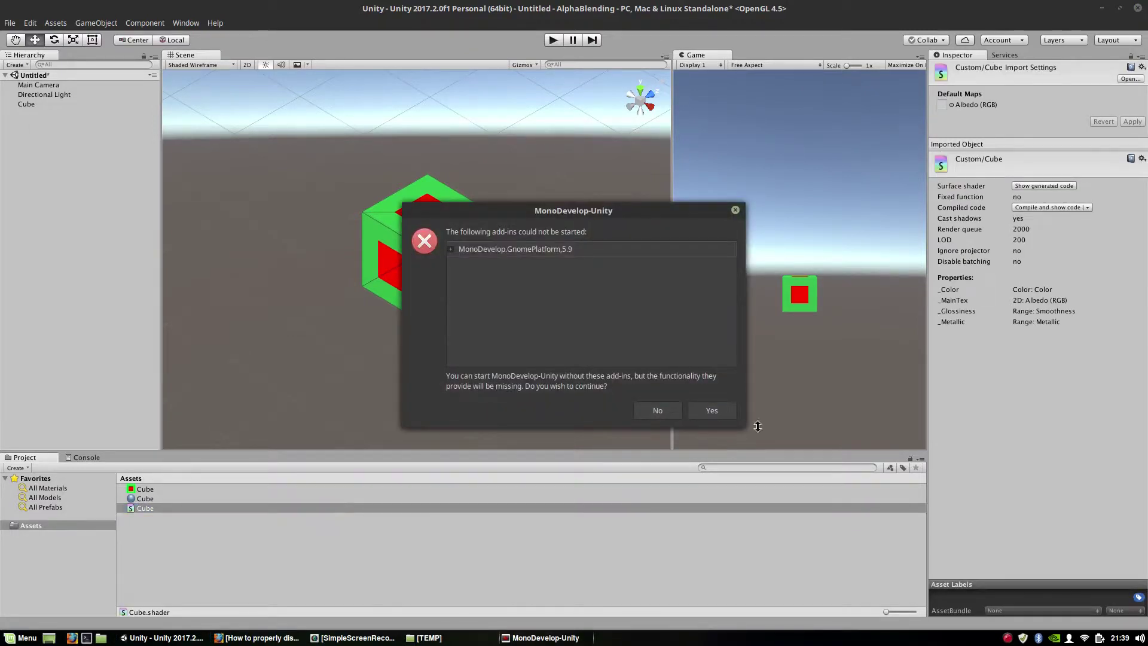
{"action": "left_click", "coordinate": [732, 415]}
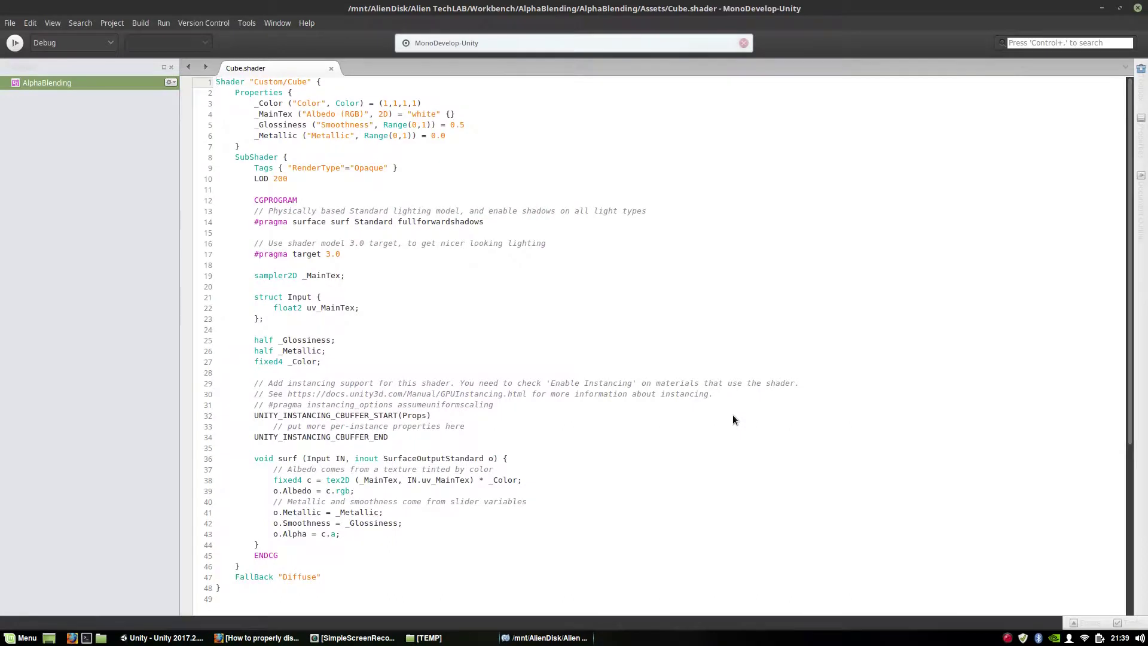
- Replace Cube.shader's default code with the pasted alpha blending shader and save it
{"action": "key", "text": "ctrl+a"}
{"action": "key", "text": "Delete"}
{"action": "key", "text": "ctrl+v"}
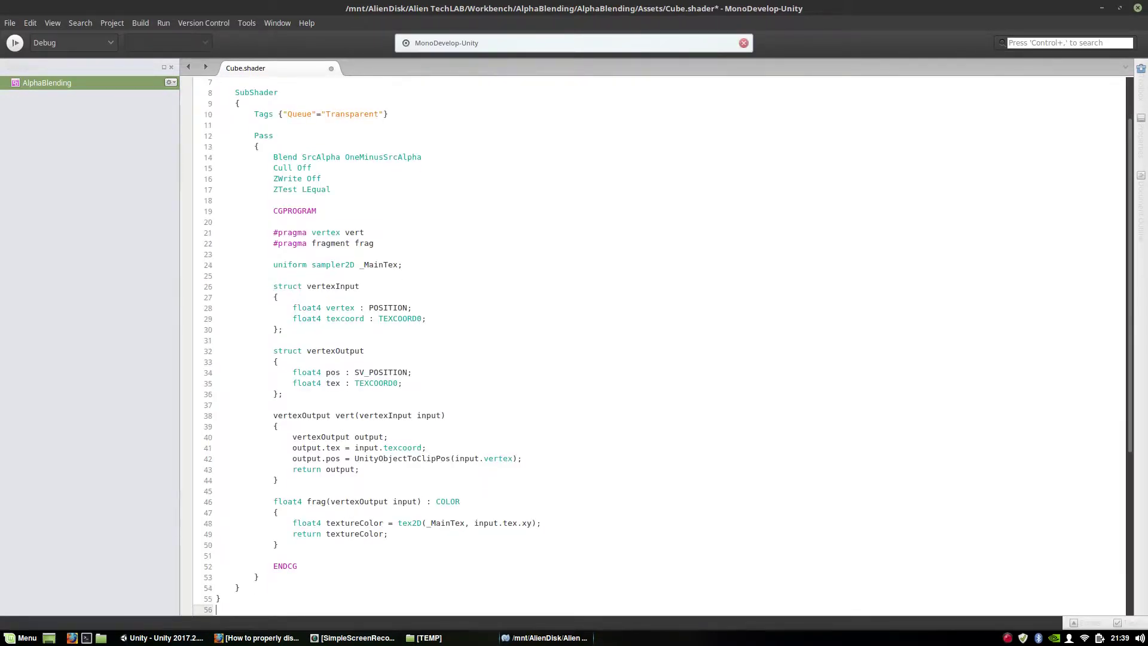
{"action": "key", "text": "ctrl+s"}
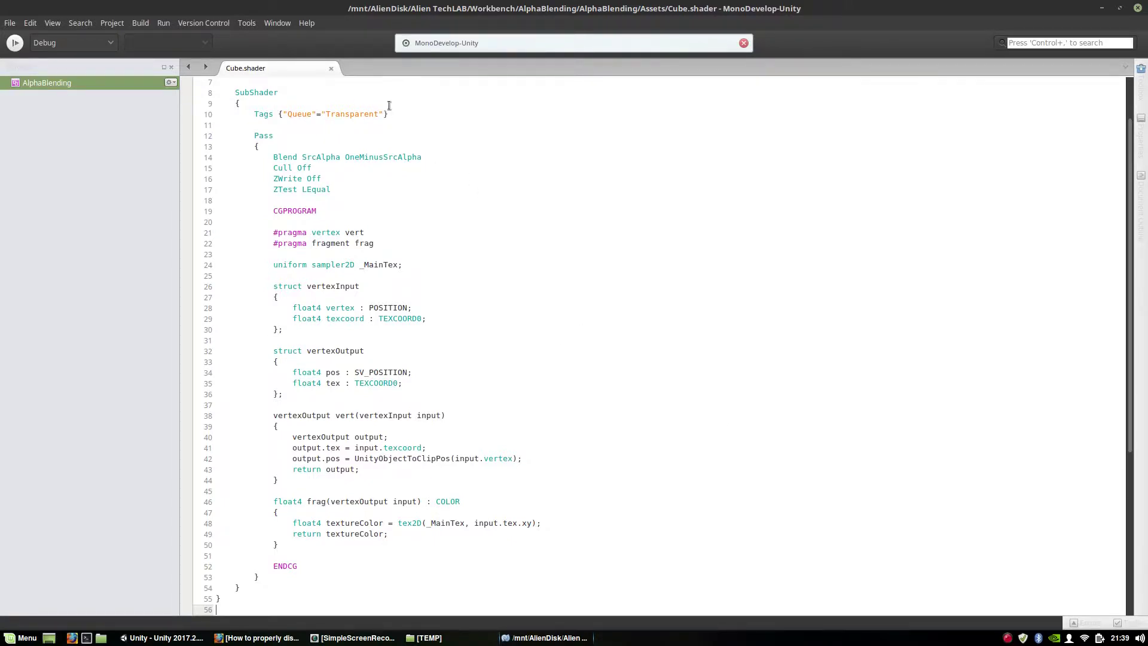
{"action": "double_click", "coordinate": [372, 113]}
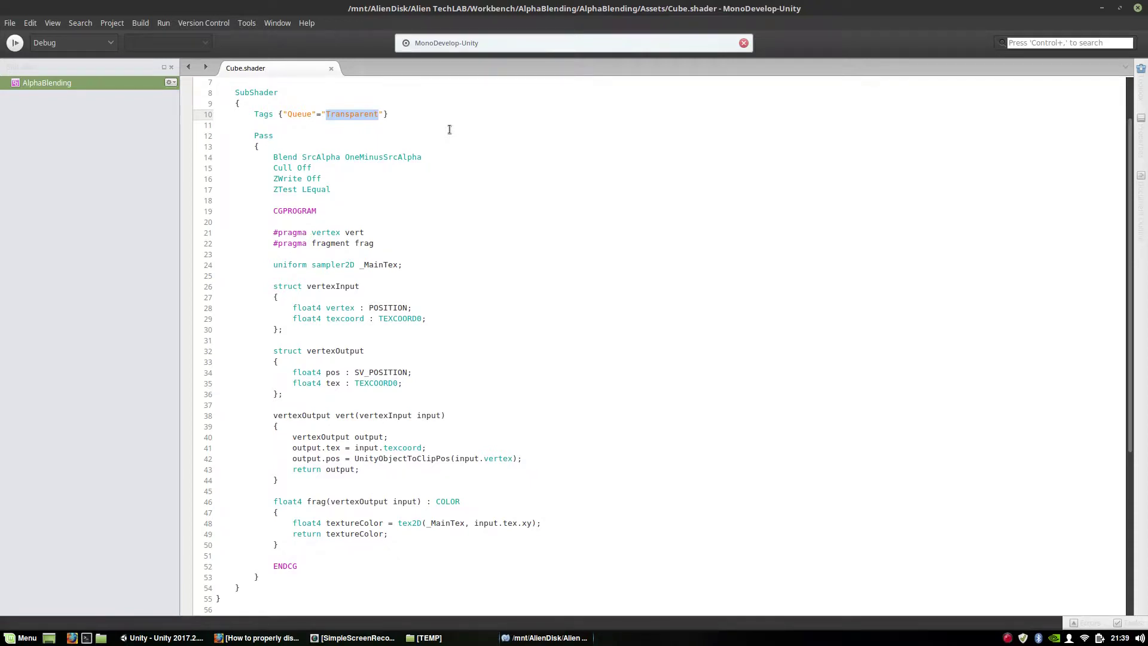
{"action": "left_click", "coordinate": [454, 129]}
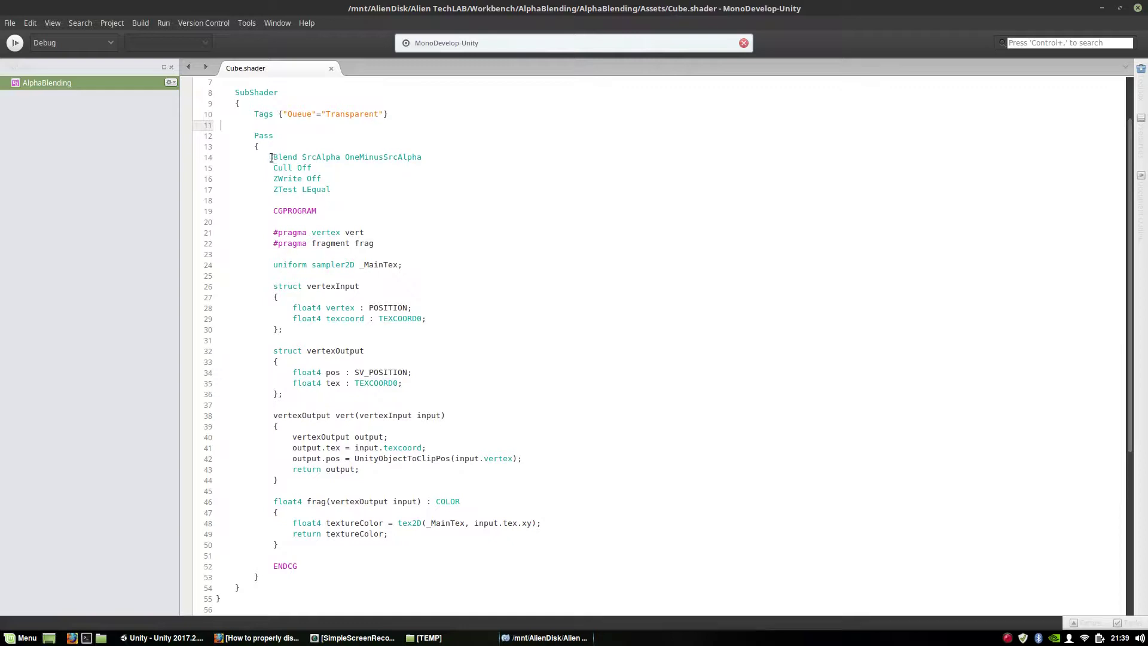
{"action": "left_click_drag", "start_coordinate": [273, 157], "coordinate": [482, 156]}
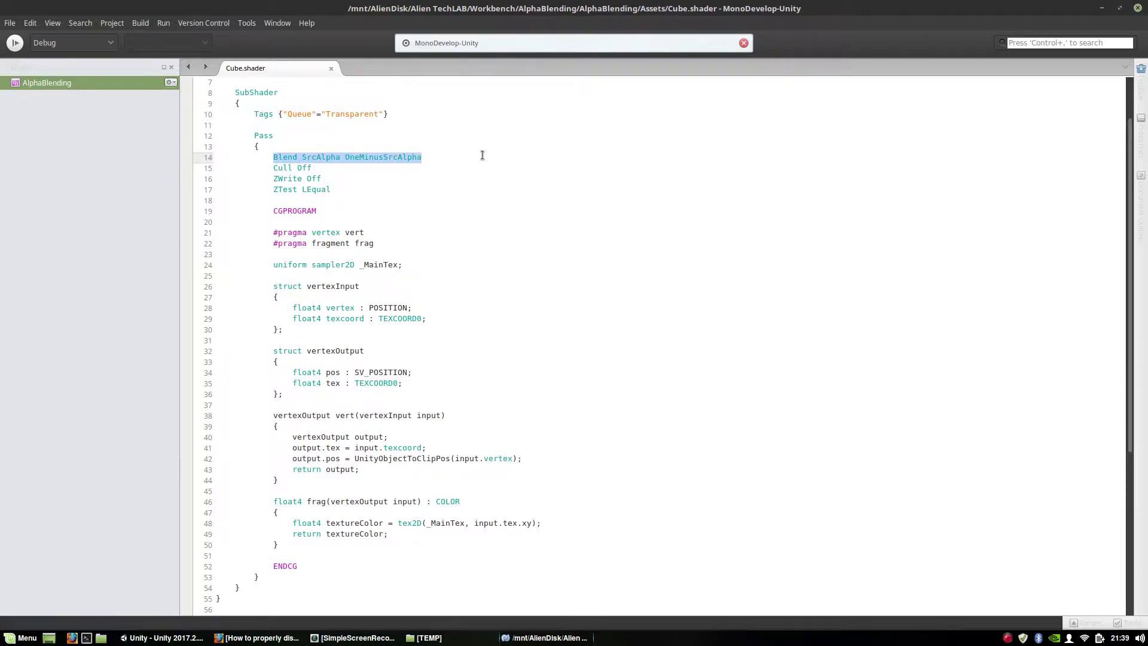
{"action": "left_click", "coordinate": [271, 168]}
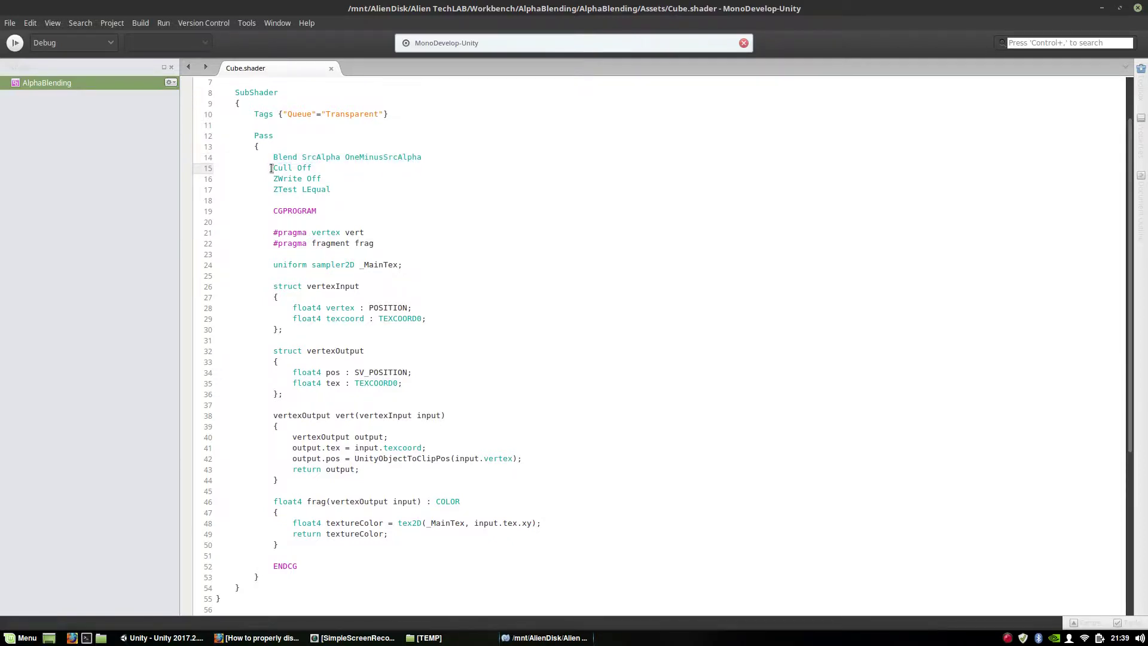
{"action": "left_click_drag", "start_coordinate": [272, 168], "coordinate": [313, 169]}
{"action": "left_click_drag", "start_coordinate": [272, 178], "coordinate": [386, 181]}
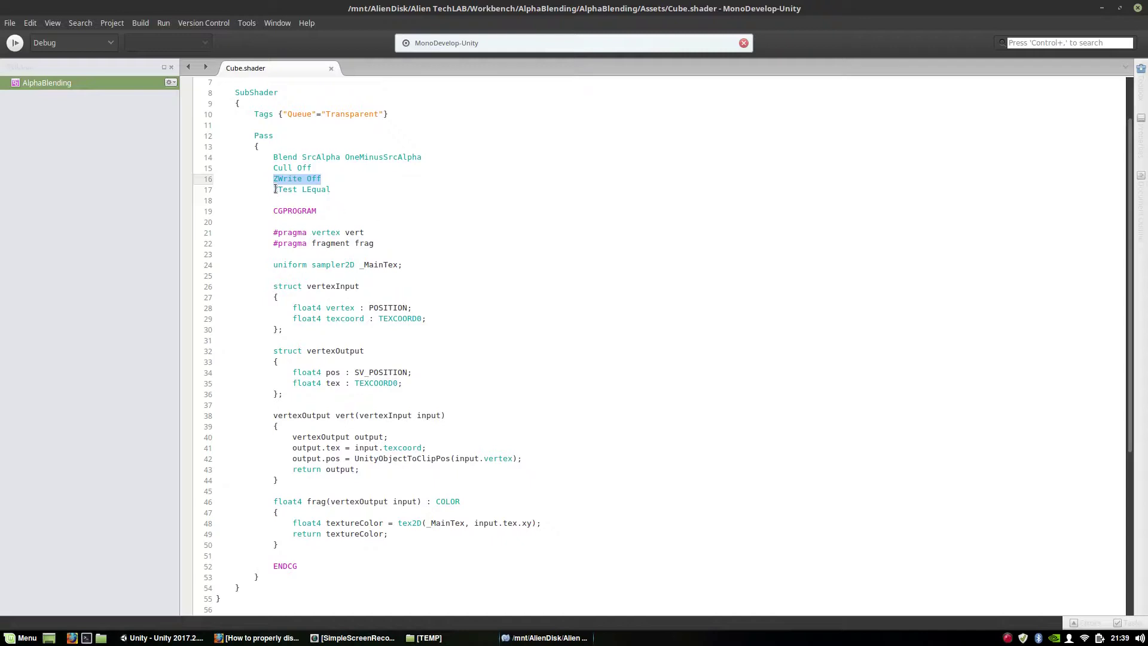
{"action": "left_click_drag", "start_coordinate": [273, 189], "coordinate": [338, 190]}
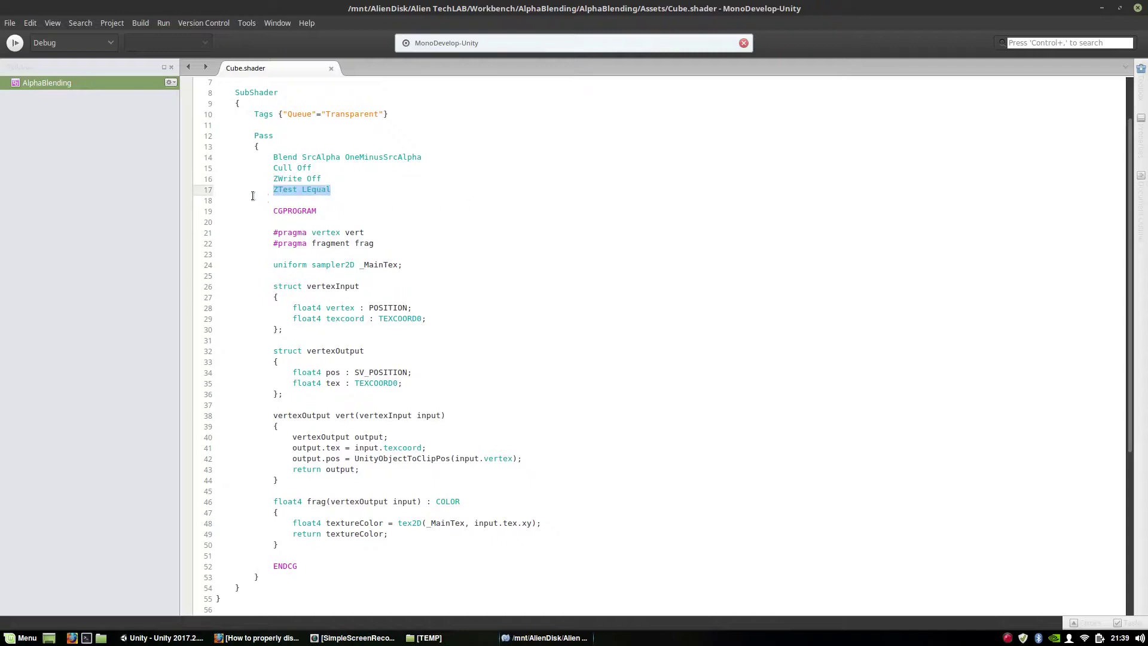
{"action": "left_click", "coordinate": [358, 190]}
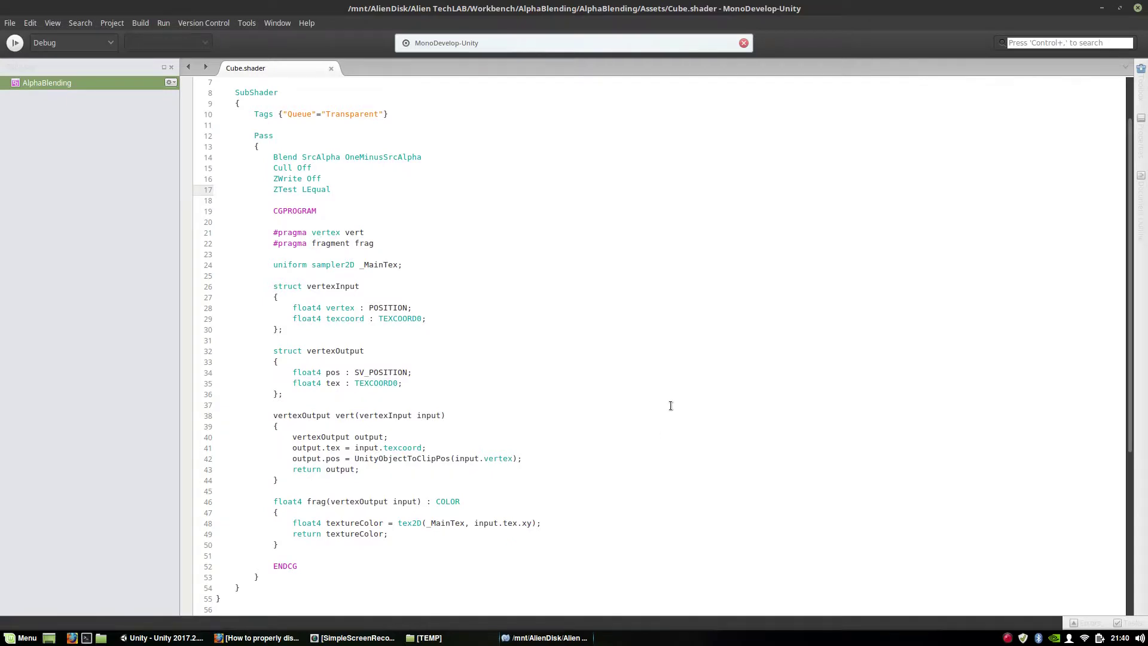
{"action": "scroll", "coordinate": [670, 406], "scroll_direction": "up", "scroll_amount": 2}
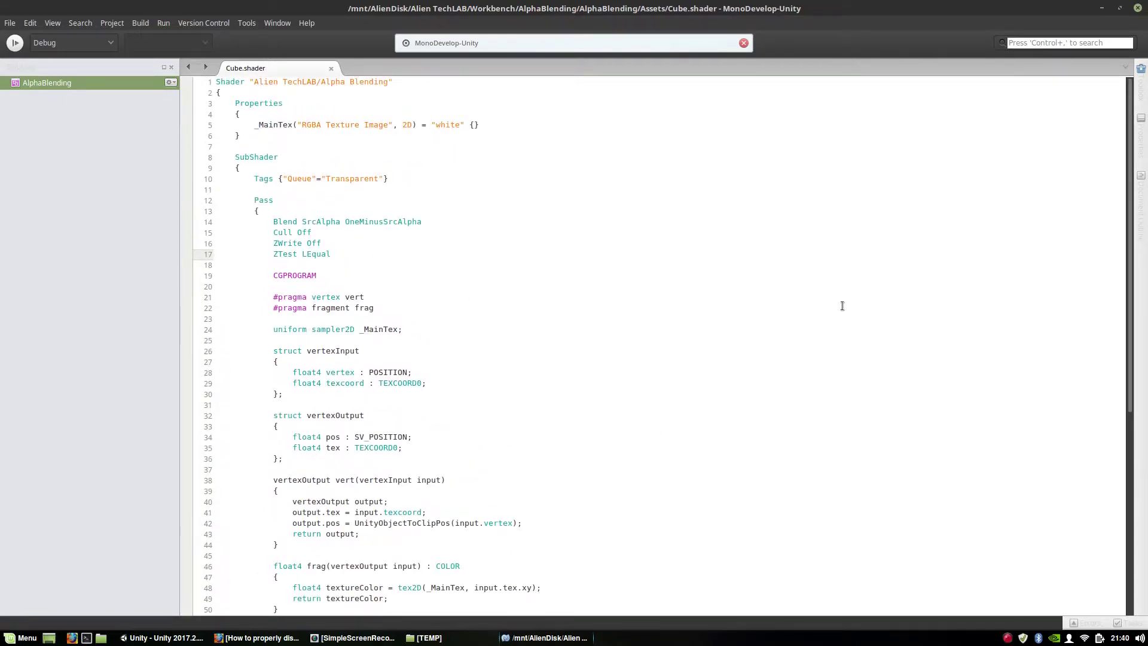
{"action": "scroll", "coordinate": [534, 309], "scroll_direction": "down", "scroll_amount": 7}
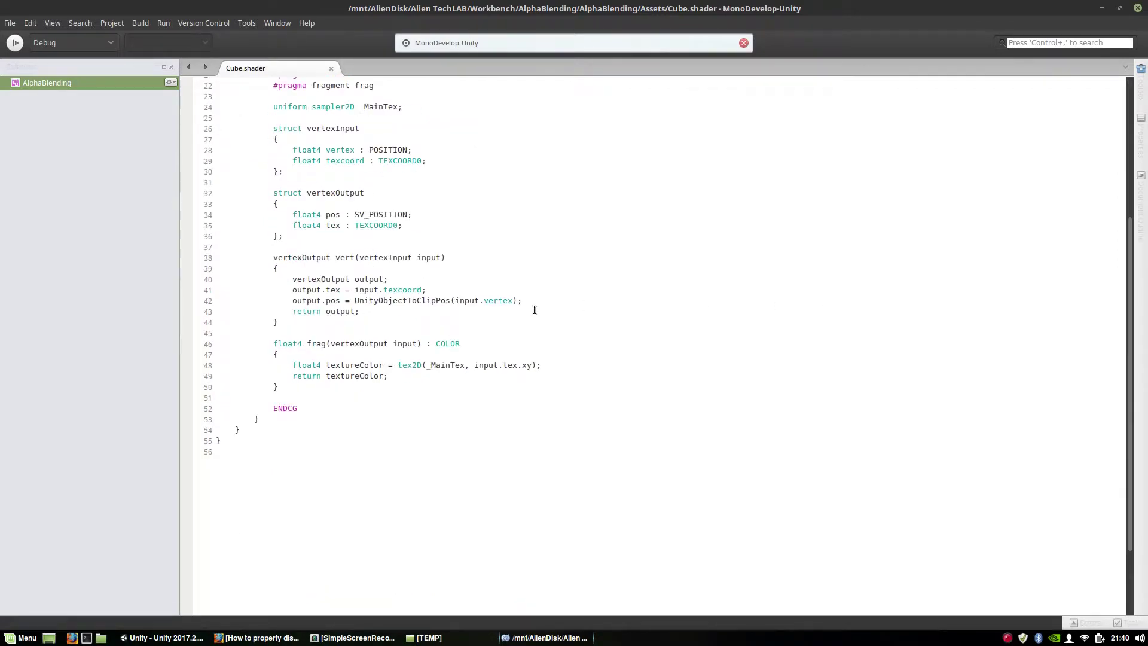
{"action": "scroll", "coordinate": [535, 309], "scroll_direction": "up", "scroll_amount": 7}
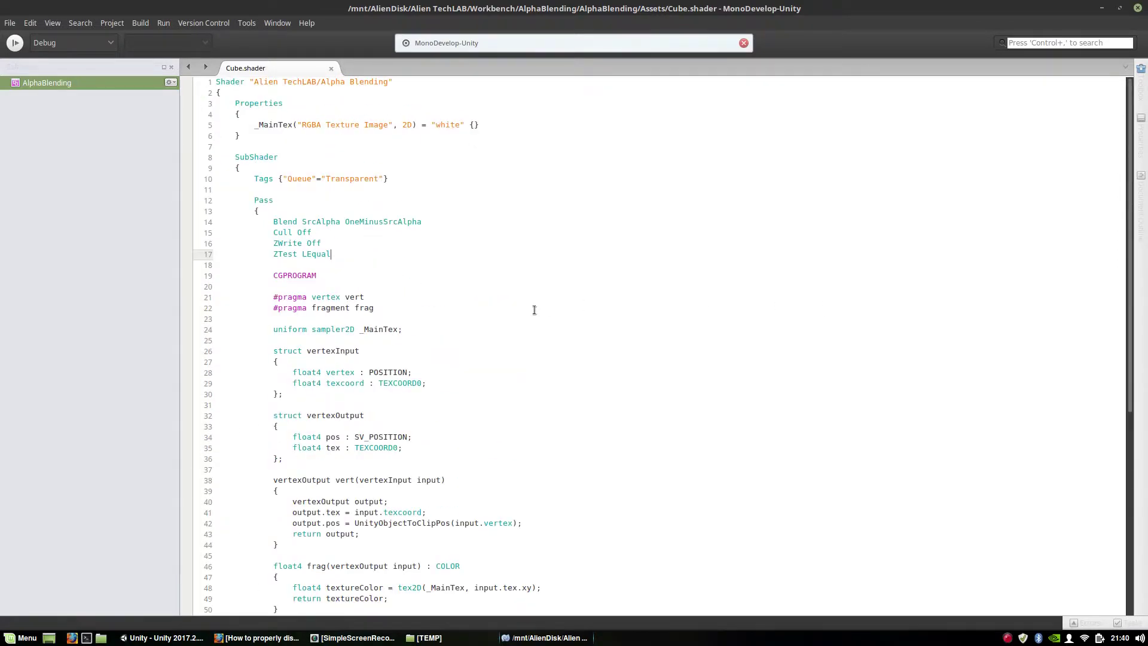
- Assign the Alien TechLAB/Alpha Blending shader to the Cube material
{"action": "left_click", "coordinate": [166, 640]}
{"action": "left_click", "coordinate": [158, 501]}
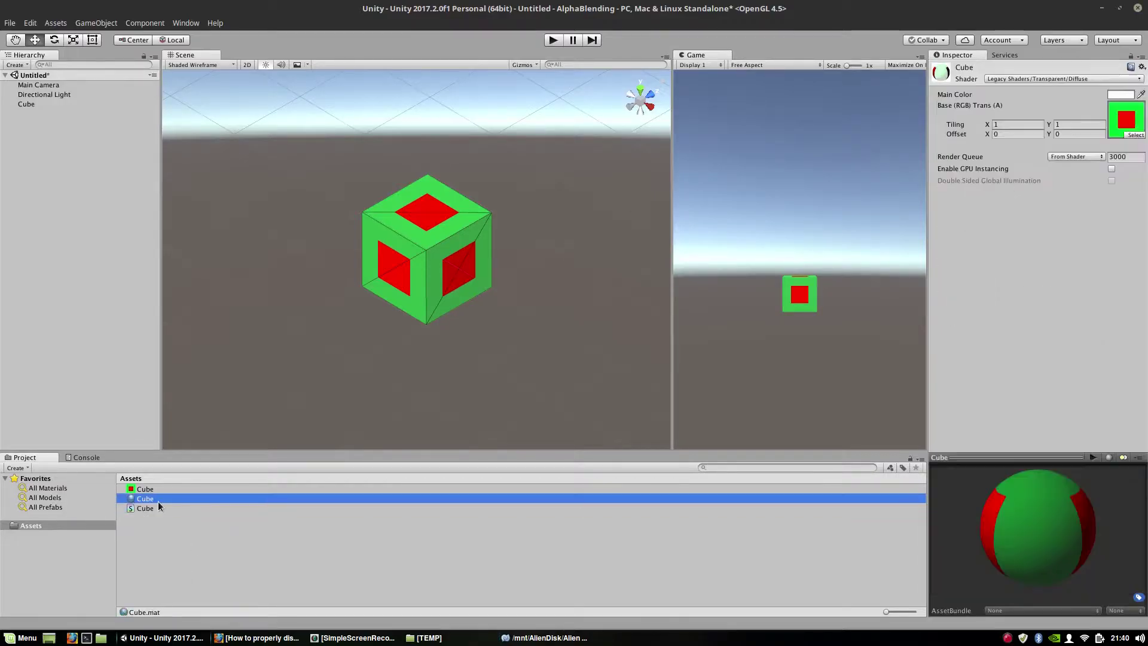
{"action": "left_click", "coordinate": [1020, 81]}
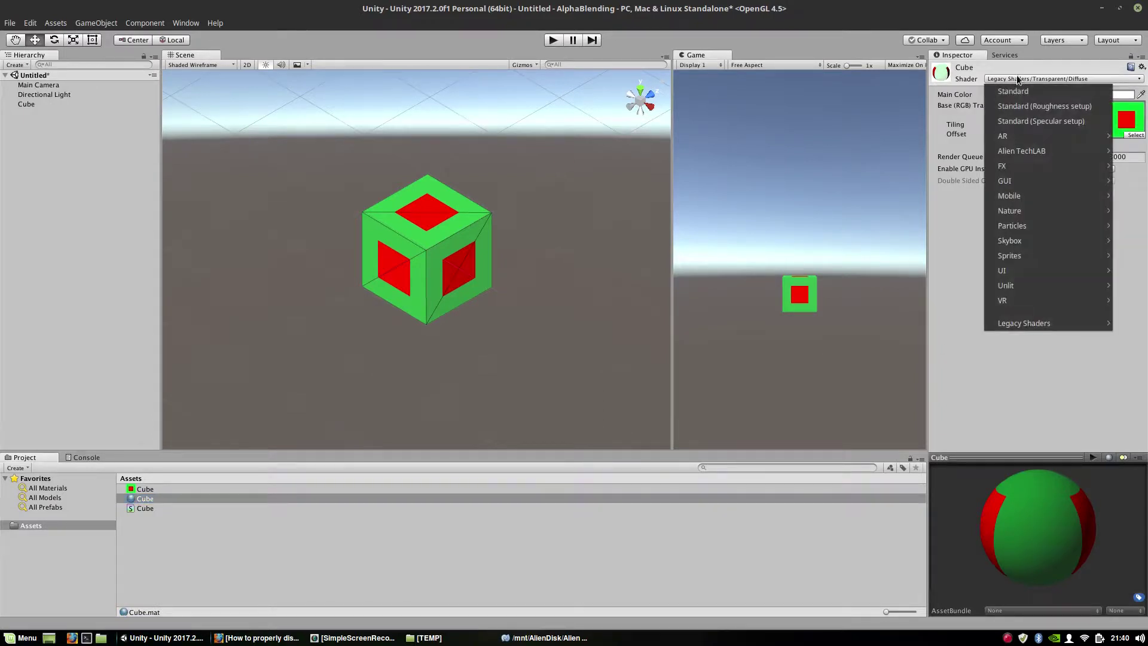
{"action": "mouse_move", "coordinate": [1034, 151]}
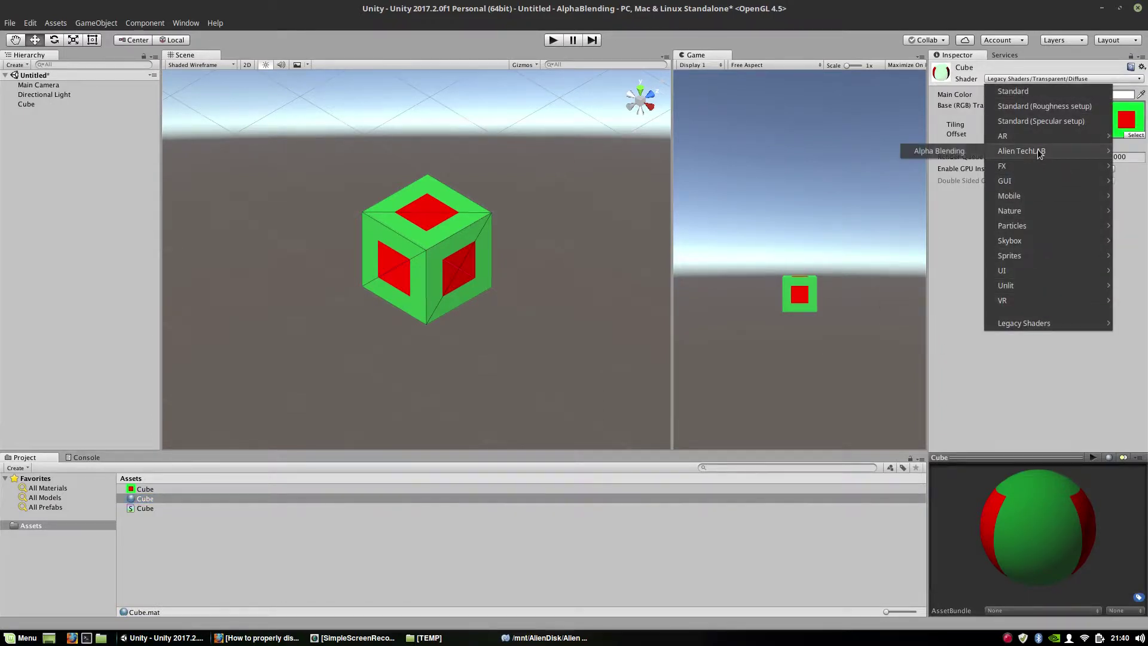
{"action": "left_click", "coordinate": [929, 151]}
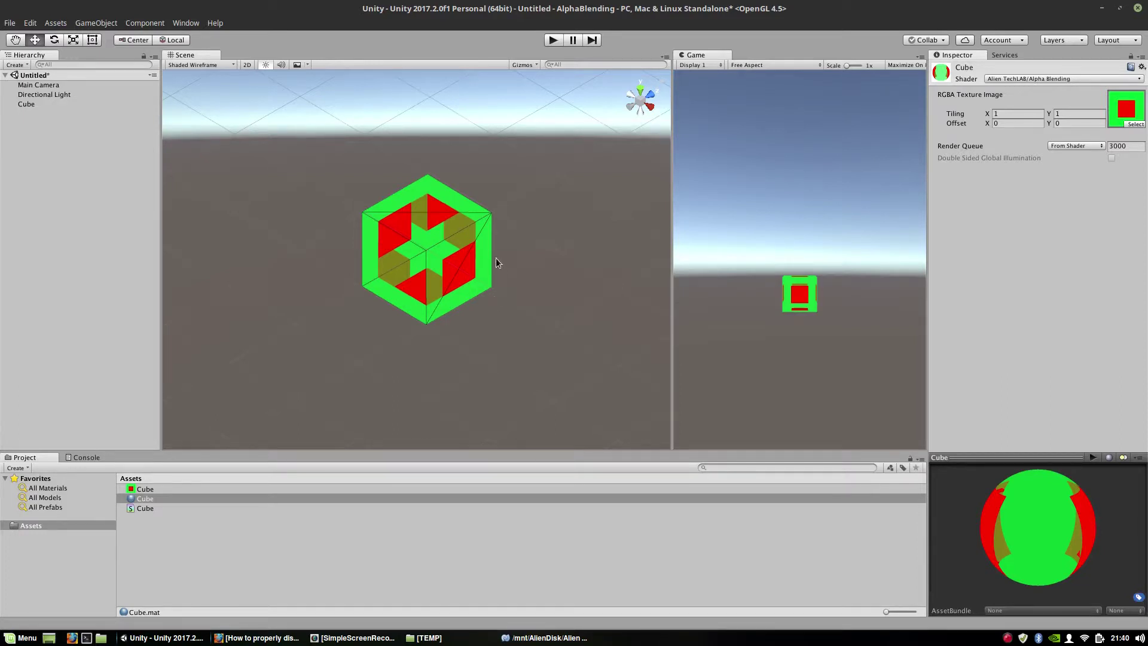
{"action": "left_click_drag", "start_coordinate": [564, 299], "coordinate": [421, 235], "text": "alt"}
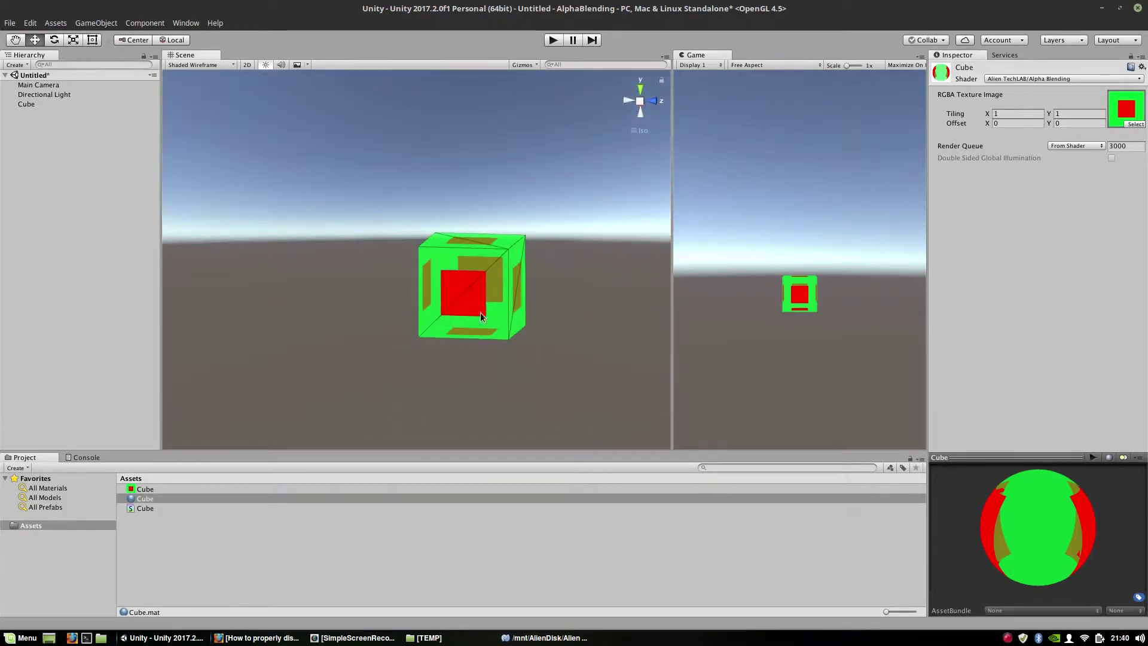
{"action": "left_click_drag", "start_coordinate": [509, 346], "coordinate": [744, 457], "text": "alt"}
{"action": "left_click_drag", "start_coordinate": [463, 338], "coordinate": [508, 259], "text": "alt"}
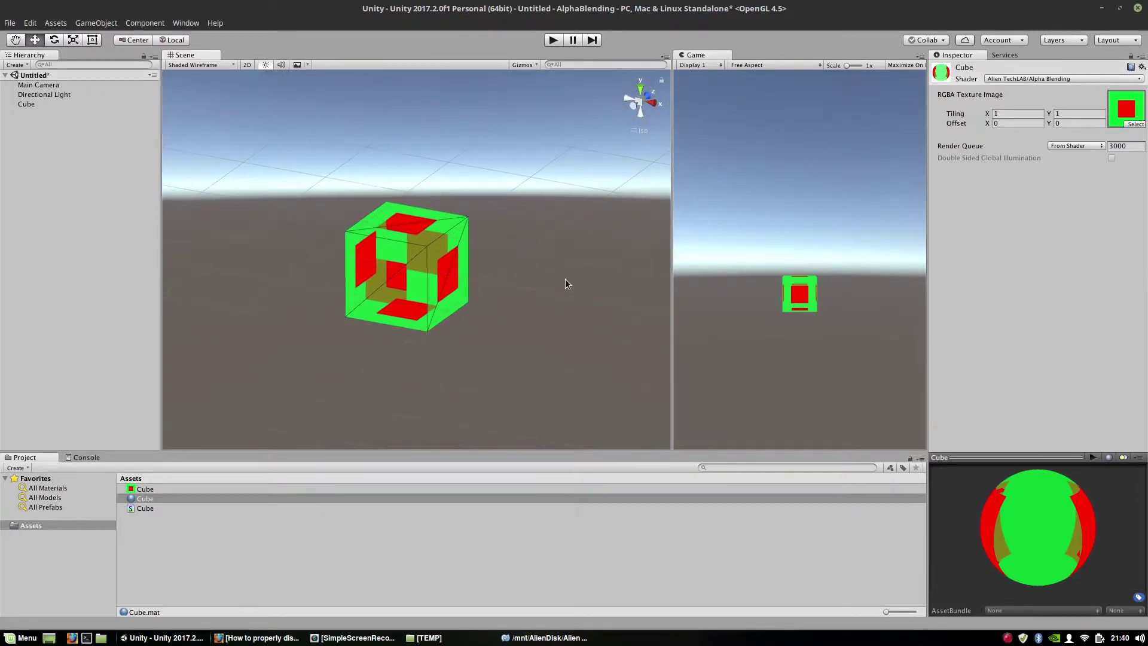
{"action": "left_click_drag", "start_coordinate": [564, 281], "coordinate": [460, 273], "text": "alt"}
{"action": "middle_click_drag", "start_coordinate": [459, 273], "coordinate": [451, 226]}
{"action": "left_click", "coordinate": [185, 66]}
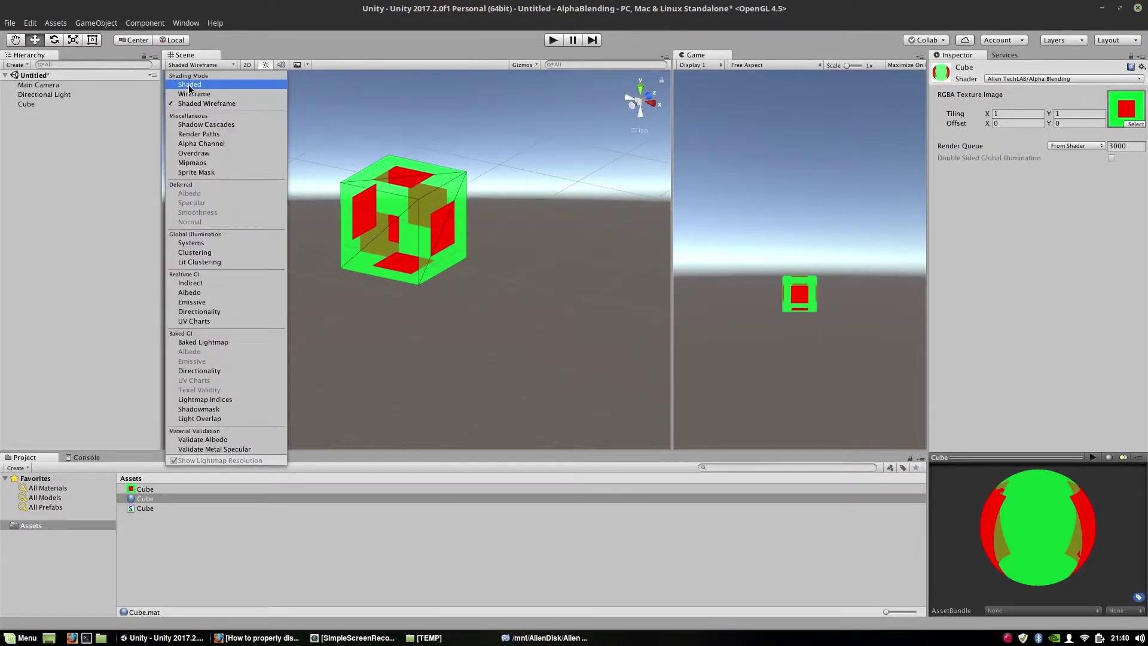
{"action": "left_click", "coordinate": [190, 85]}
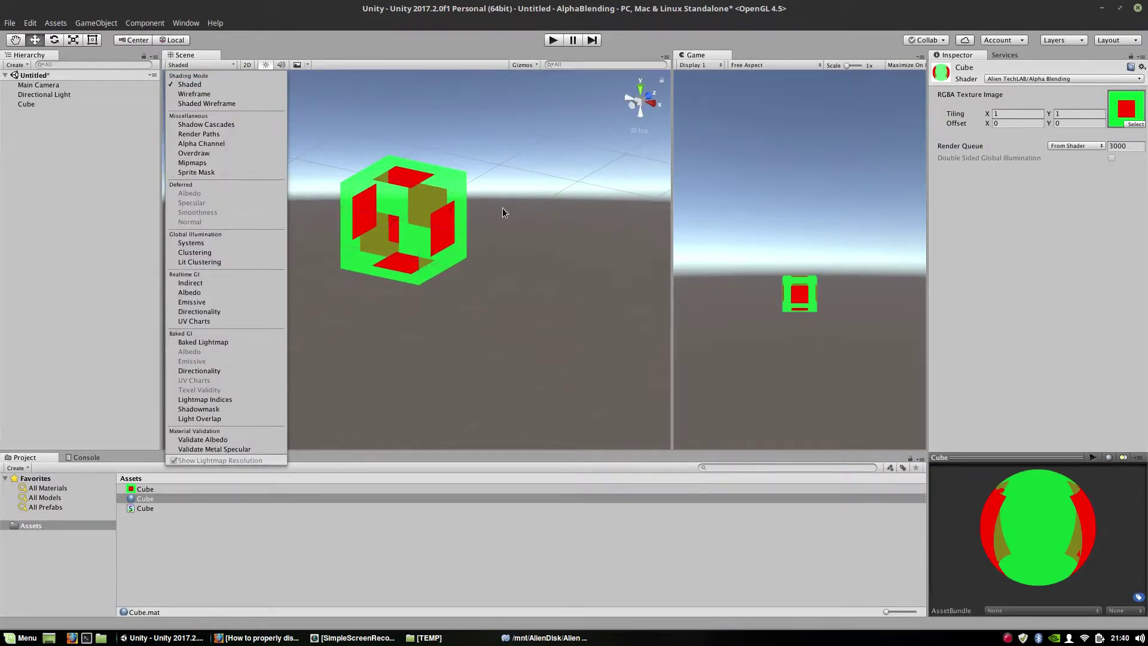
{"action": "mouse_move", "coordinate": [483, 262]}
{"action": "left_mouse_down", "text": "alt"}
{"action": "mouse_move", "coordinate": [509, 287]}
{"action": "mouse_move", "coordinate": [507, 273]}
{"action": "left_mouse_up", "text": "alt"}
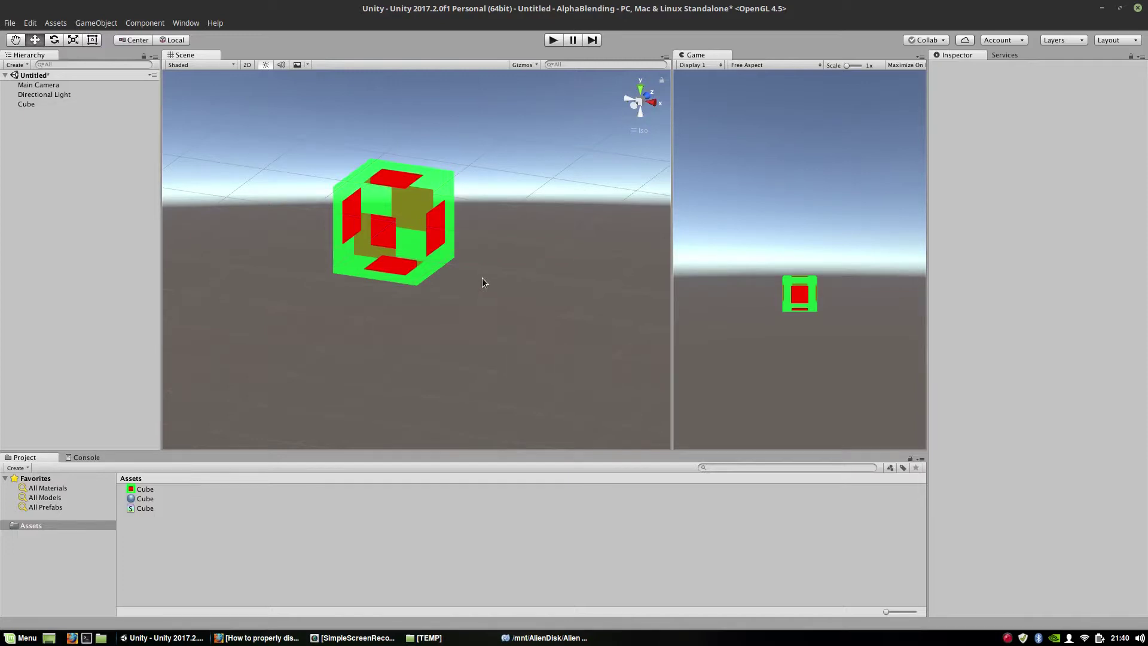
{"action": "mouse_move", "coordinate": [482, 277]}
{"action": "left_mouse_down", "text": "alt"}
{"action": "mouse_move", "coordinate": [500, 269]}
{"action": "mouse_move", "coordinate": [477, 287]}
{"action": "left_mouse_up", "text": "alt"}
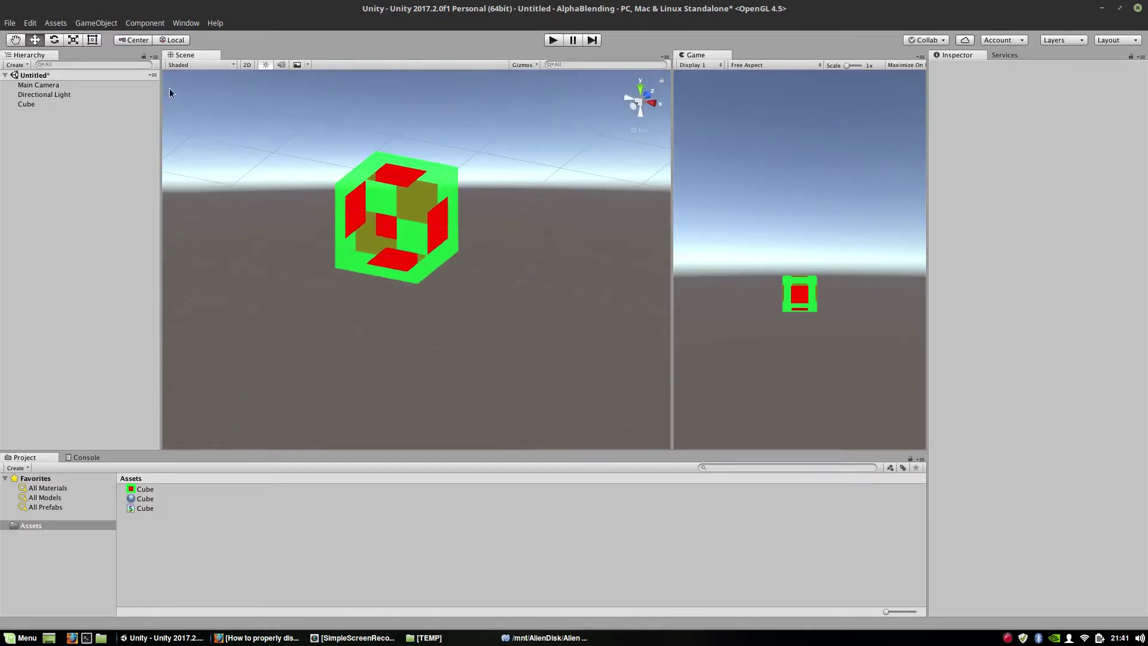
{"action": "left_click", "coordinate": [200, 65]}
{"action": "left_click", "coordinate": [206, 104]}
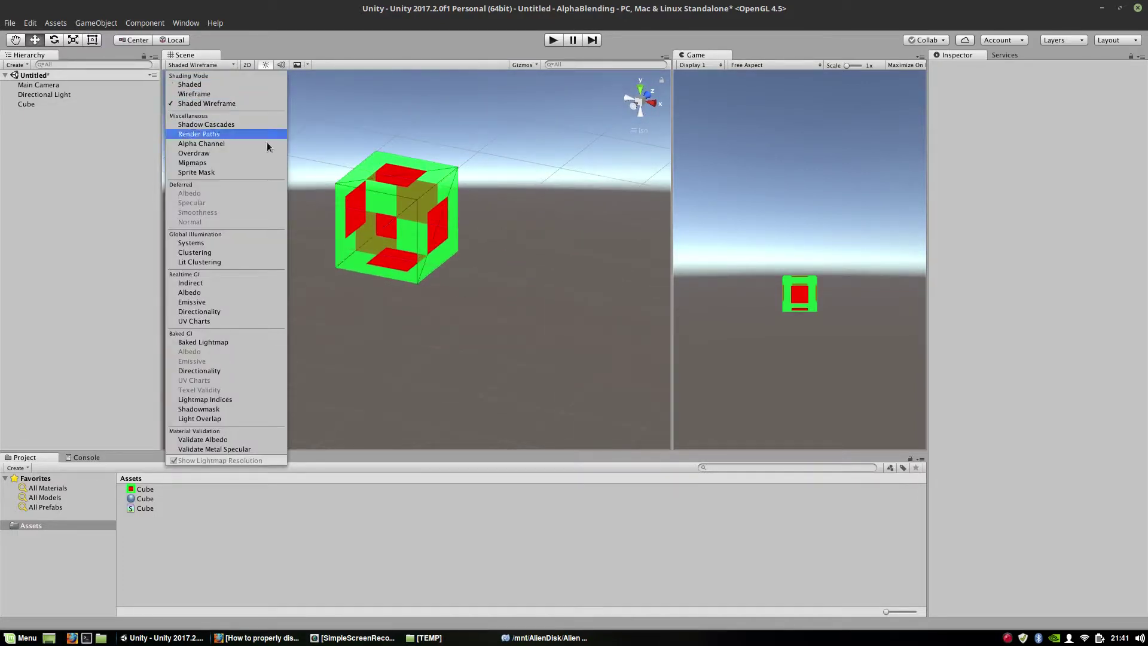
{"action": "left_click", "coordinate": [468, 341]}
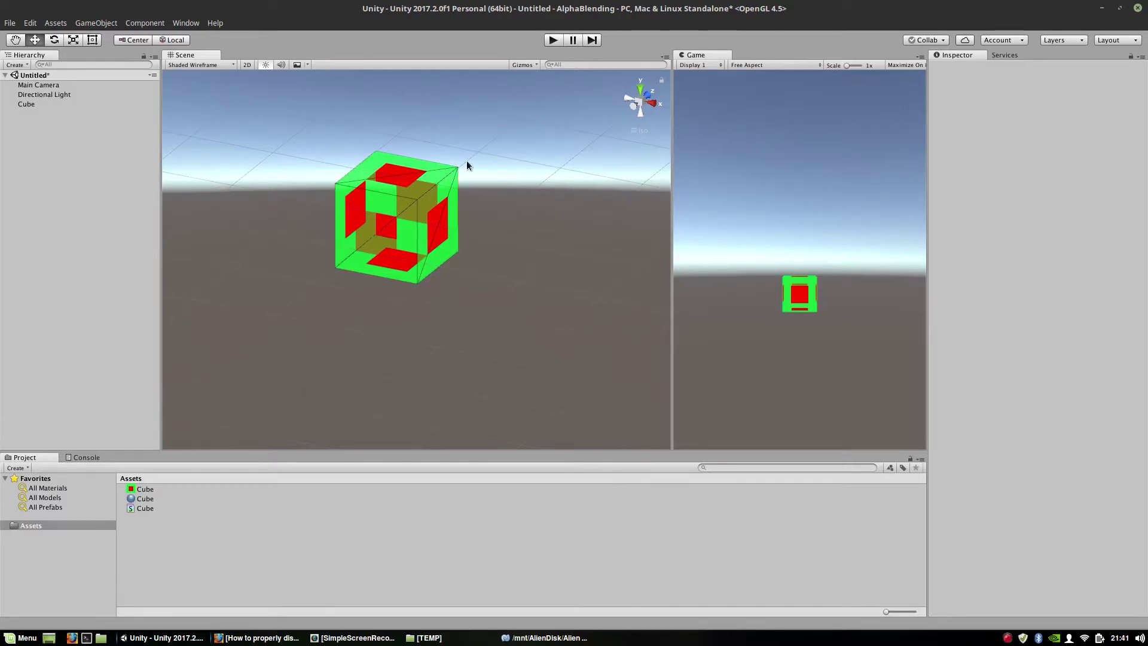
{"action": "mouse_move", "coordinate": [541, 295]}
{"action": "left_mouse_down", "text": "alt"}
{"action": "mouse_move", "coordinate": [499, 275]}
{"action": "mouse_move", "coordinate": [561, 318]}
{"action": "mouse_move", "coordinate": [585, 354]}
{"action": "mouse_move", "coordinate": [569, 385]}
{"action": "mouse_move", "coordinate": [478, 290]}
{"action": "mouse_move", "coordinate": [546, 233]}
{"action": "mouse_move", "coordinate": [588, 241]}
{"action": "mouse_move", "coordinate": [526, 281]}
{"action": "left_mouse_up", "text": "alt"}
{"action": "left_click_drag", "start_coordinate": [340, 315], "coordinate": [379, 326], "text": "alt"}
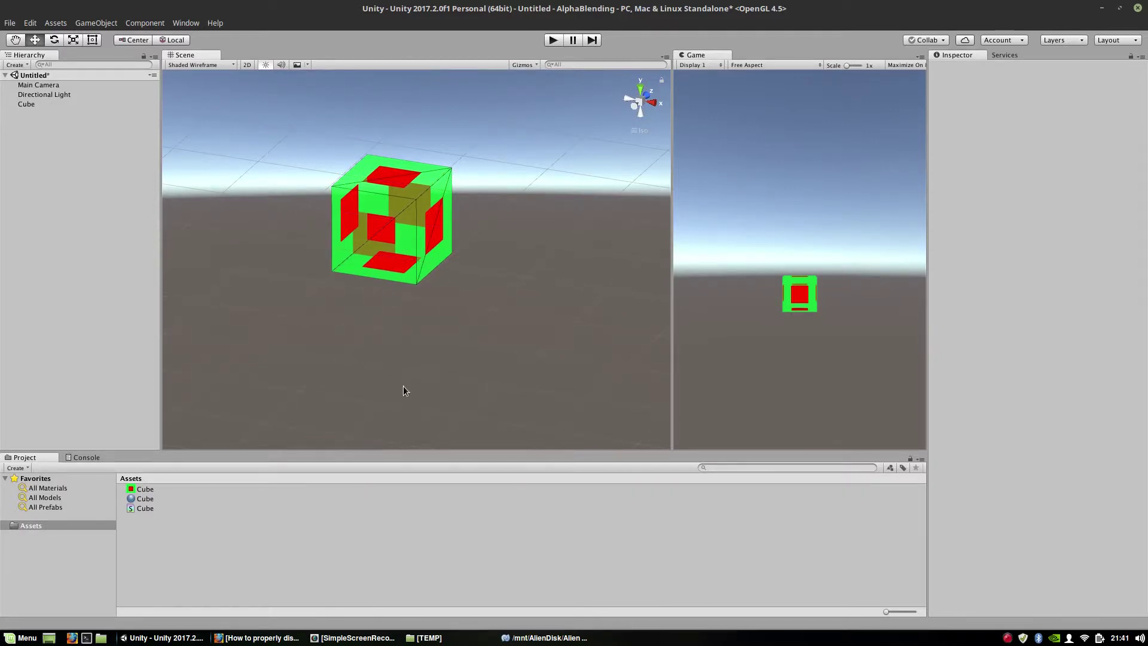
{"action": "left_click_drag", "start_coordinate": [430, 397], "coordinate": [495, 387], "text": "alt"}
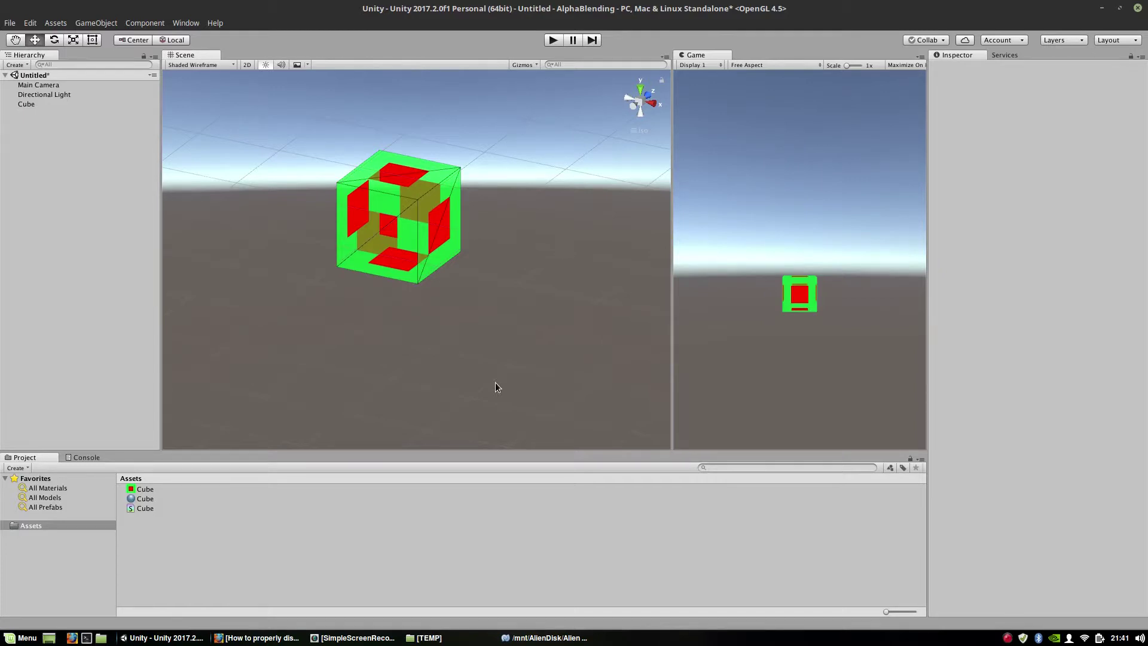
- Add a Quad at the origin with its Transform reset and its Mesh Collider removed
{"action": "left_click", "coordinate": [96, 23]}
{"action": "mouse_move", "coordinate": [98, 70]}
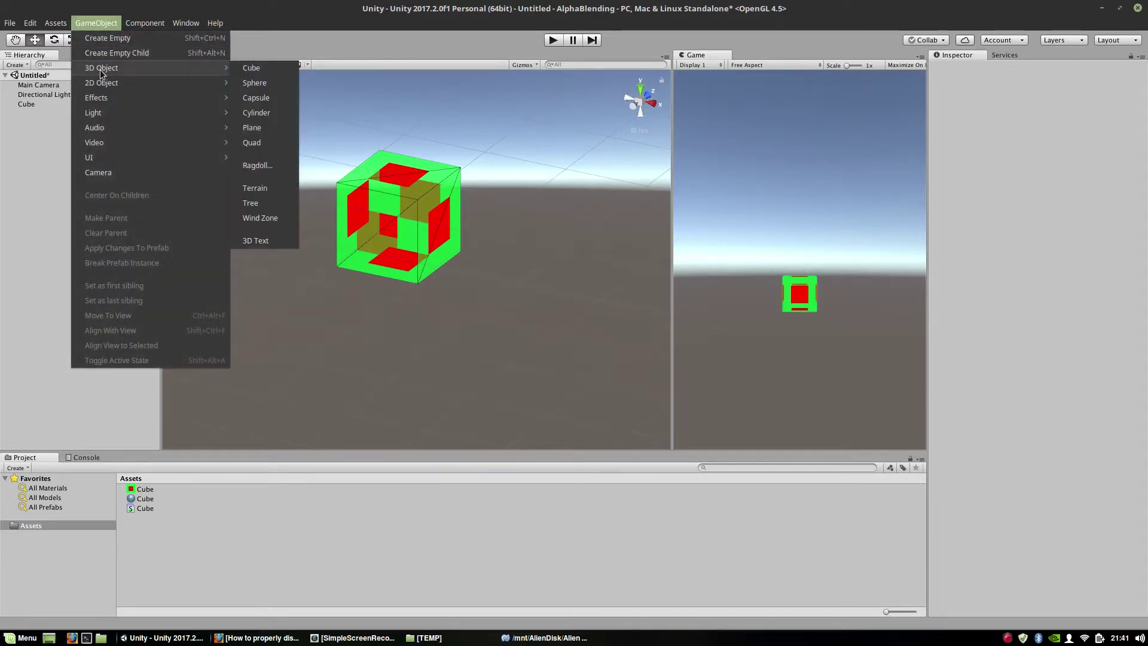
{"action": "left_click", "coordinate": [249, 142]}
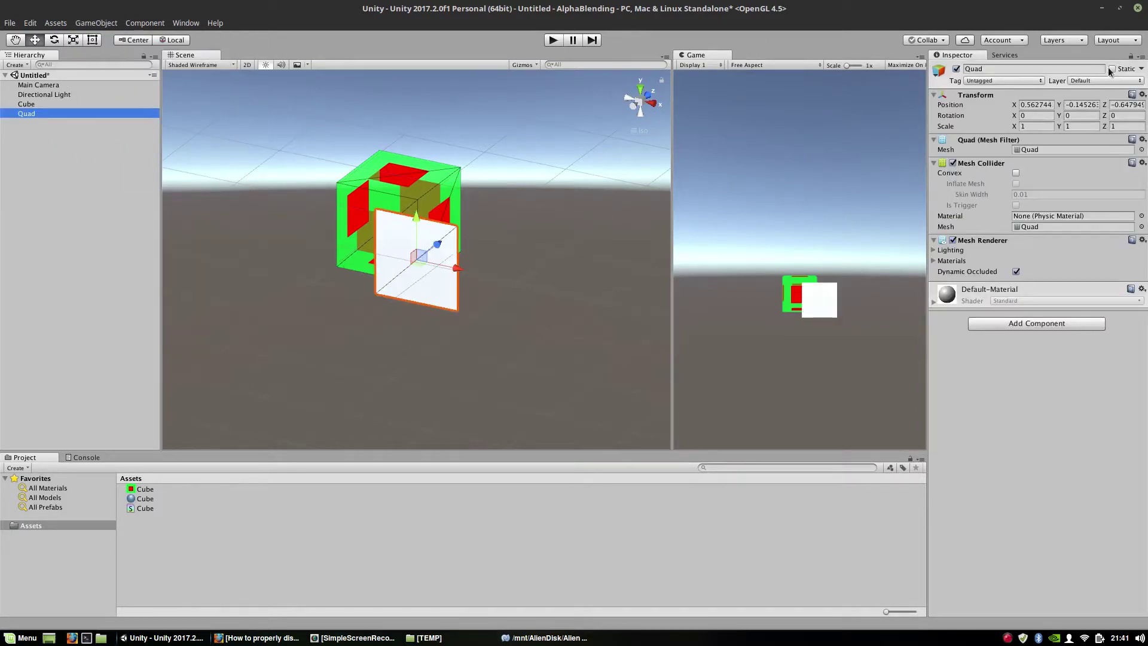
{"action": "left_click", "coordinate": [1142, 95]}
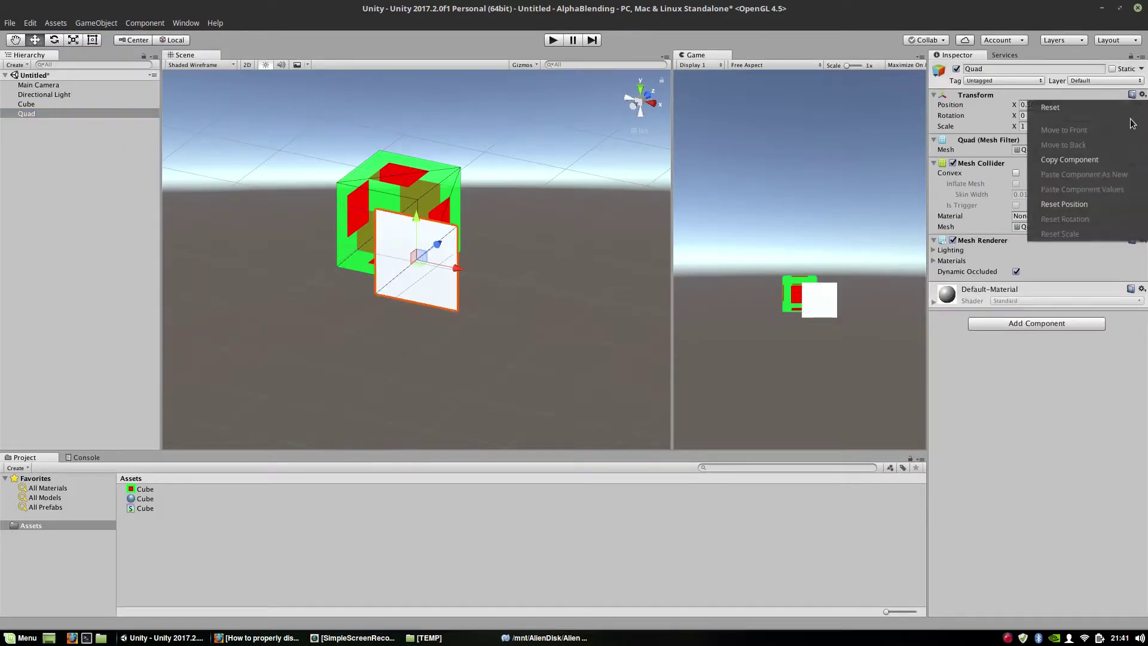
{"action": "left_click", "coordinate": [1048, 108]}
{"action": "left_click", "coordinate": [1142, 162]}
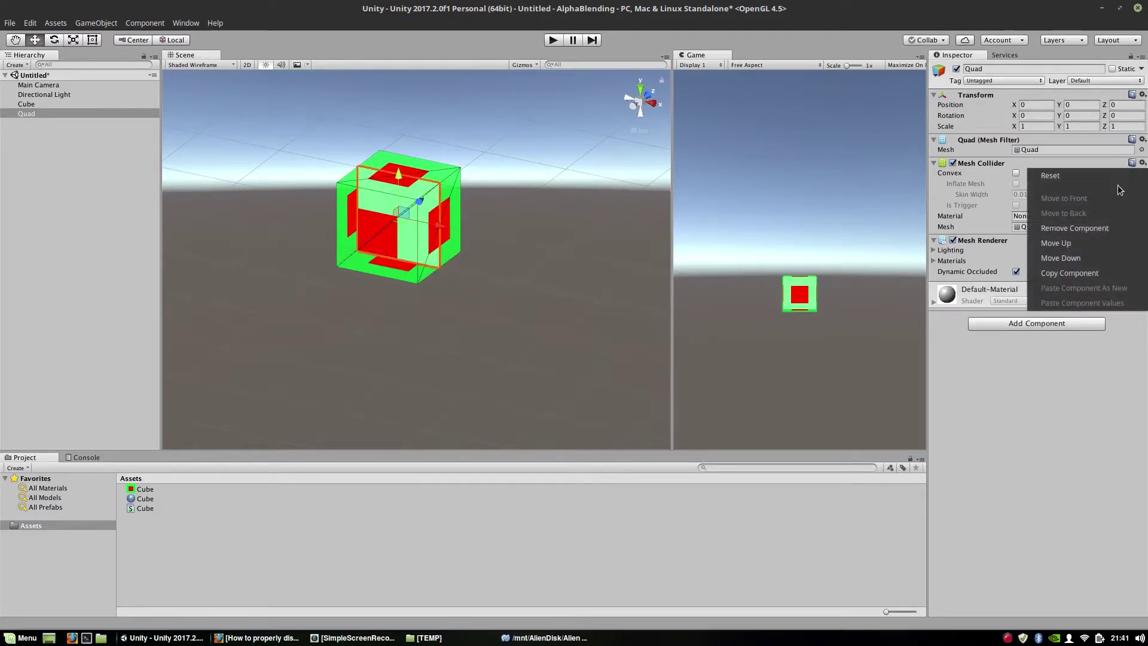
{"action": "left_click", "coordinate": [1098, 224]}
- Create an empty object at 0,0,0 named Cube2, parent the Quad to it, and disable the original Cube
{"action": "left_click", "coordinate": [96, 22]}
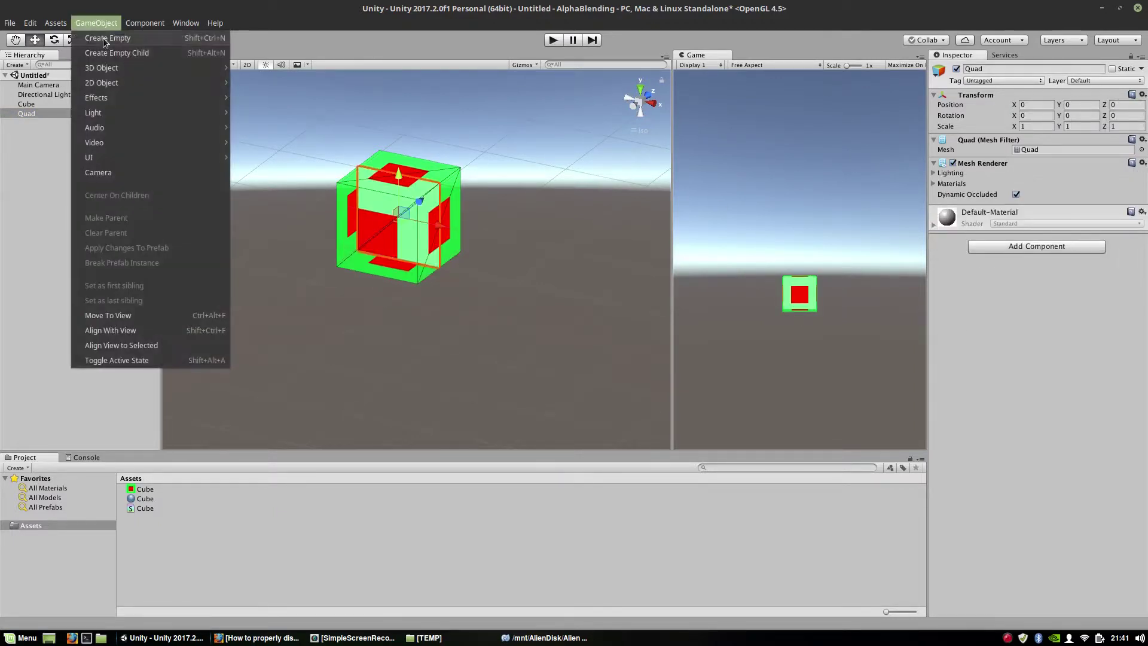
{"action": "left_click", "coordinate": [102, 41]}
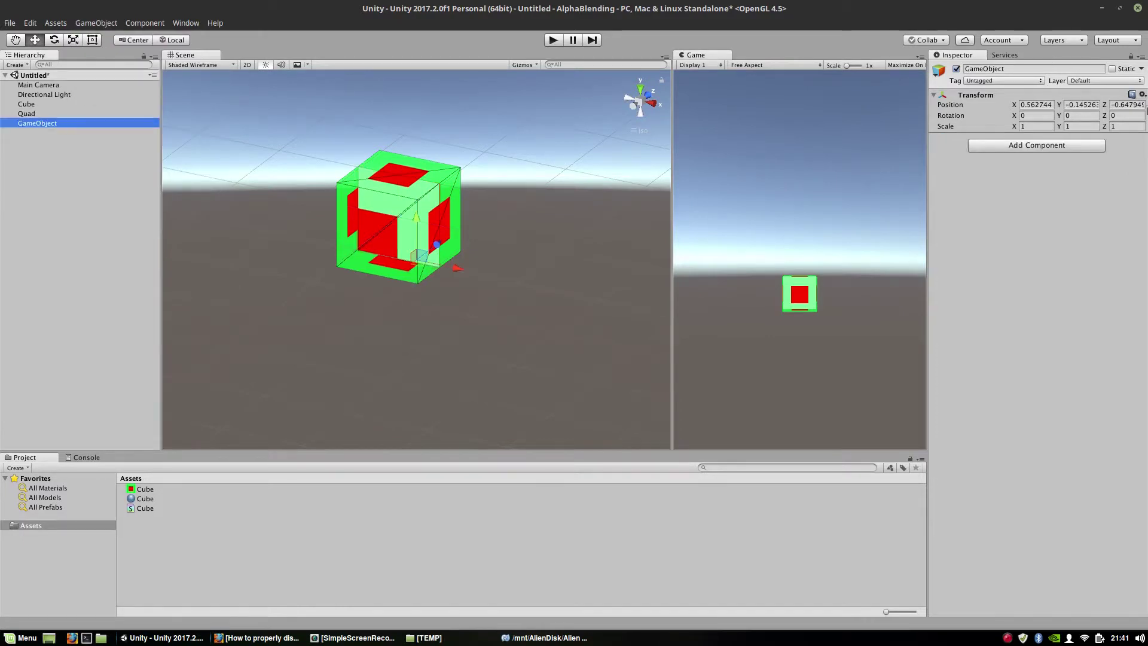
{"action": "left_click", "coordinate": [1142, 95]}
{"action": "left_click", "coordinate": [1047, 108]}
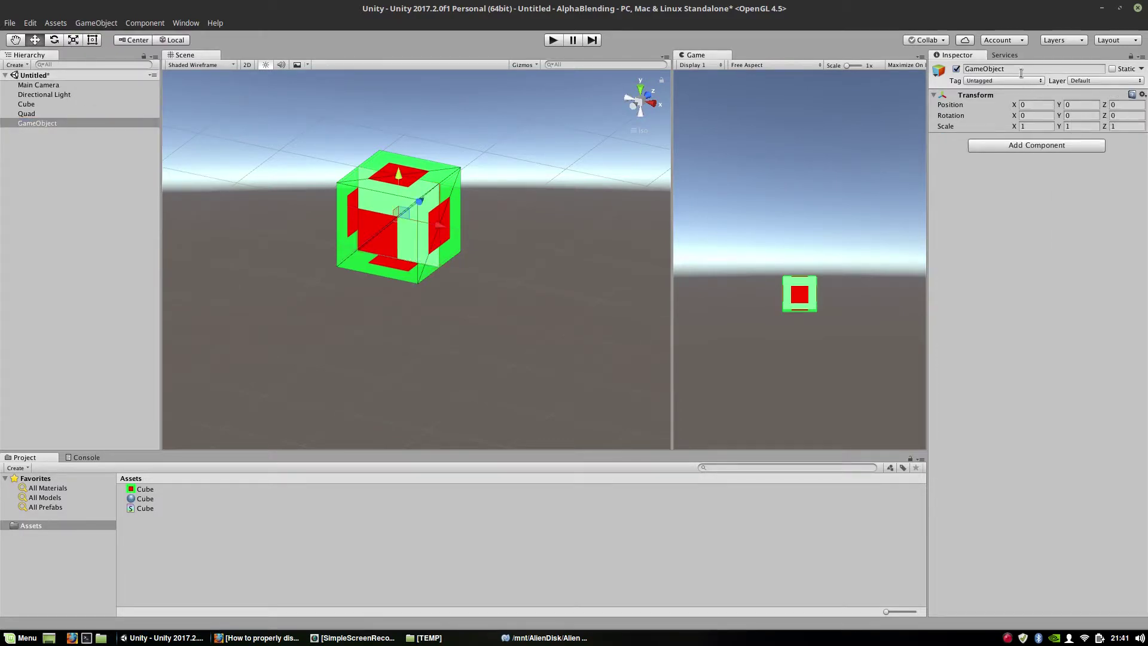
{"action": "left_click", "coordinate": [1021, 70]}
{"action": "type", "text": "Cube2"}
{"action": "key", "text": "Return"}
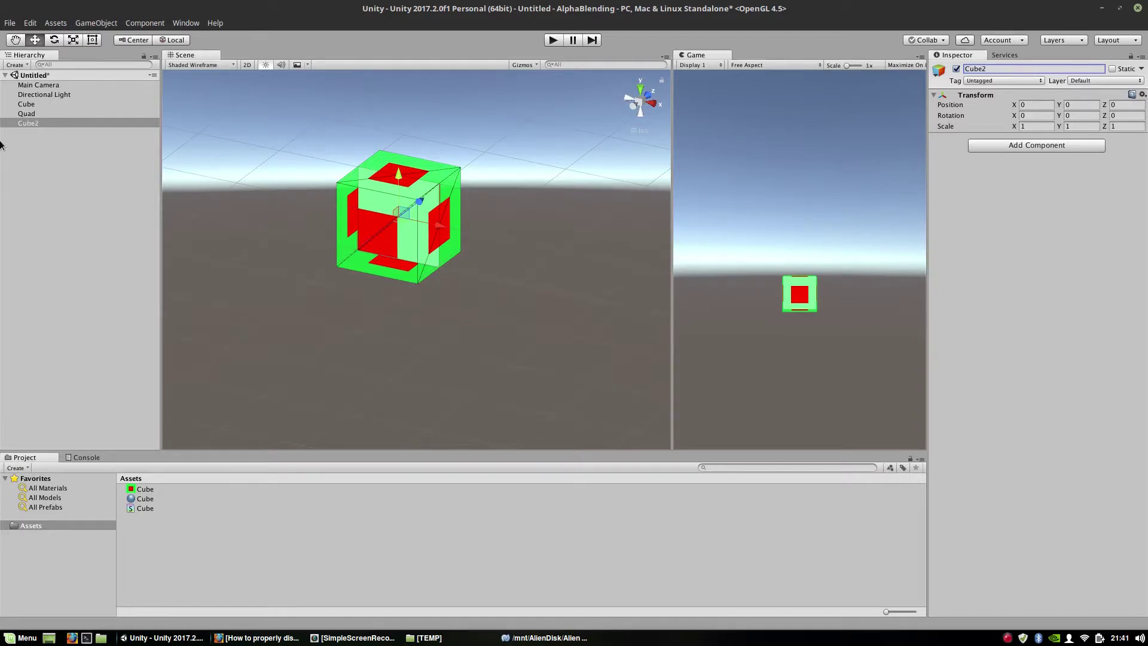
{"action": "left_click_drag", "start_coordinate": [25, 114], "coordinate": [30, 123]}
{"action": "left_click", "coordinate": [26, 105]}
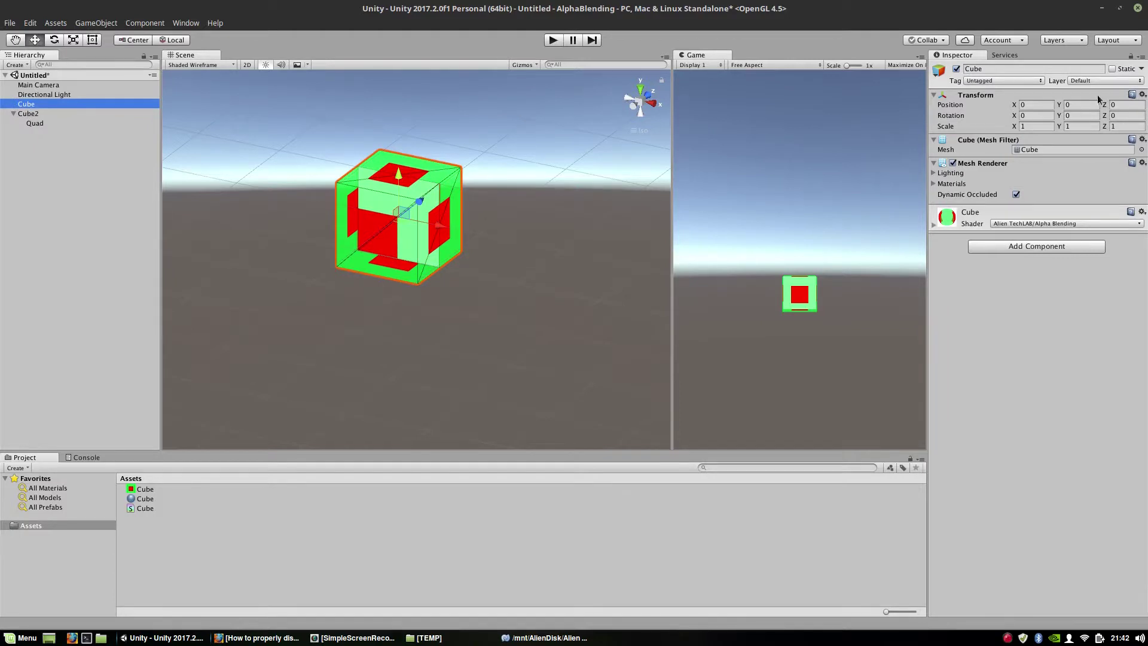
{"action": "left_click", "coordinate": [955, 69]}
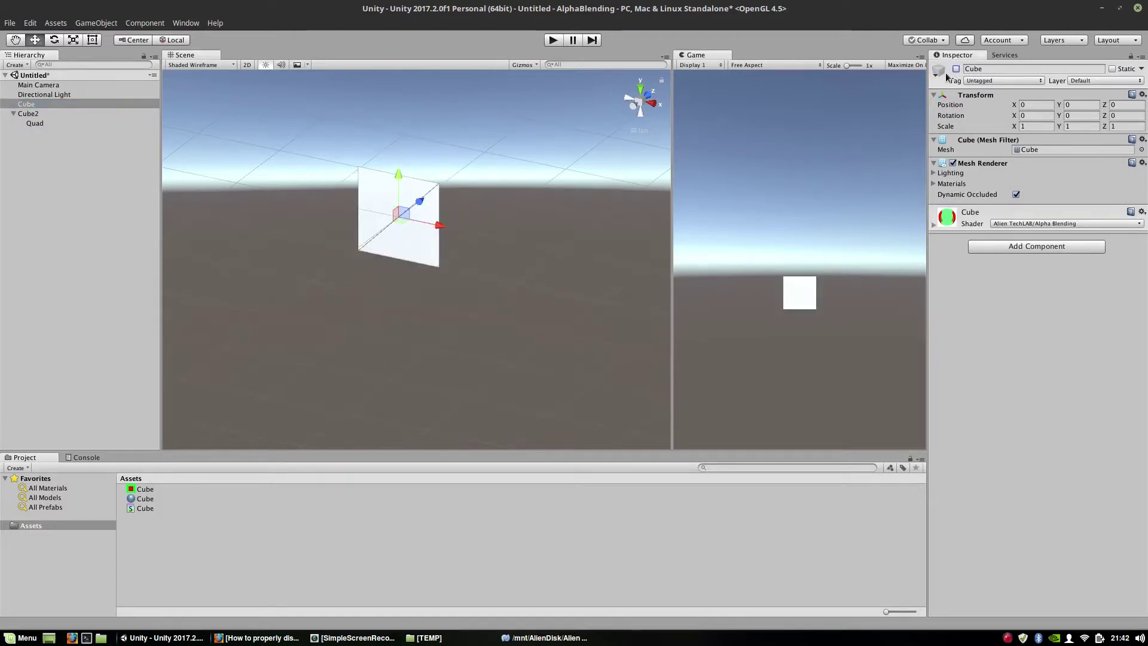
- Rename the Quad to Front, set its Position Z to -0.5, and apply the Cube material
{"action": "left_click", "coordinate": [45, 122]}
{"action": "double_click", "coordinate": [35, 123]}
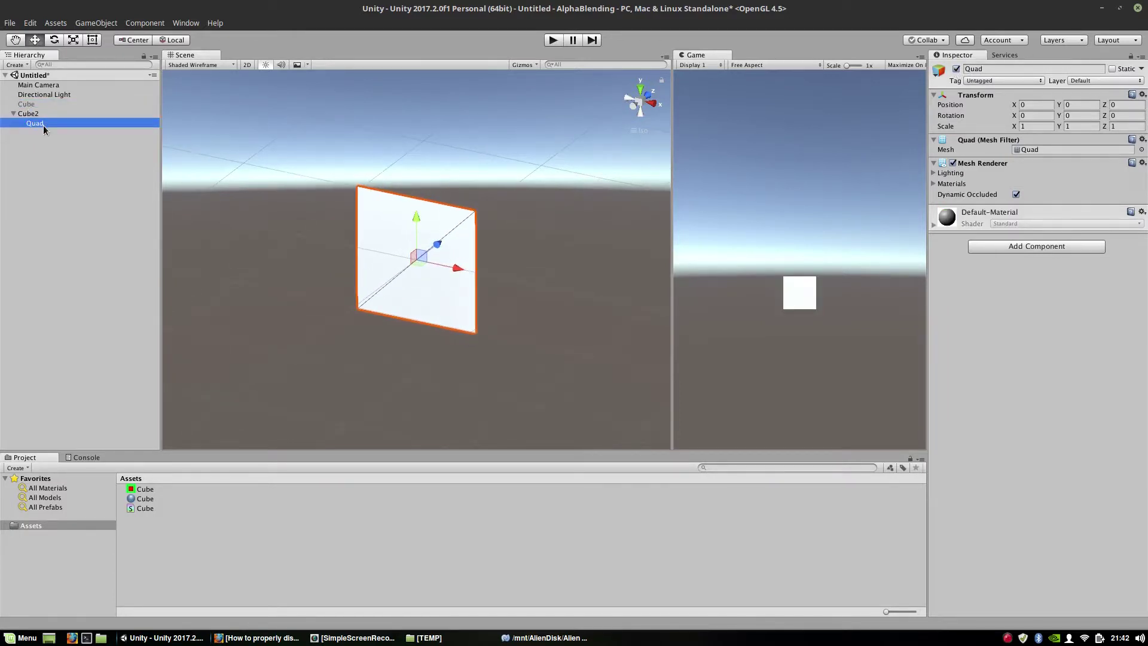
{"action": "left_click", "coordinate": [43, 124]}
{"action": "type", "text": "Front"}
{"action": "key", "text": "Return"}
{"action": "left_click", "coordinate": [1125, 105]}
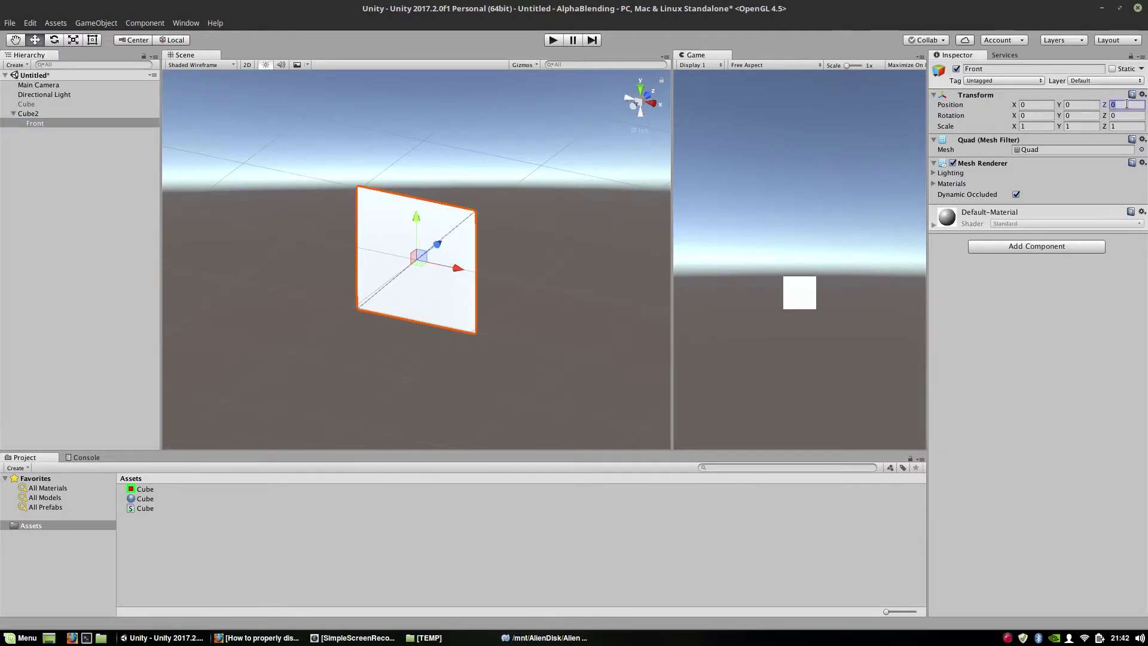
{"action": "type", "text": "-0.5"}
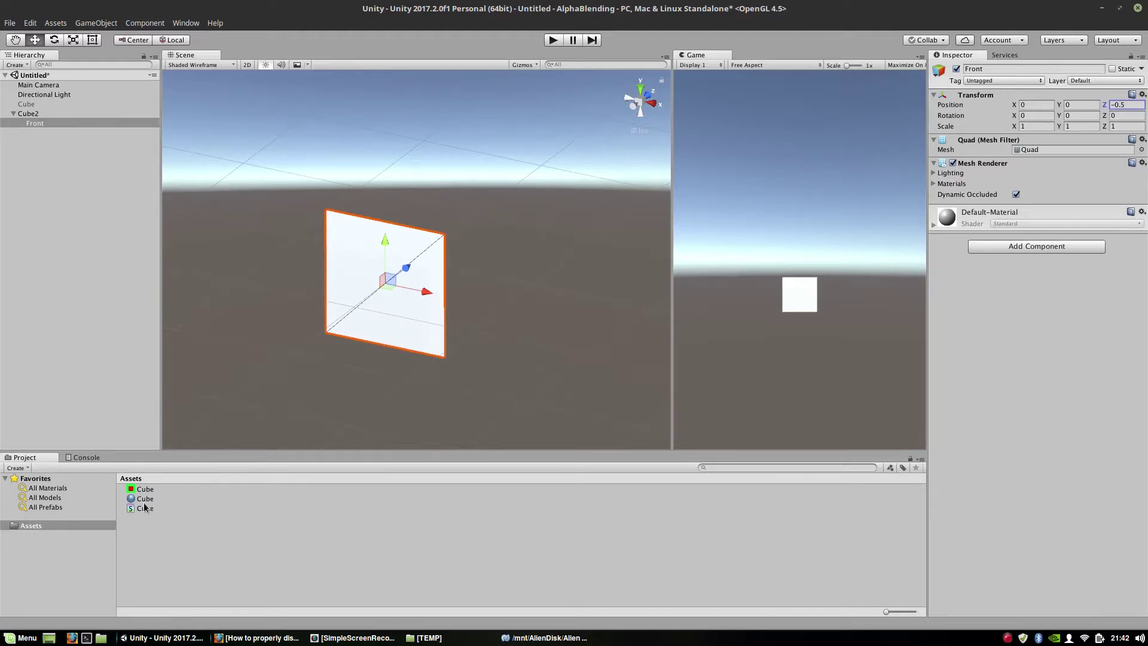
{"action": "left_click_drag", "start_coordinate": [145, 499], "coordinate": [398, 335]}
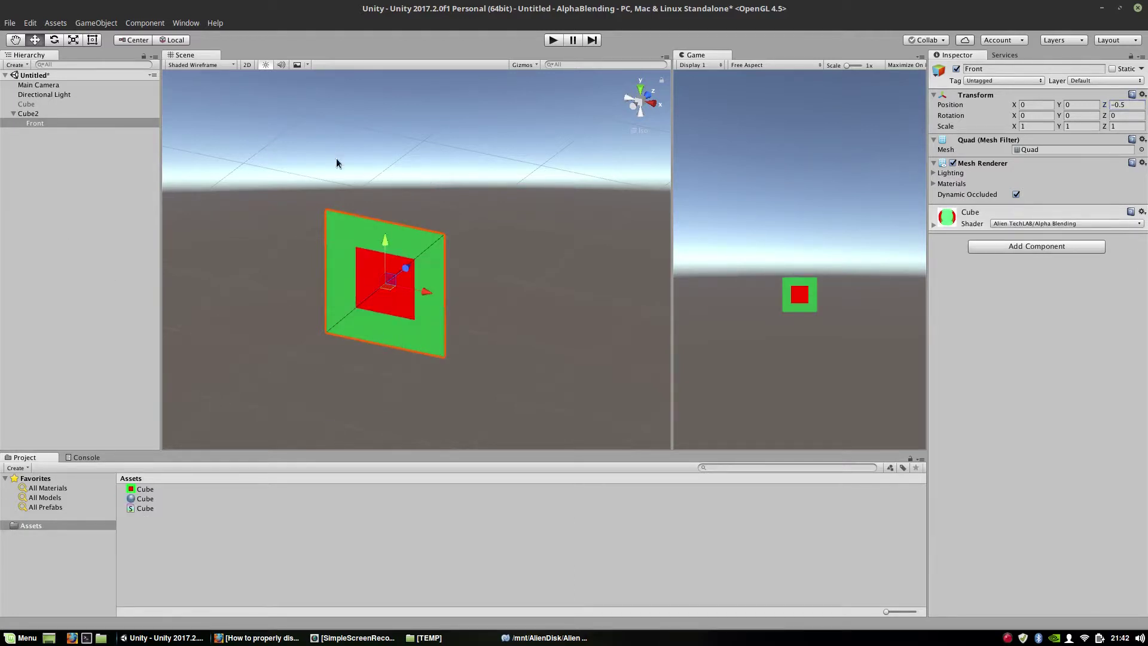
- Duplicate Front as a Back quad at Position Z 0.5 with Rotation Y 180
{"action": "left_click", "coordinate": [48, 126]}
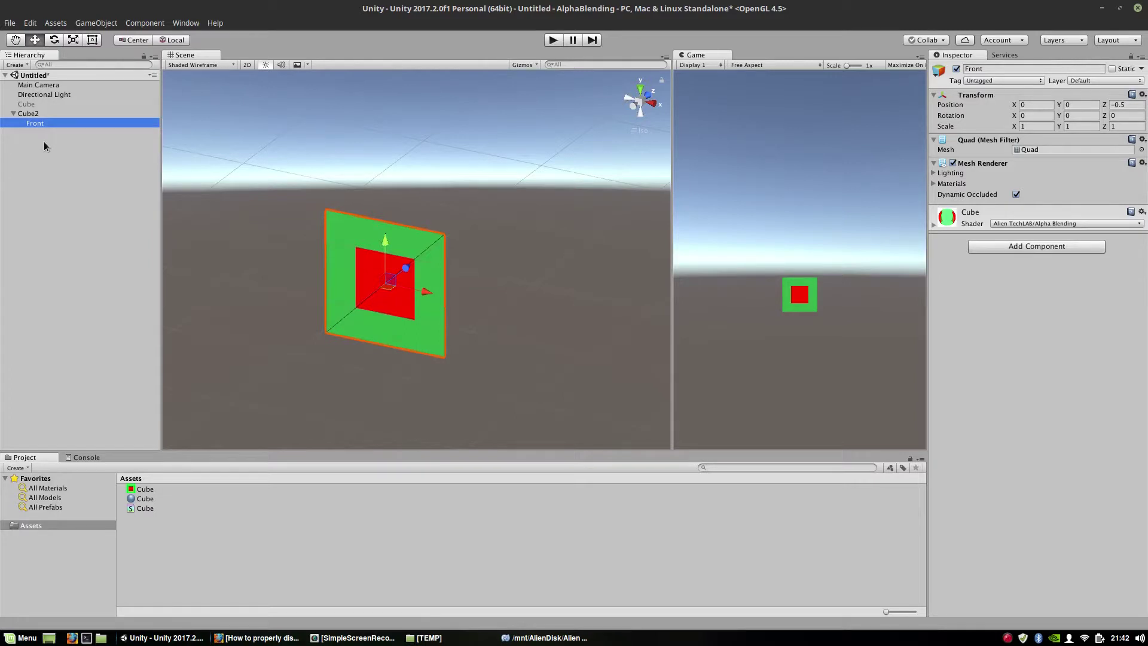
{"action": "key", "text": "ctrl+d"}
{"action": "left_click", "coordinate": [45, 133]}
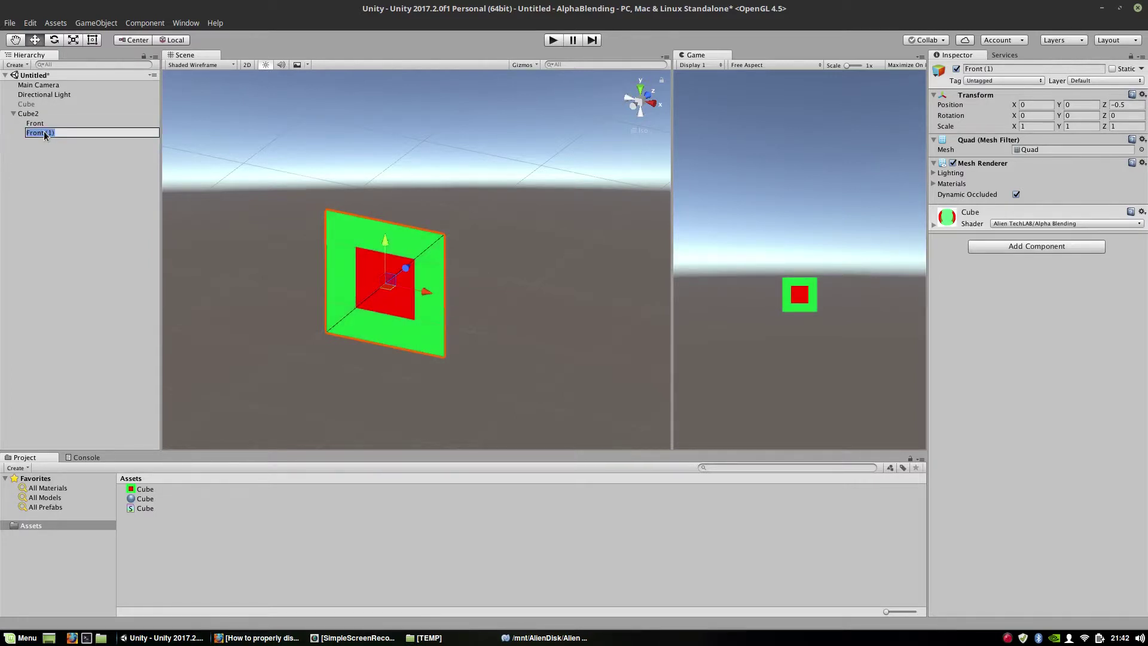
{"action": "type", "text": "Back"}
{"action": "key", "text": "Return"}
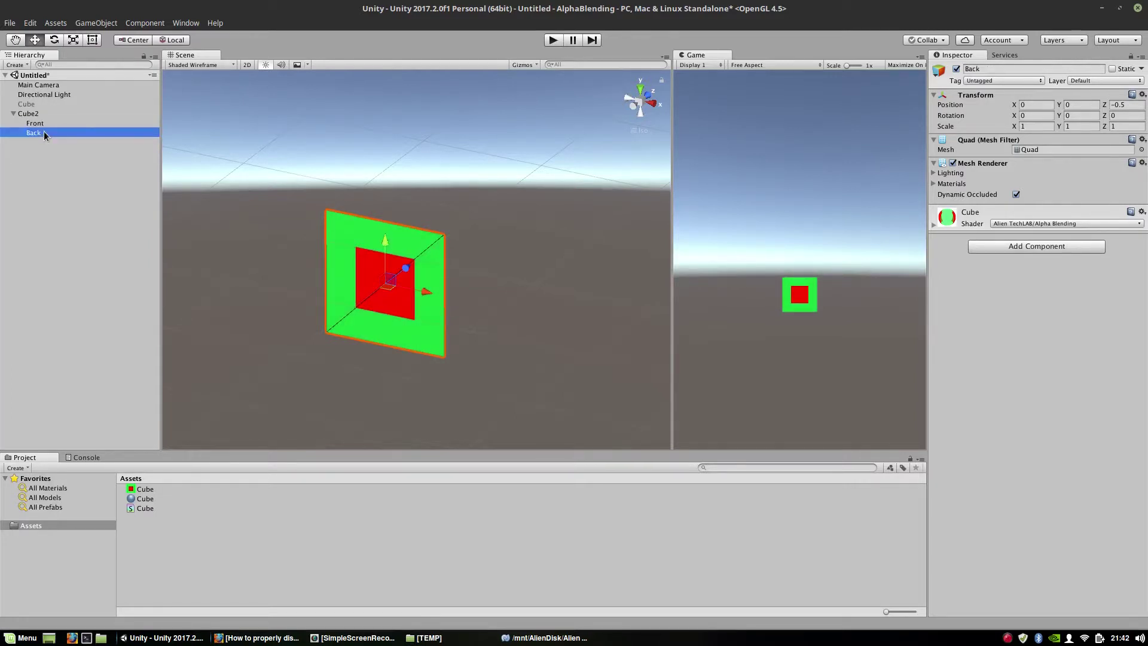
{"action": "left_click", "coordinate": [1118, 105]}
{"action": "key", "text": "BackSpace"}
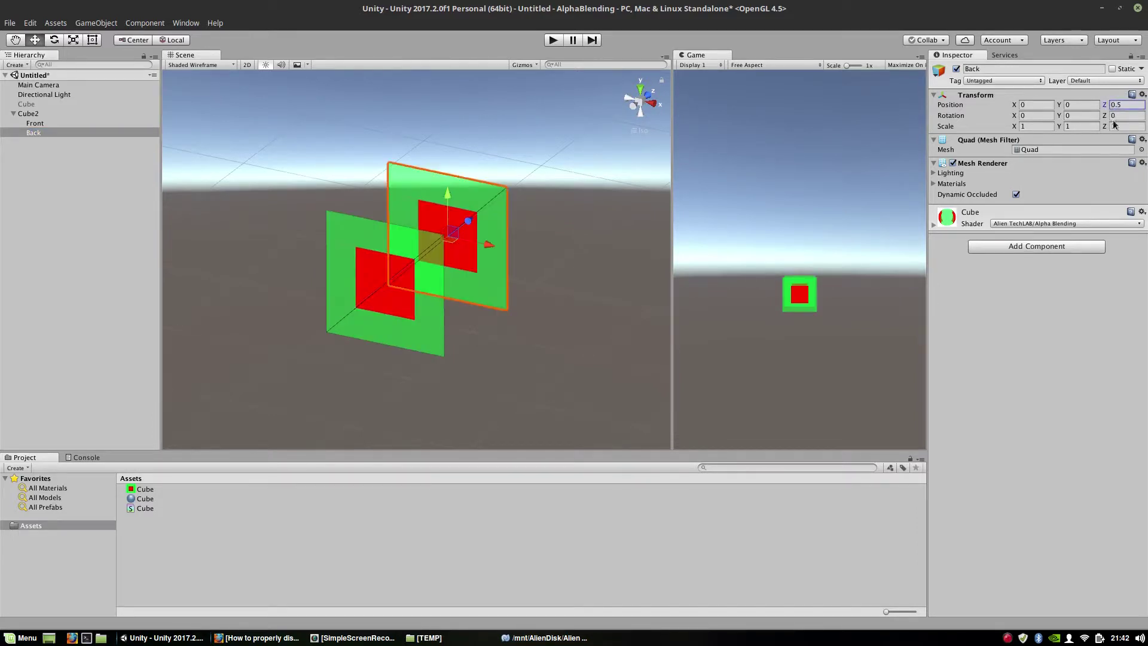
{"action": "left_click", "coordinate": [1081, 116]}
{"action": "type", "text": "180"}
- Check the Front and Back quads from several angles, then duplicate the Back quad
{"action": "left_click_drag", "start_coordinate": [525, 254], "coordinate": [525, 339], "text": "alt"}
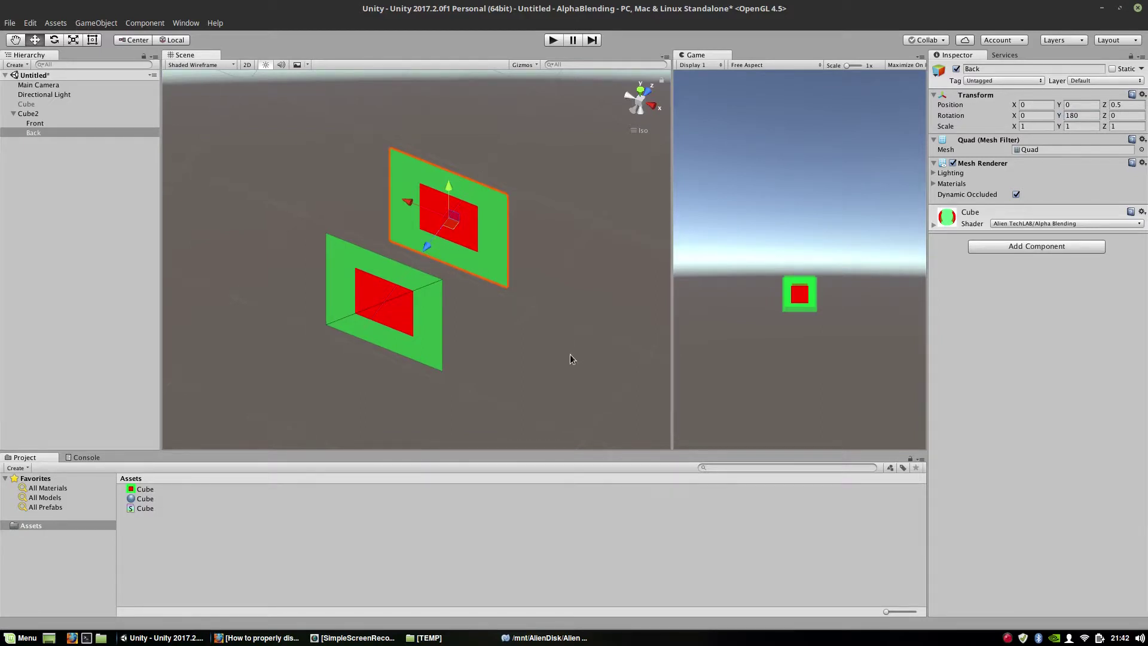
{"action": "left_click", "coordinate": [400, 331]}
{"action": "left_click_drag", "start_coordinate": [538, 322], "coordinate": [418, 277], "text": "alt"}
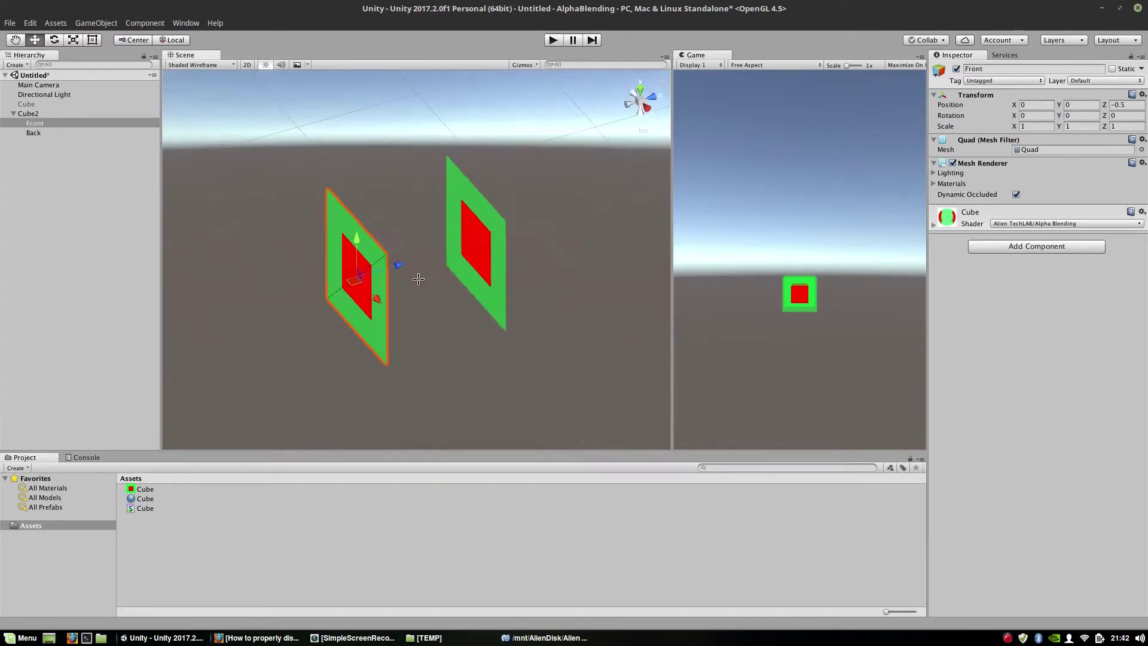
{"action": "left_click", "coordinate": [471, 259]}
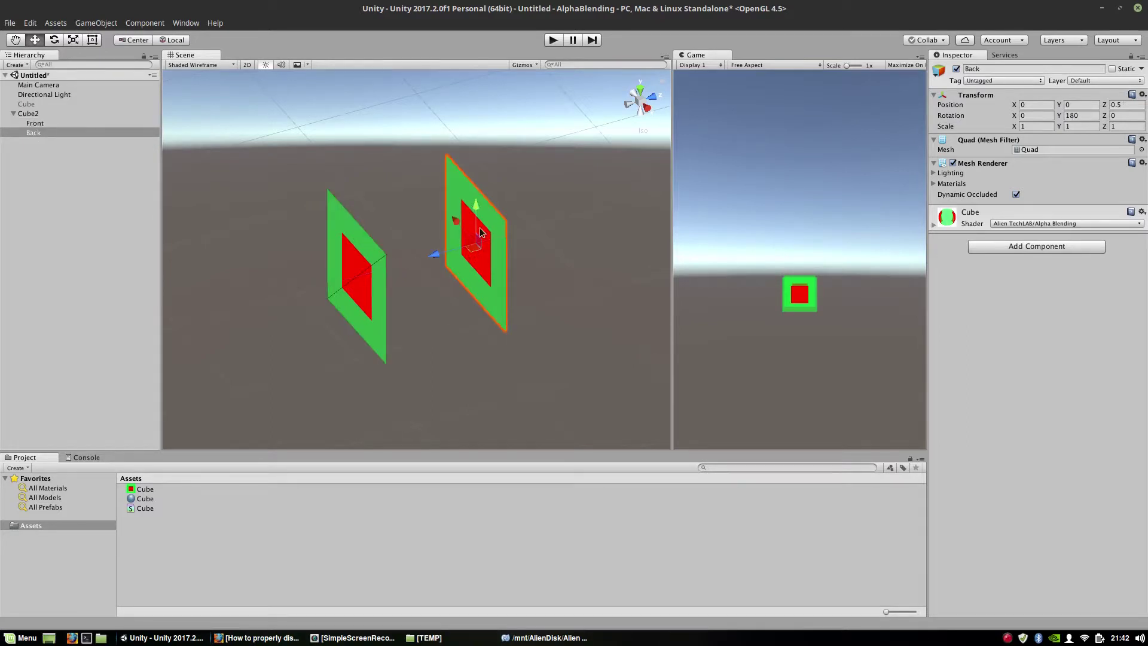
{"action": "left_click_drag", "start_coordinate": [451, 336], "coordinate": [484, 368], "text": "alt"}
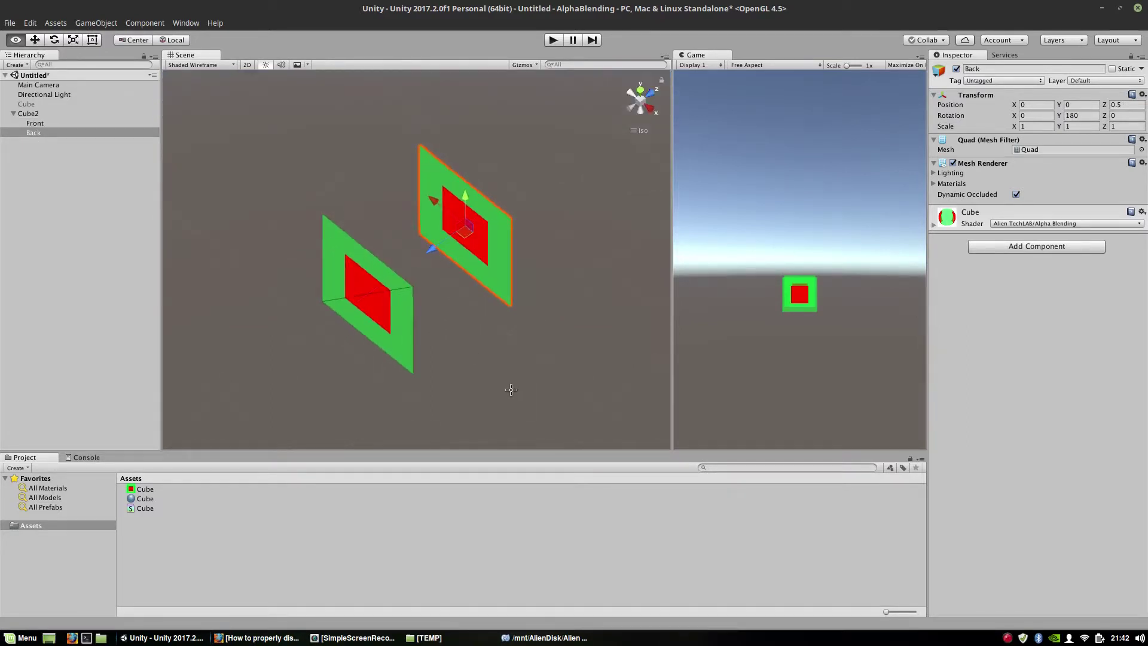
{"action": "left_click", "coordinate": [371, 295]}
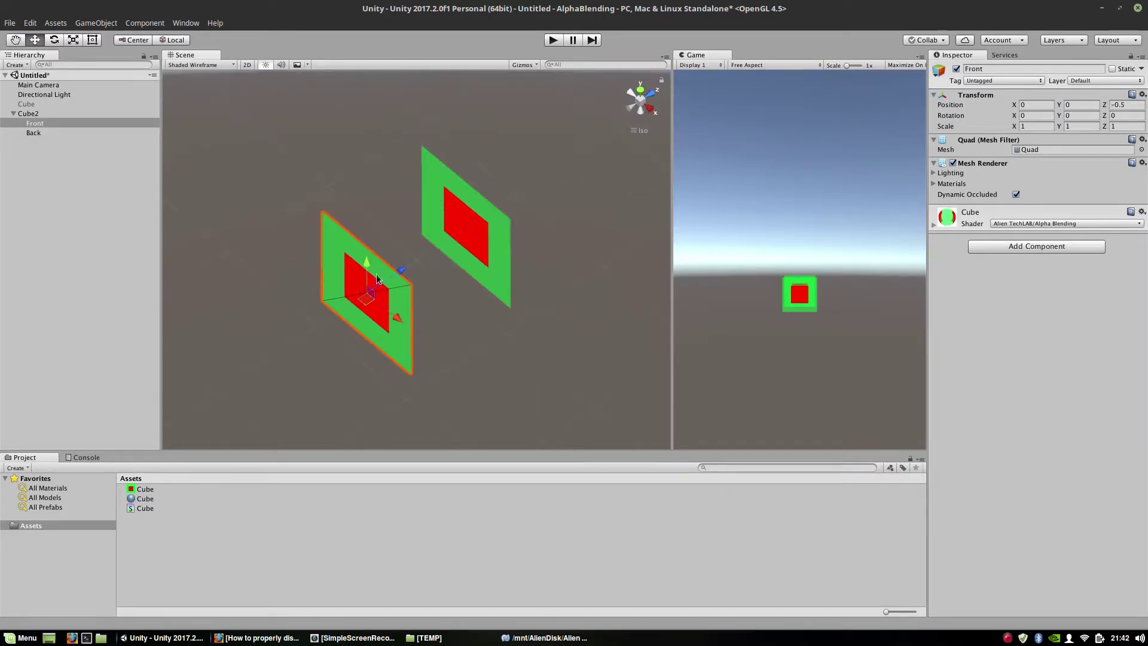
{"action": "left_click", "coordinate": [47, 135]}
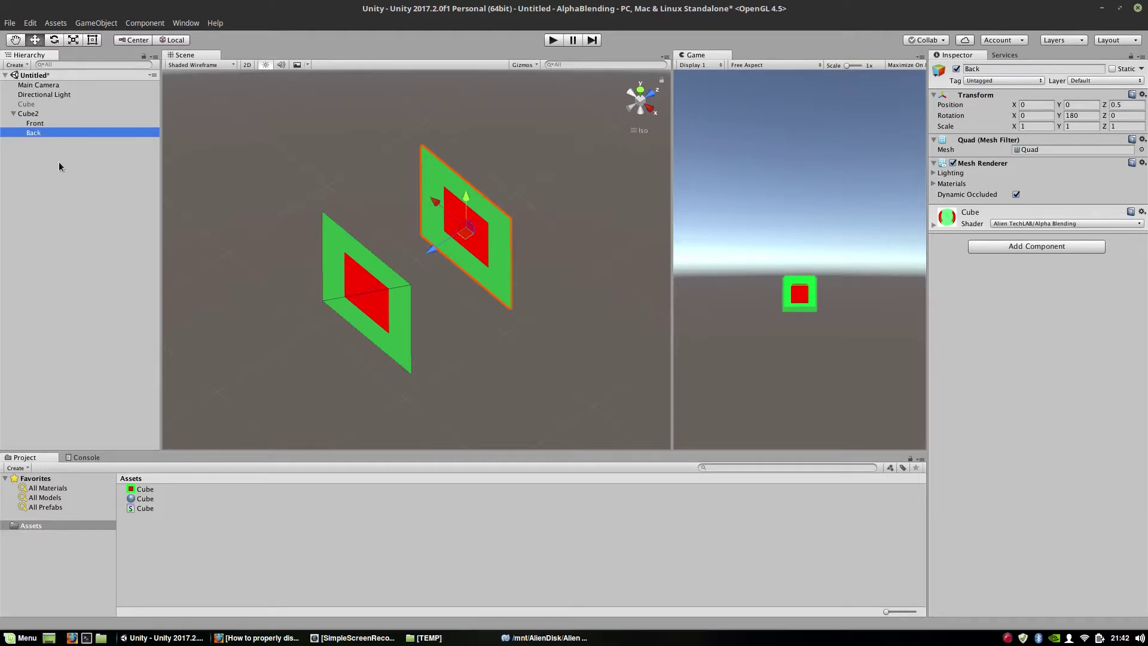
{"action": "key", "text": "ctrl+d"}
- Rename the copy to Right and set Position Z 0, X 0.5 with Rotation Y -90
{"action": "left_click", "coordinate": [41, 144]}
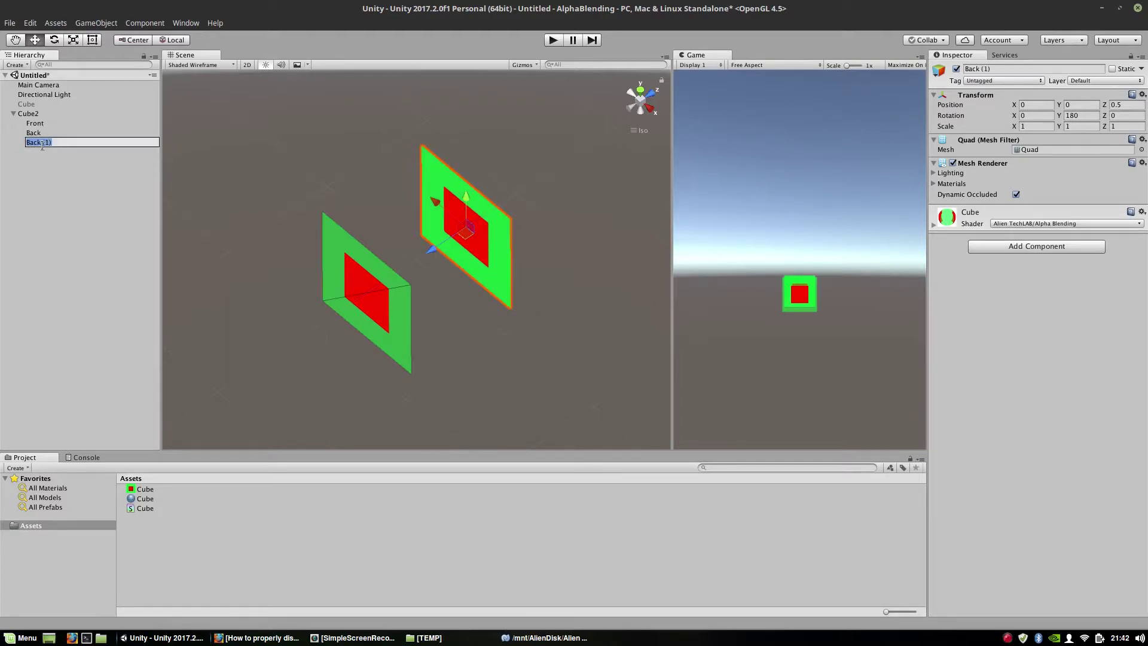
{"action": "type", "text": "Right"}
{"action": "key", "text": "Return"}
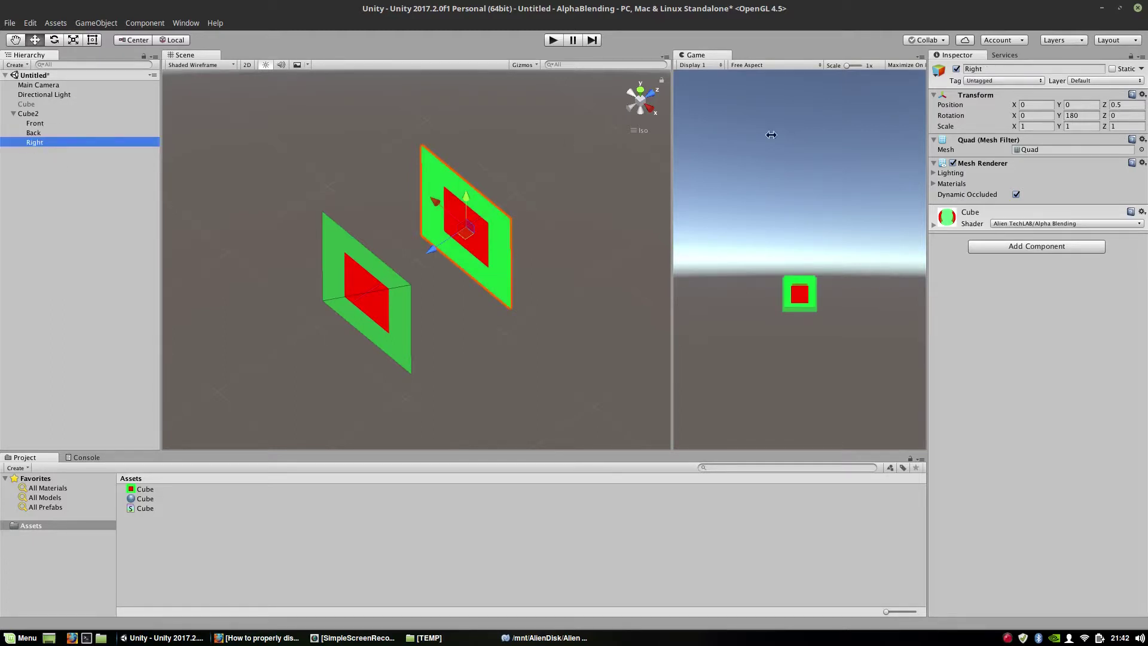
{"action": "left_click", "coordinate": [1133, 105]}
{"action": "type", "text": "0"}
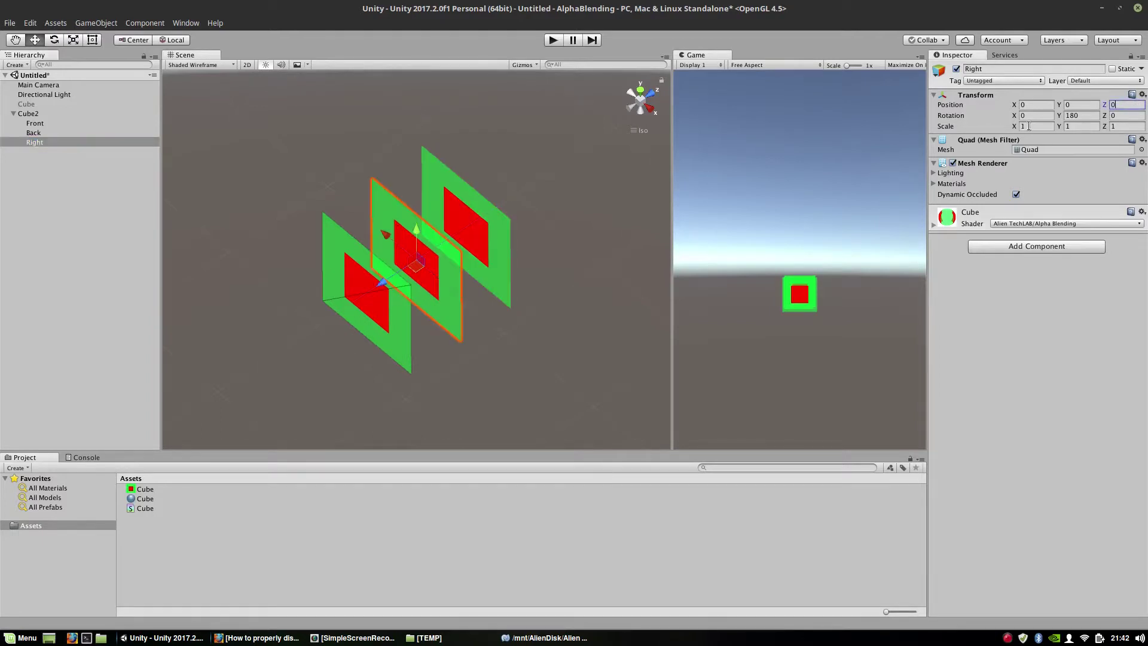
{"action": "left_click", "coordinate": [1073, 115]}
{"action": "type", "text": "0"}
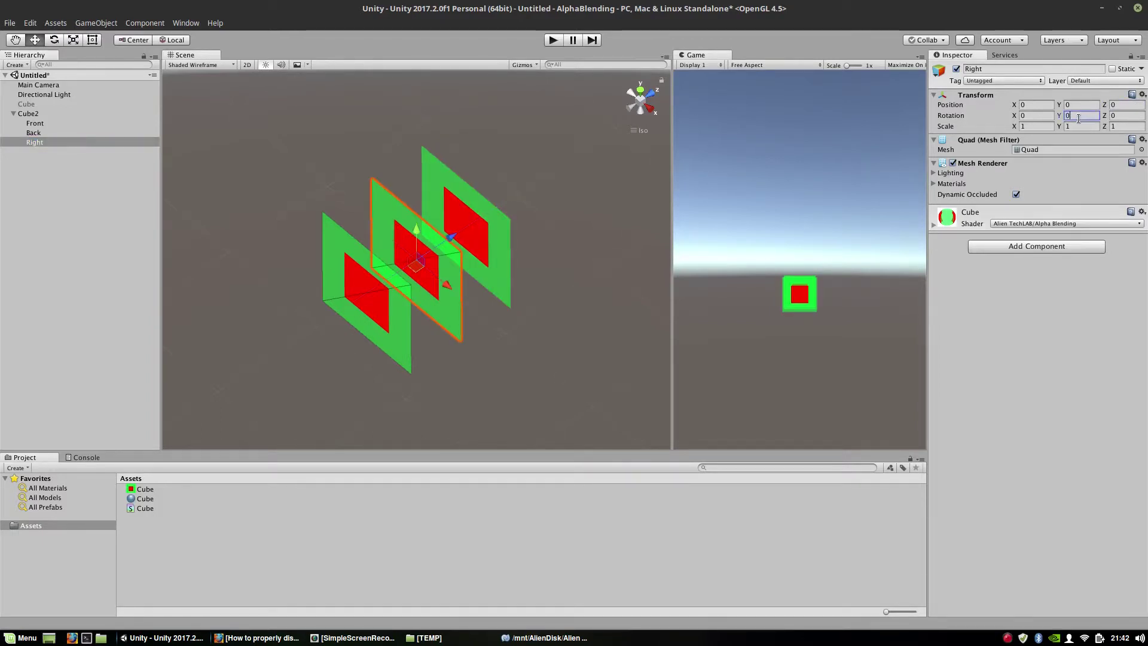
{"action": "left_click", "coordinate": [54, 40]}
{"action": "left_click_drag", "start_coordinate": [403, 297], "coordinate": [466, 299]}
{"action": "left_click", "coordinate": [35, 40]}
{"action": "left_click", "coordinate": [1090, 115]}
{"action": "type", "text": "-"}
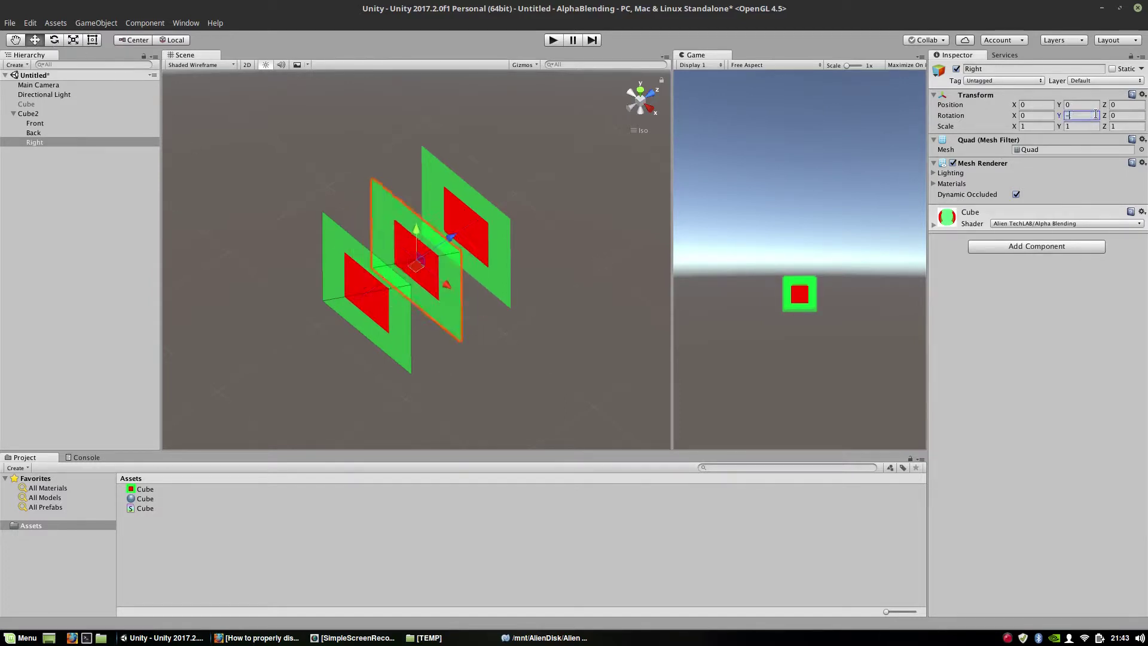
{"action": "type", "text": "90"}
{"action": "left_click", "coordinate": [1039, 106]}
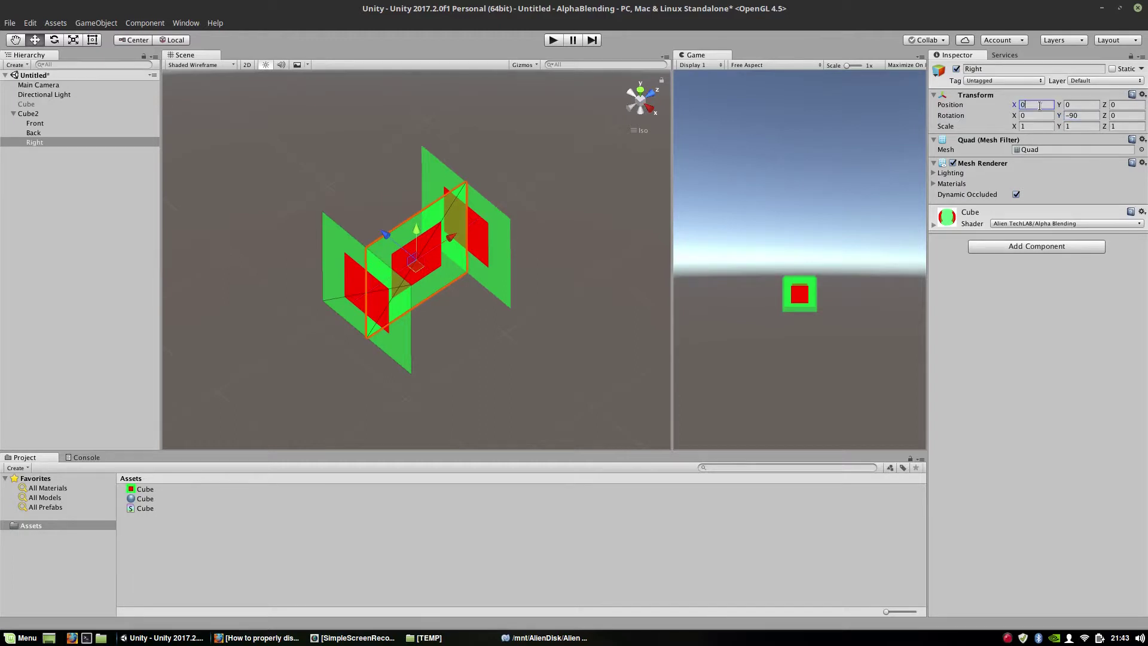
{"action": "type", "text": "0.5"}
- Duplicate Right as a Left quad at Position X -0.5 with Rotation Y 90
{"action": "left_click", "coordinate": [39, 144]}
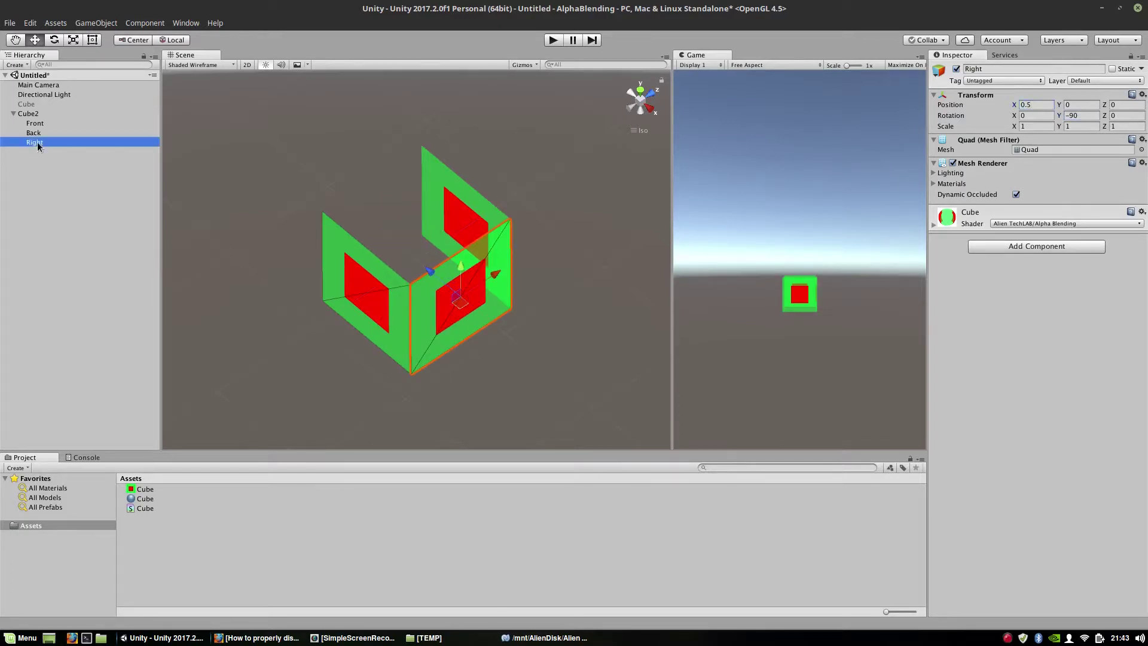
{"action": "key", "text": "ctrl+d"}
{"action": "left_click", "coordinate": [40, 153]}
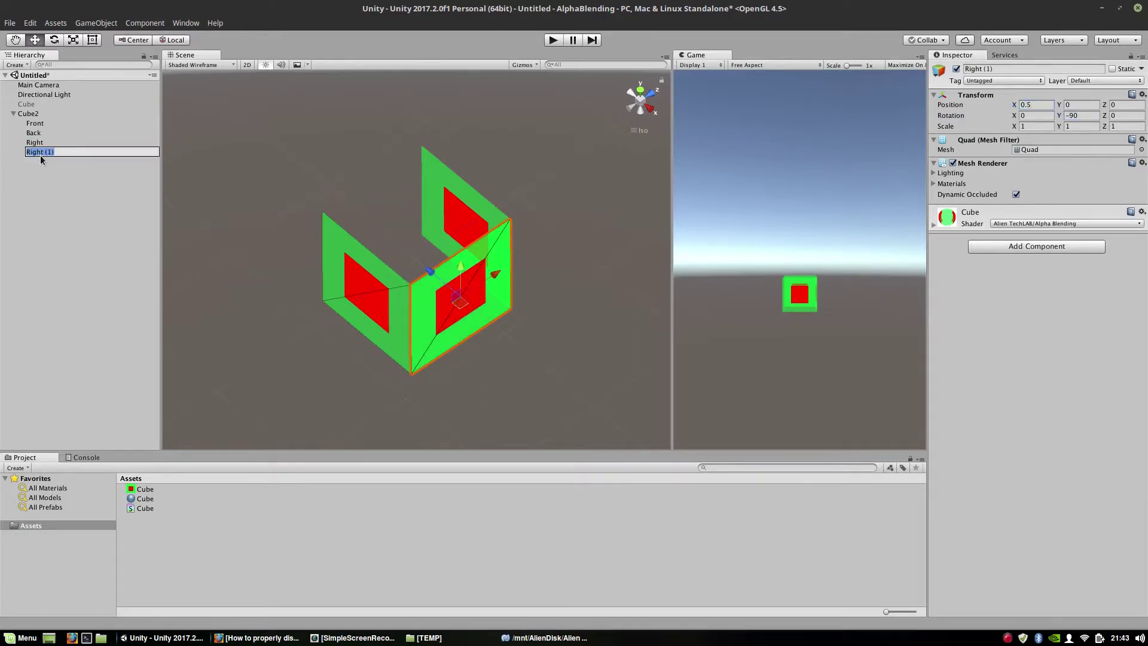
{"action": "type", "text": "Left"}
{"action": "key", "text": "Return"}
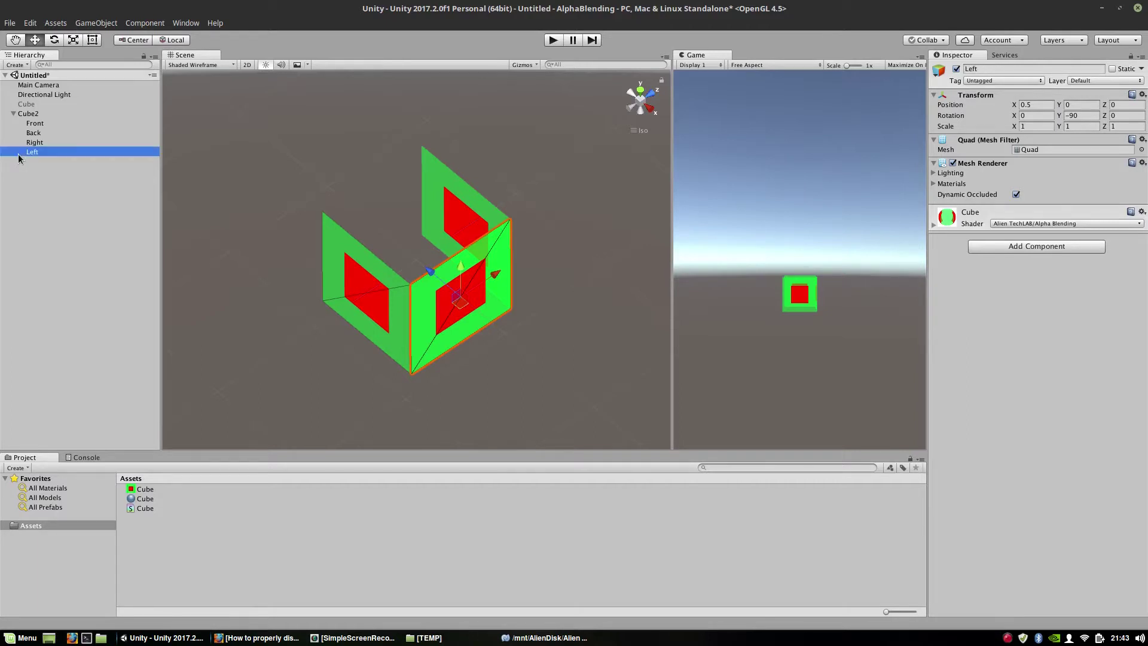
{"action": "left_click", "coordinate": [1031, 104]}
{"action": "type", "text": "-0.5"}
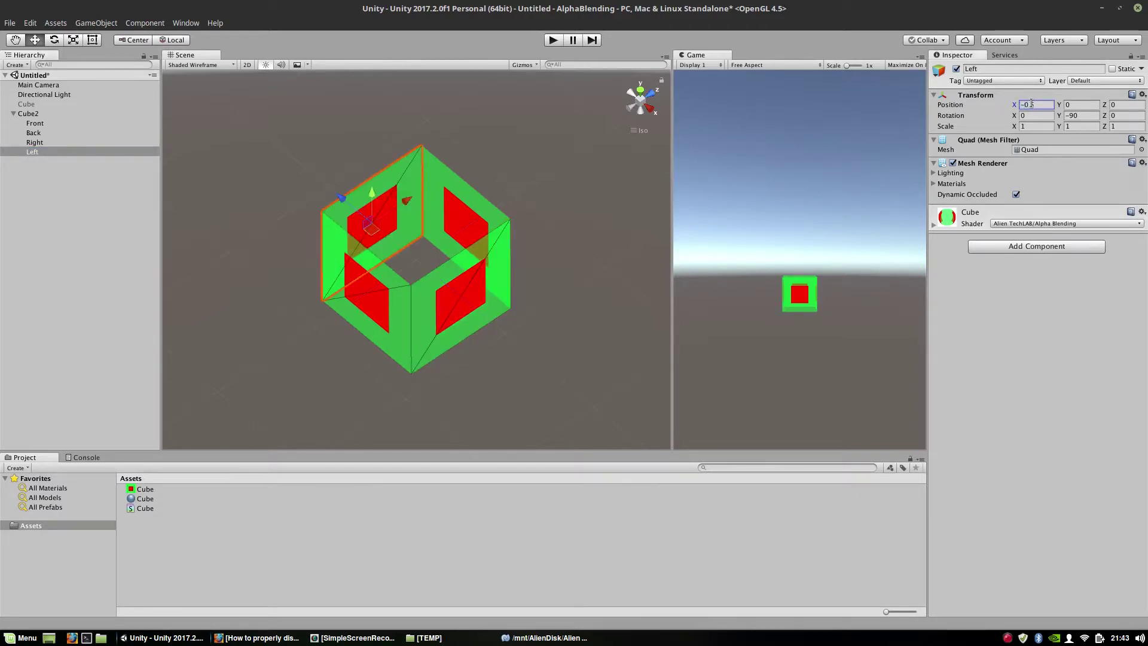
{"action": "left_click", "coordinate": [1067, 116]}
{"action": "key", "text": "Delete"}
{"action": "left_click_drag", "start_coordinate": [634, 419], "coordinate": [587, 346], "text": "alt"}
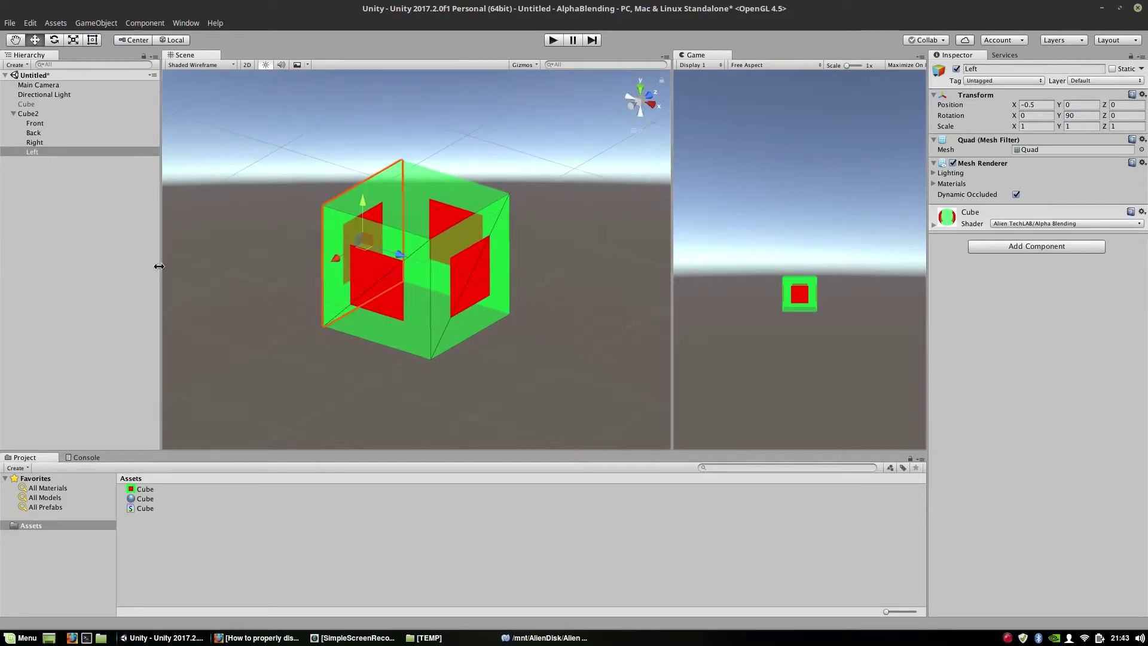
- Duplicate Left as an Up quad, reset it, and set Rotation X 90 and Position Y 0.5
{"action": "left_click", "coordinate": [56, 152]}
{"action": "key", "text": "ctrl+d"}
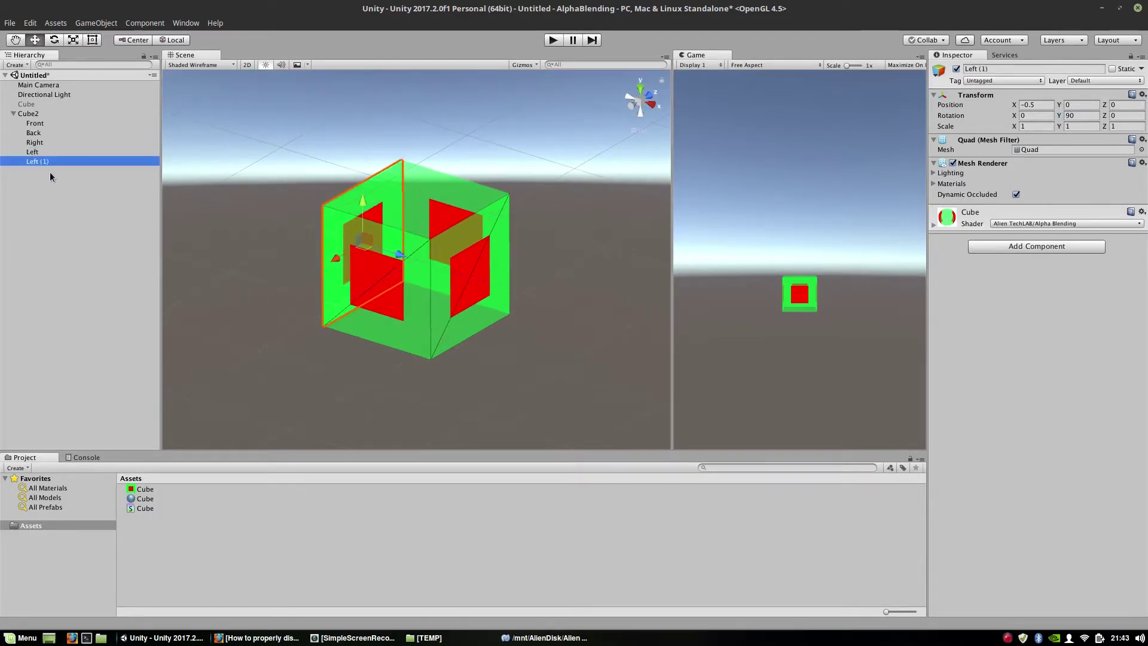
{"action": "left_click", "coordinate": [45, 160]}
{"action": "type", "text": "Up"}
{"action": "key", "text": "Return"}
{"action": "left_click", "coordinate": [1142, 94]}
{"action": "left_click", "coordinate": [1118, 107]}
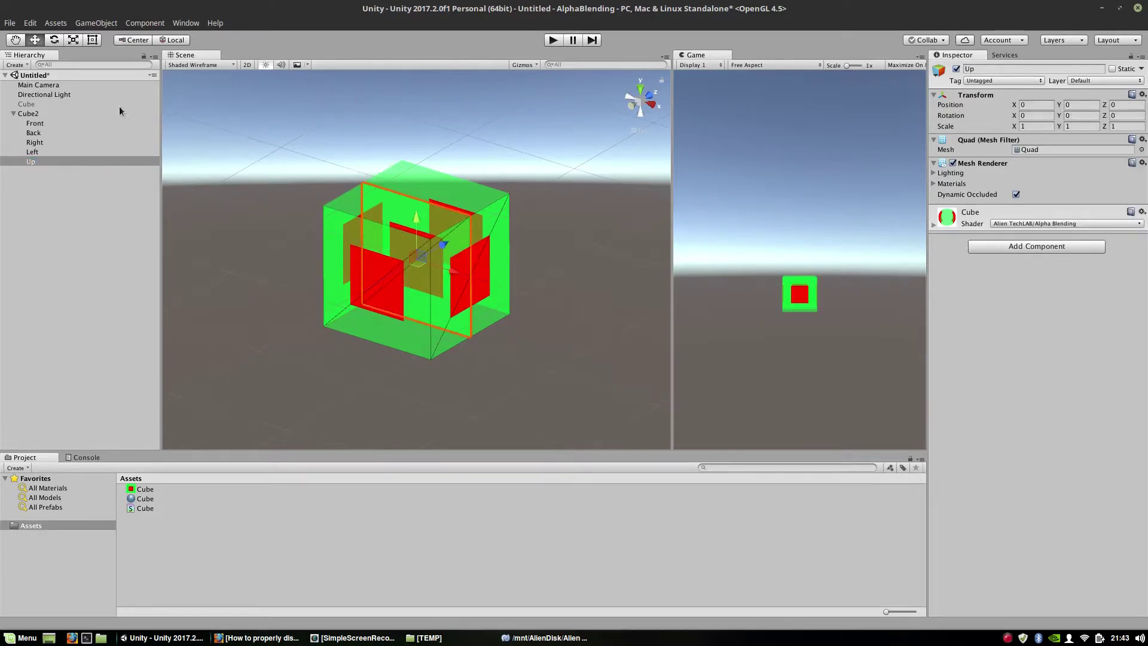
{"action": "left_click", "coordinate": [54, 40]}
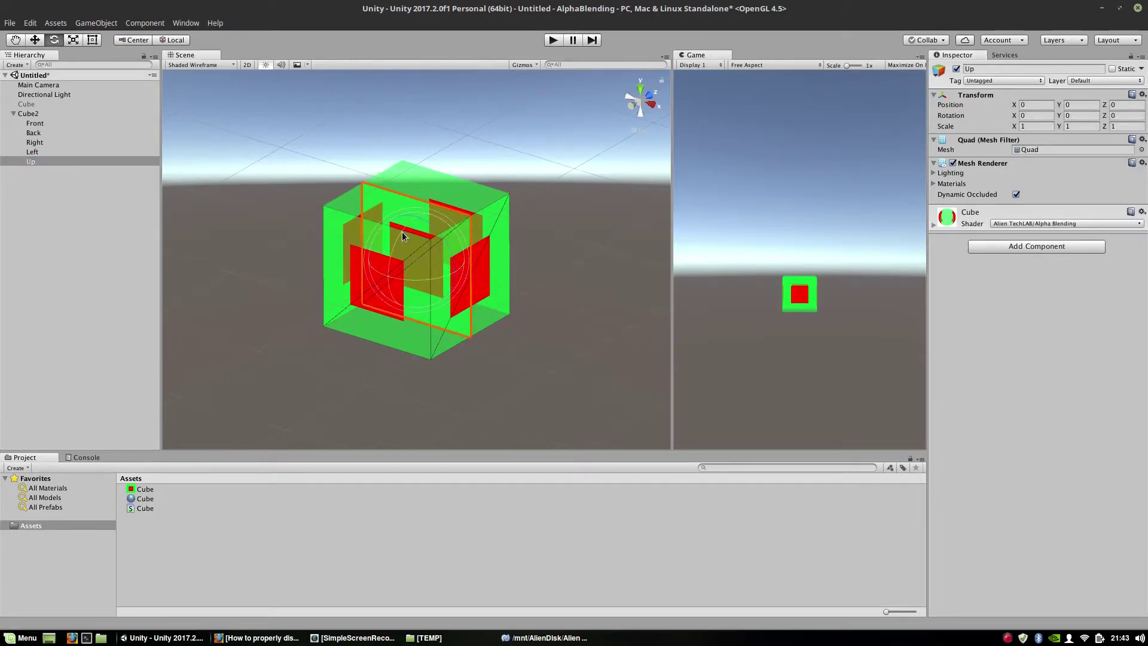
{"action": "left_click_drag", "start_coordinate": [404, 230], "coordinate": [429, 207]}
{"action": "left_click", "coordinate": [1042, 116]}
{"action": "type", "text": "90"}
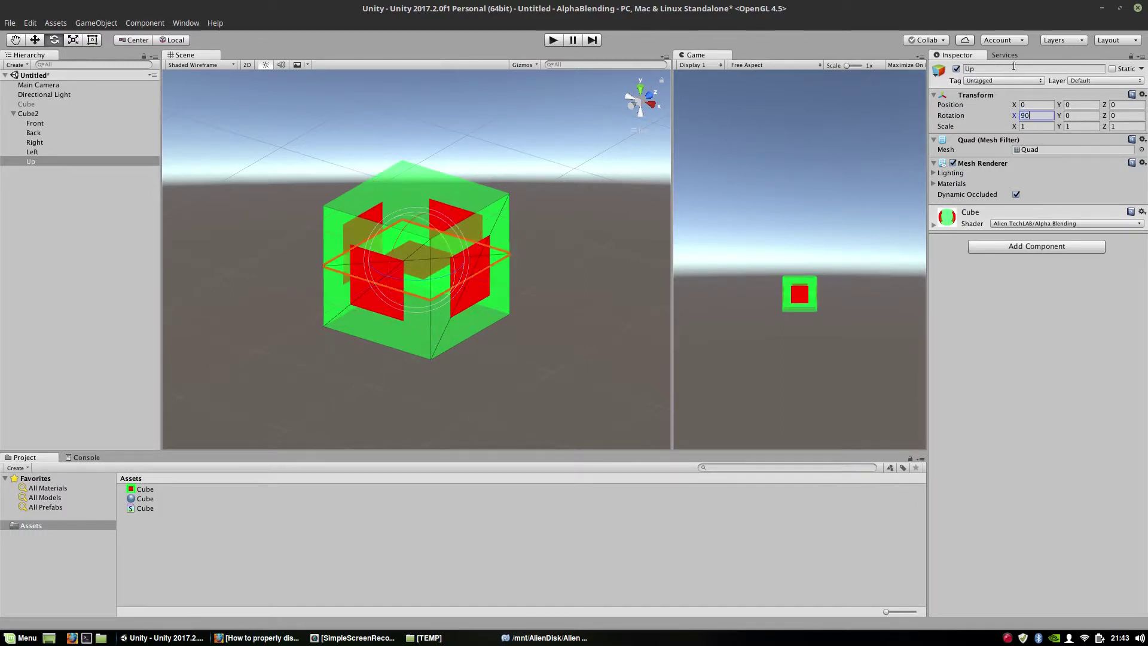
{"action": "left_click", "coordinate": [35, 39]}
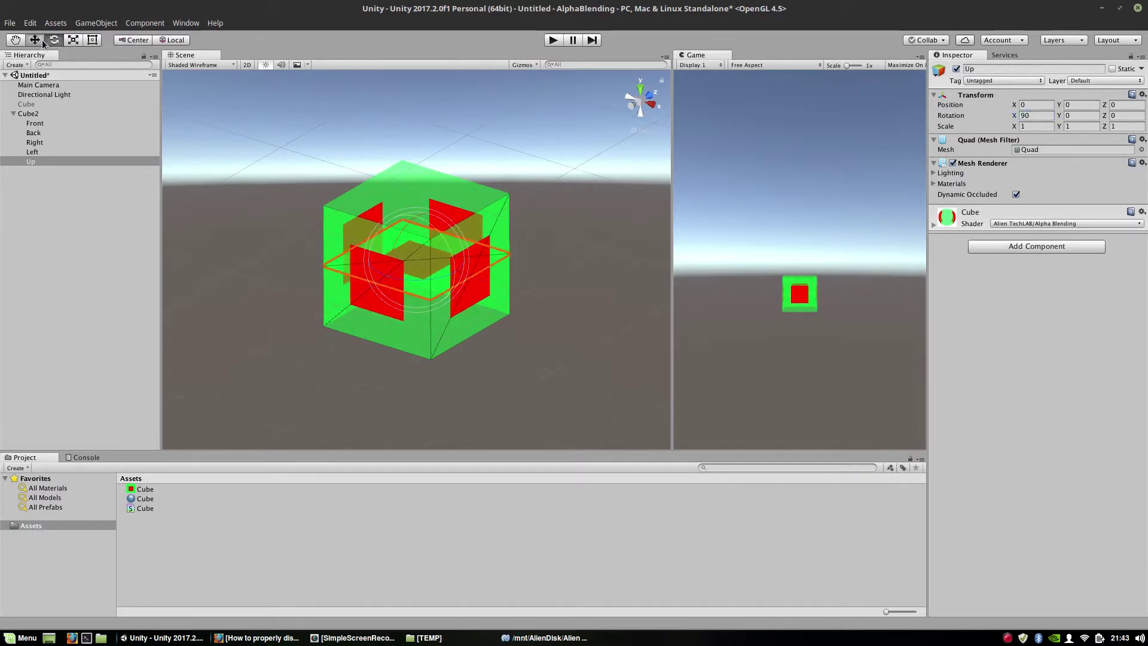
{"action": "left_click", "coordinate": [1084, 104]}
{"action": "type", "text": "0.5"}
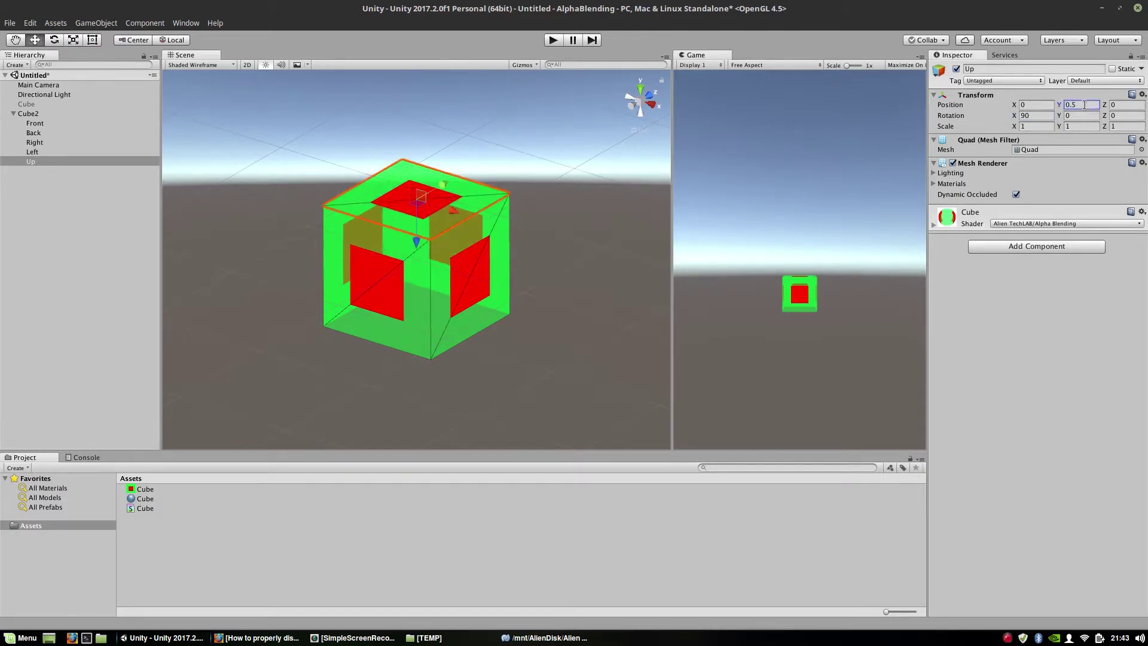
- Duplicate Up as a Down quad at Position Y -0.5 with Rotation X -90
{"action": "left_click", "coordinate": [48, 160]}
{"action": "key", "text": "ctrl+d"}
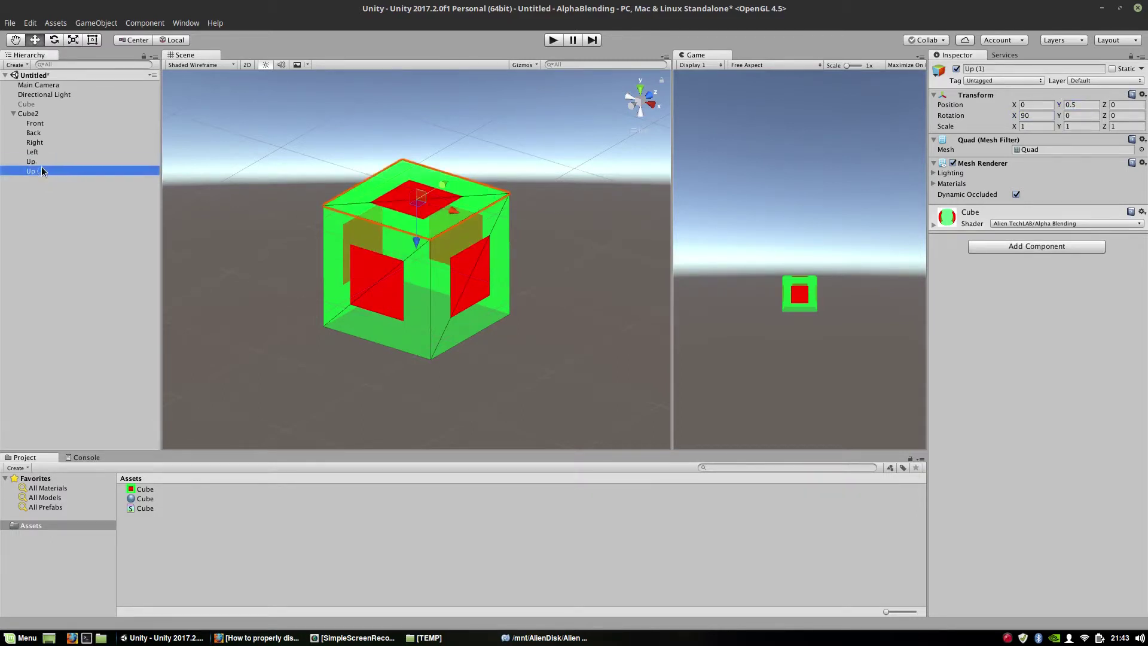
{"action": "left_click", "coordinate": [67, 171]}
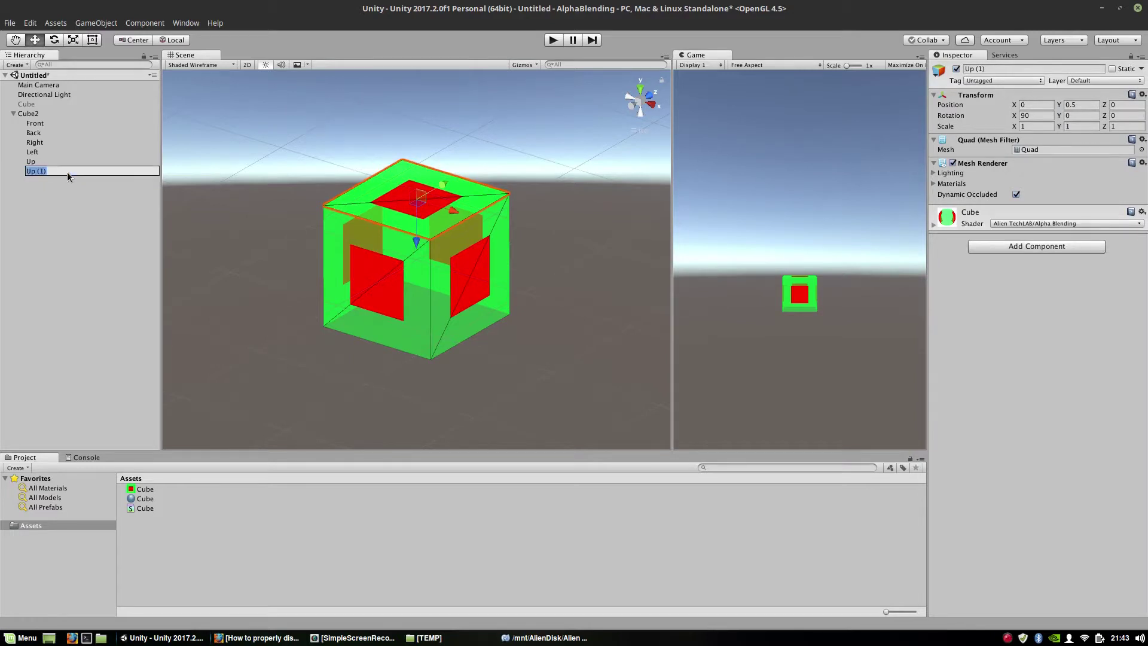
{"action": "type", "text": "Down"}
{"action": "key", "text": "Return"}
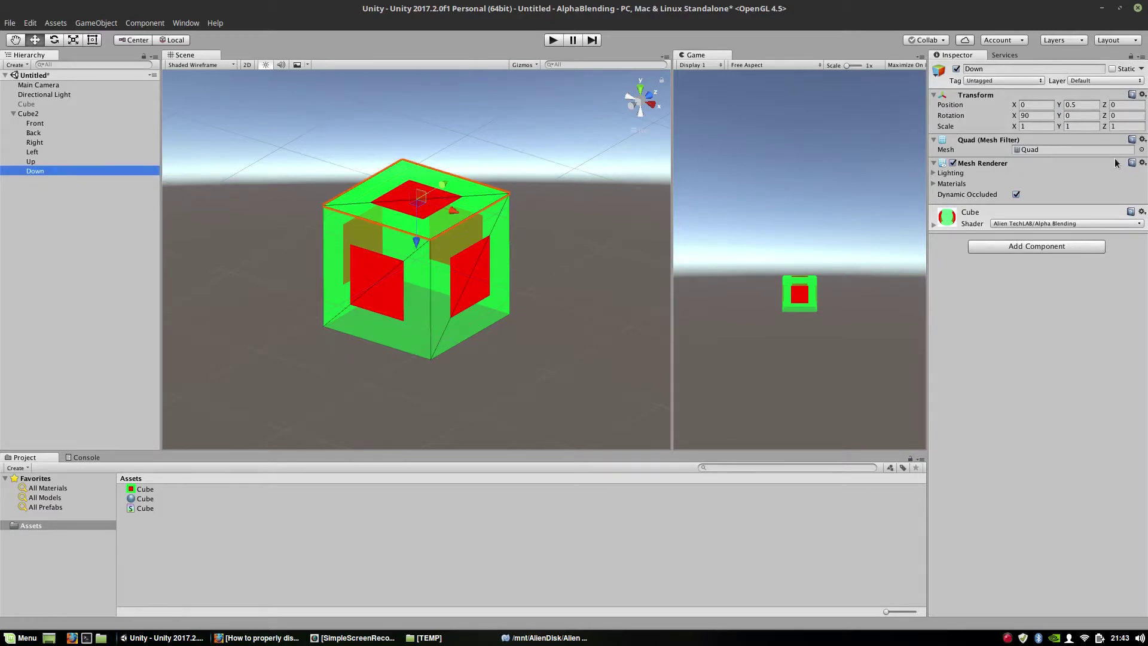
{"action": "left_click", "coordinate": [1066, 105]}
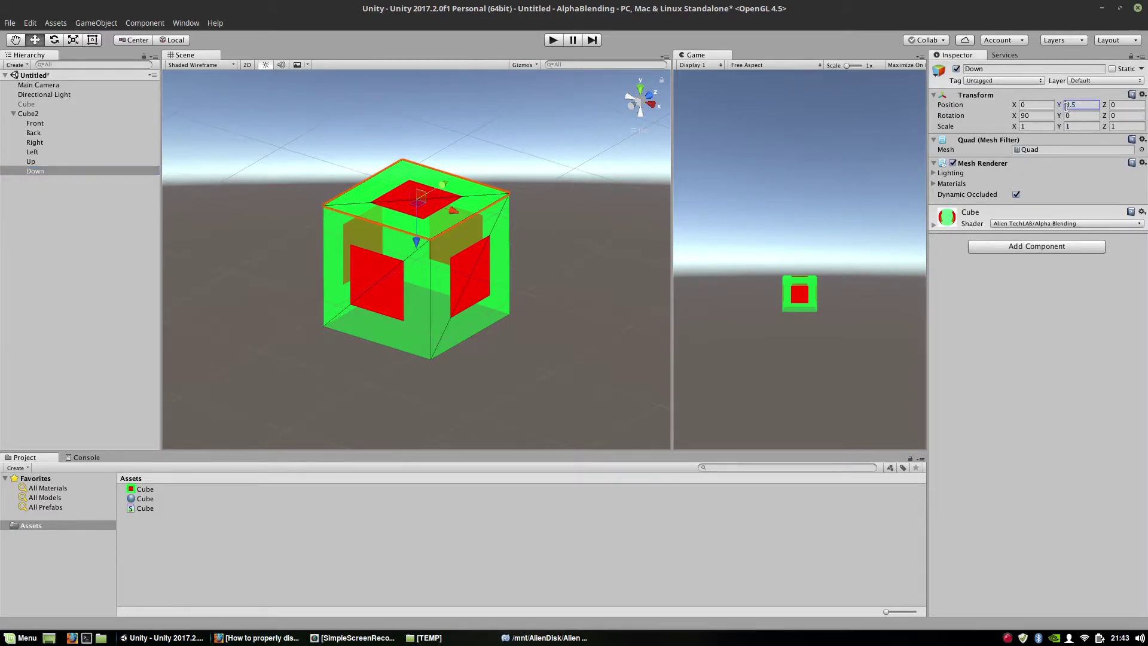
{"action": "type", "text": "-"}
{"action": "left_click", "coordinate": [1024, 116]}
{"action": "key", "text": "Home"}
{"action": "type", "text": "-"}
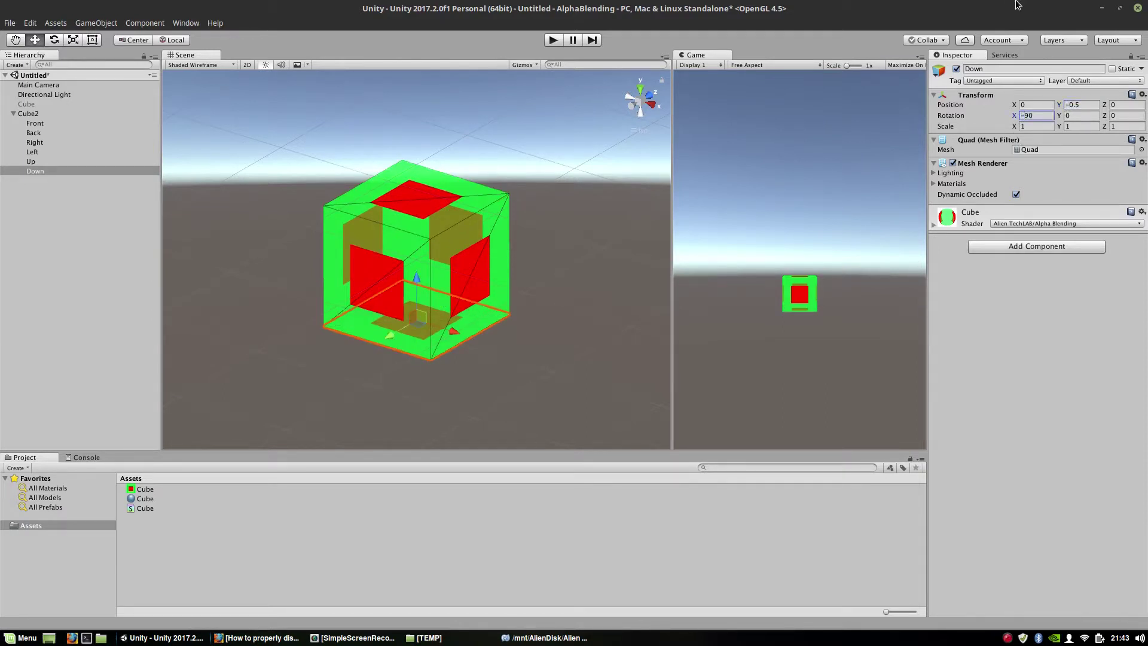
- Collapse and deselect Cube2, set the Scene draw mode to Shaded, and zoom out to view from below
{"action": "left_click", "coordinate": [12, 114]}
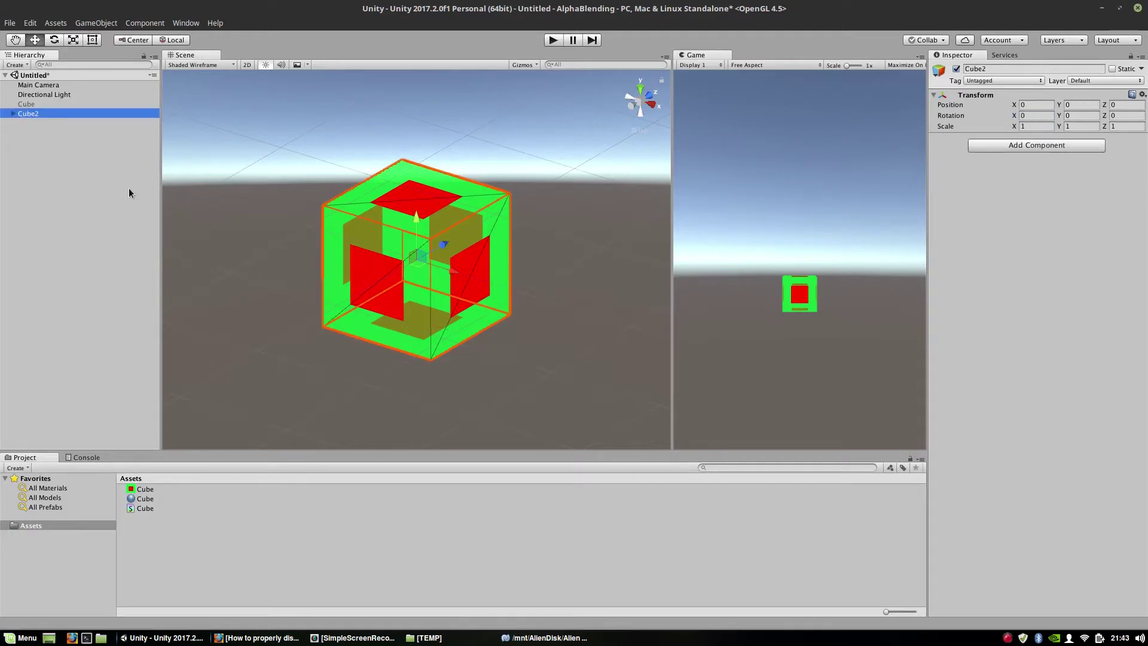
{"action": "left_click", "coordinate": [57, 165]}
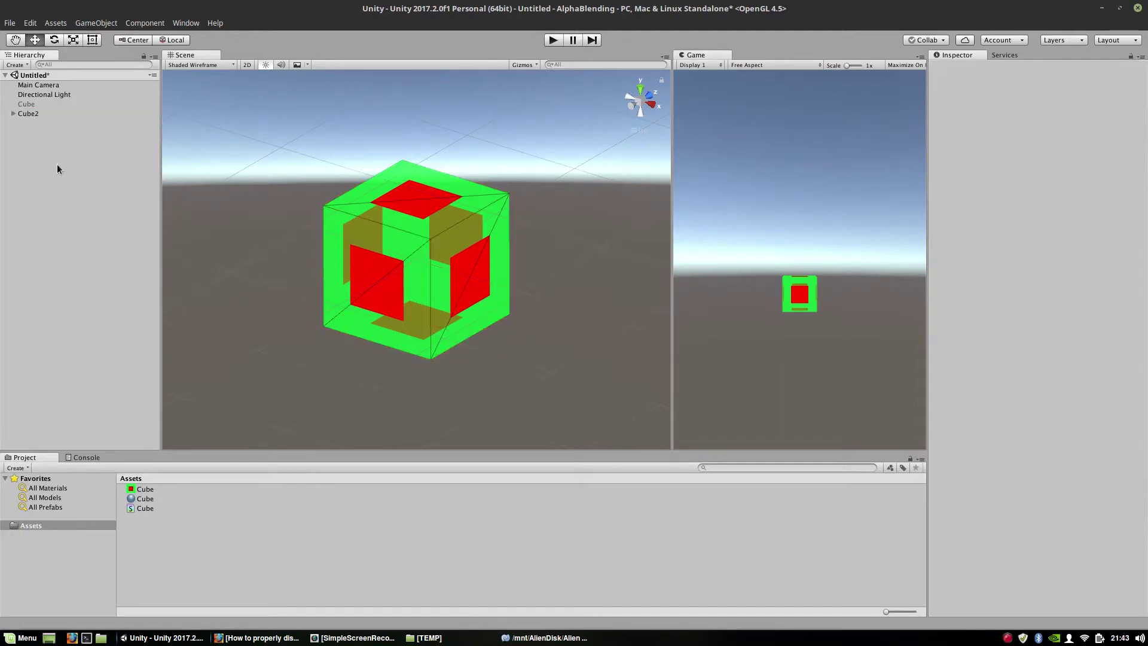
{"action": "left_click", "coordinate": [173, 64]}
{"action": "left_click", "coordinate": [190, 84]}
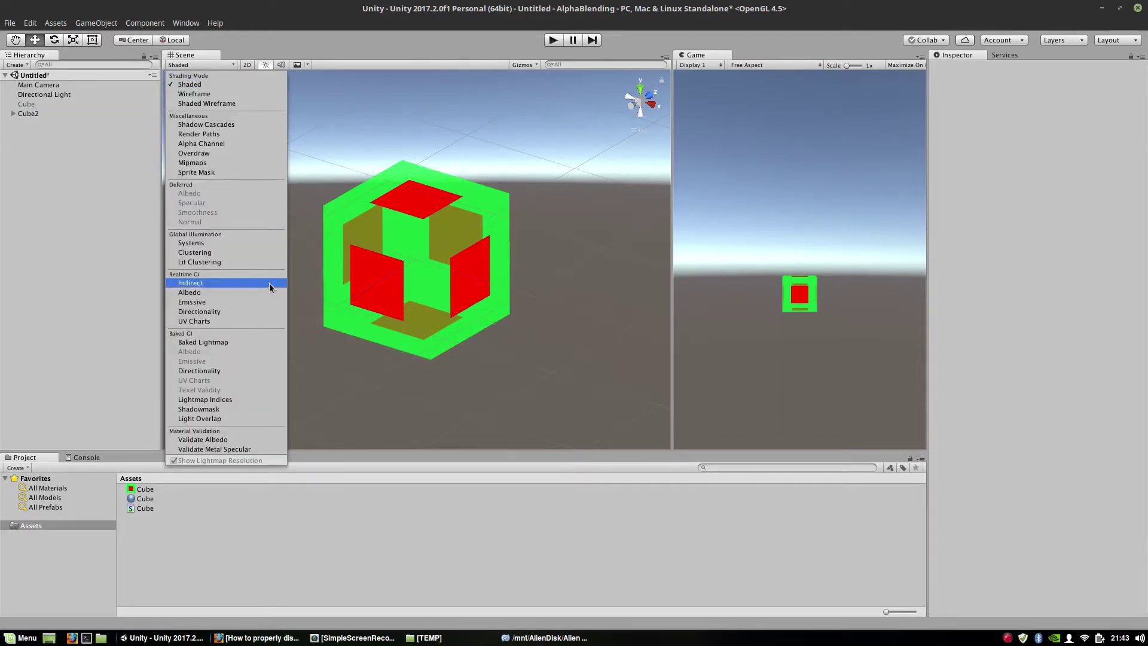
{"action": "left_click", "coordinate": [482, 411]}
{"action": "scroll", "coordinate": [555, 360], "scroll_direction": "down", "scroll_amount": 3}
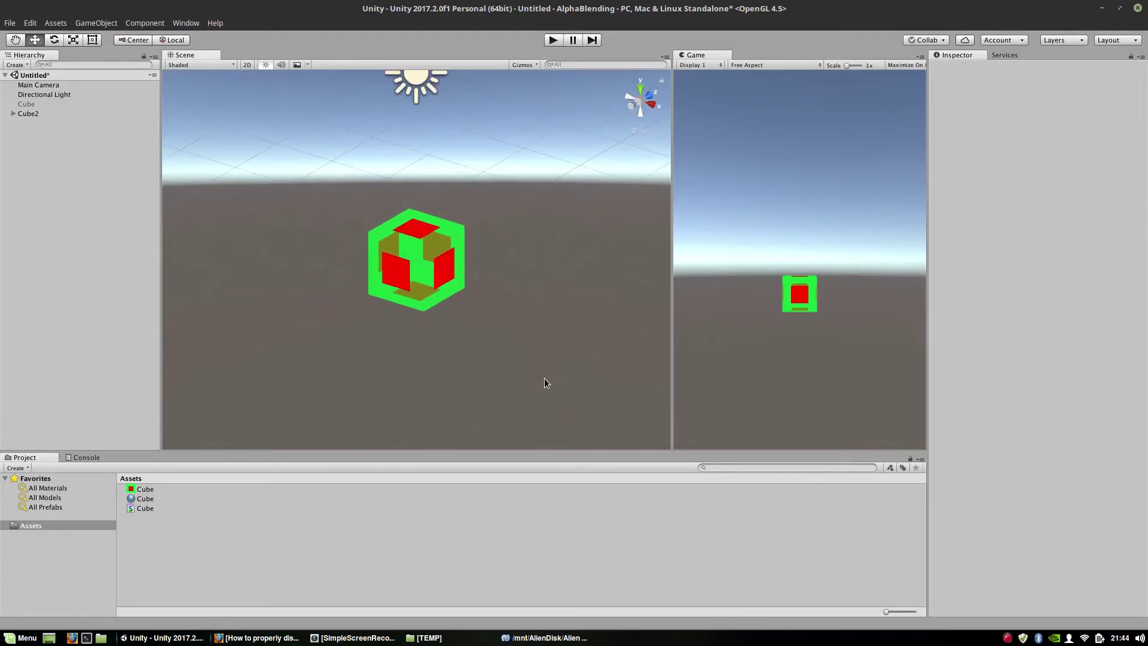
{"action": "left_click_drag", "start_coordinate": [544, 378], "coordinate": [718, 530], "text": "alt"}
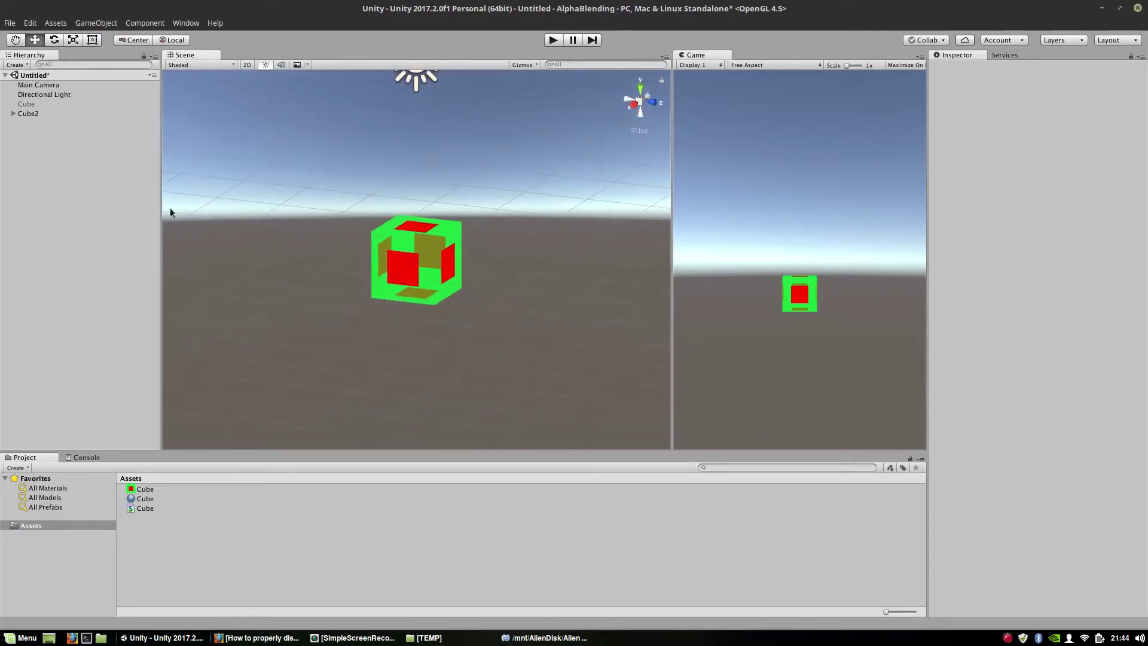
- Drag Cube2 along Z to about 1.74 beside the original Cube and view both from several angles
{"action": "left_click", "coordinate": [36, 101]}
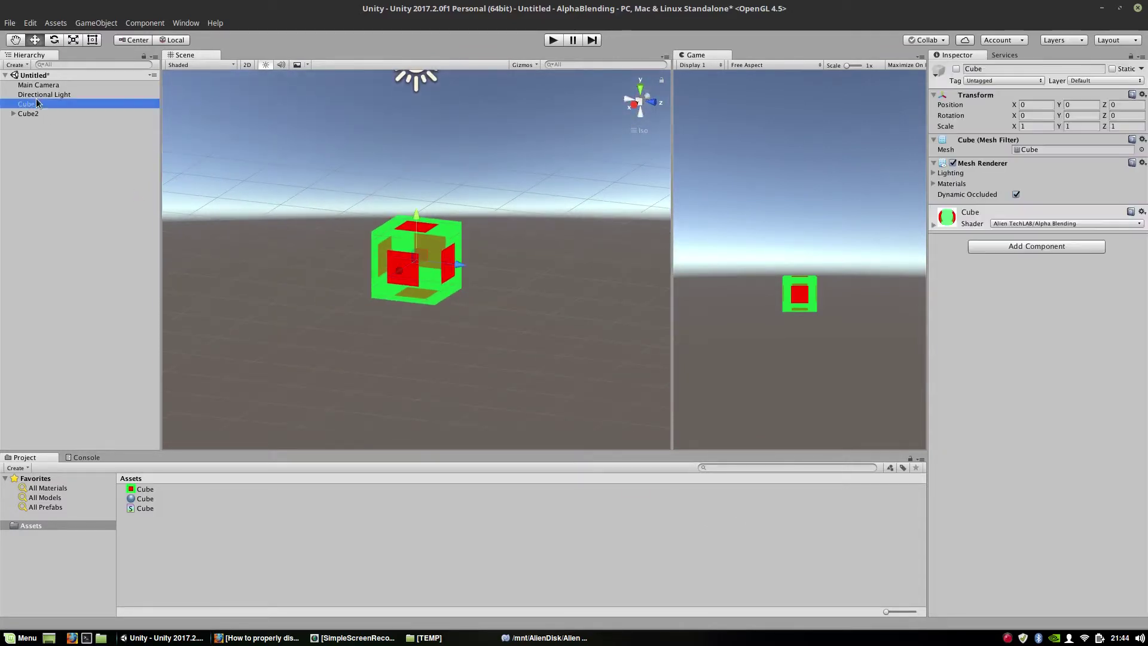
{"action": "left_click", "coordinate": [955, 75]}
{"action": "left_click", "coordinate": [78, 113]}
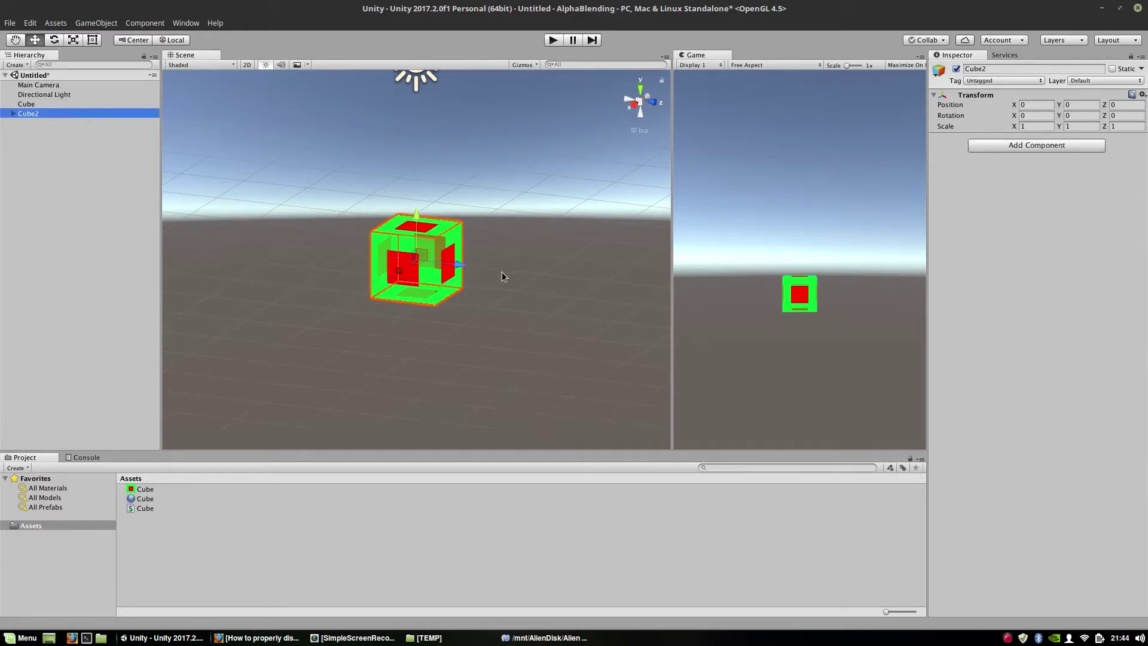
{"action": "left_click_drag", "start_coordinate": [463, 267], "coordinate": [568, 287]}
{"action": "left_click", "coordinate": [30, 217]}
{"action": "left_click_drag", "start_coordinate": [497, 422], "coordinate": [515, 399], "text": "alt"}
{"action": "left_click_drag", "start_coordinate": [645, 246], "coordinate": [615, 292], "text": "alt"}
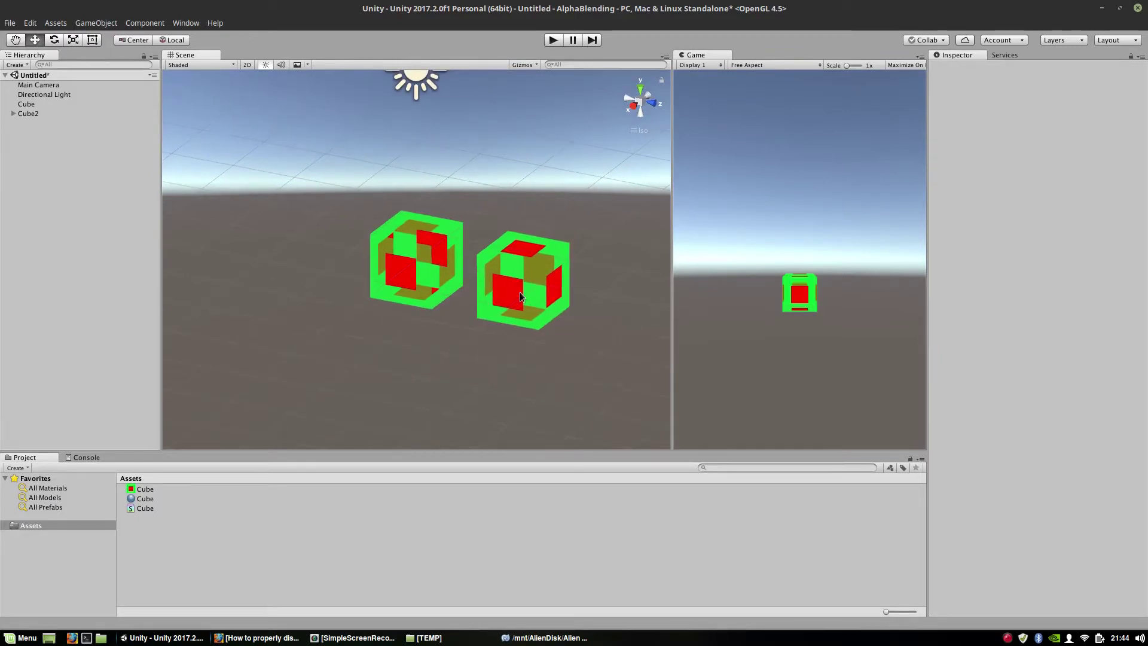
{"action": "left_click_drag", "start_coordinate": [519, 292], "coordinate": [569, 414], "text": "alt"}
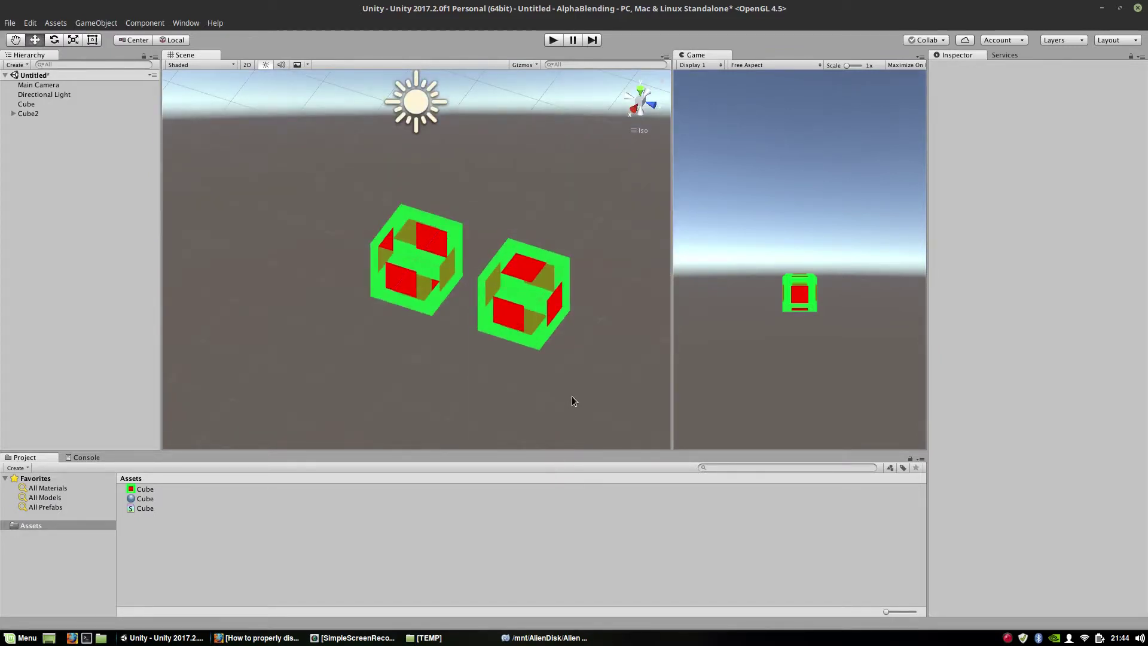
{"action": "middle_click_drag", "start_coordinate": [572, 400], "coordinate": [543, 375]}
{"action": "left_click_drag", "start_coordinate": [514, 338], "coordinate": [511, 247], "text": "alt"}
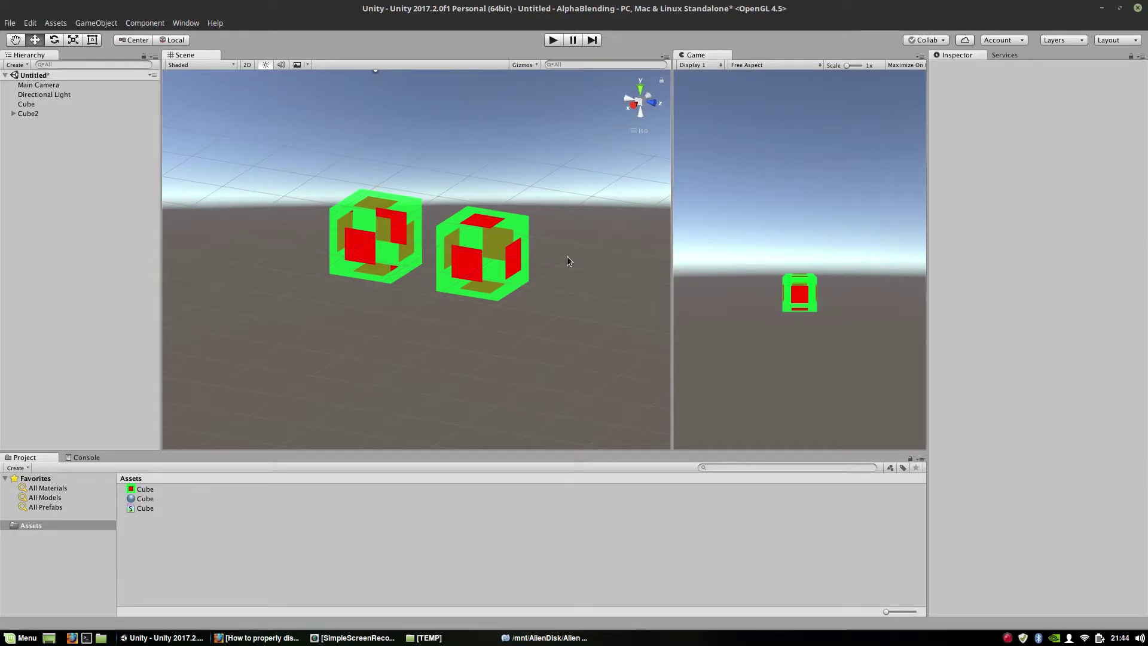
- Set Cube2 to Position Z 0 and slide it to X 1.84, checking the Main Camera preview
{"action": "scroll", "coordinate": [568, 261], "scroll_direction": "down", "scroll_amount": 2}
{"action": "scroll", "coordinate": [424, 374], "scroll_direction": "down", "scroll_amount": 5}
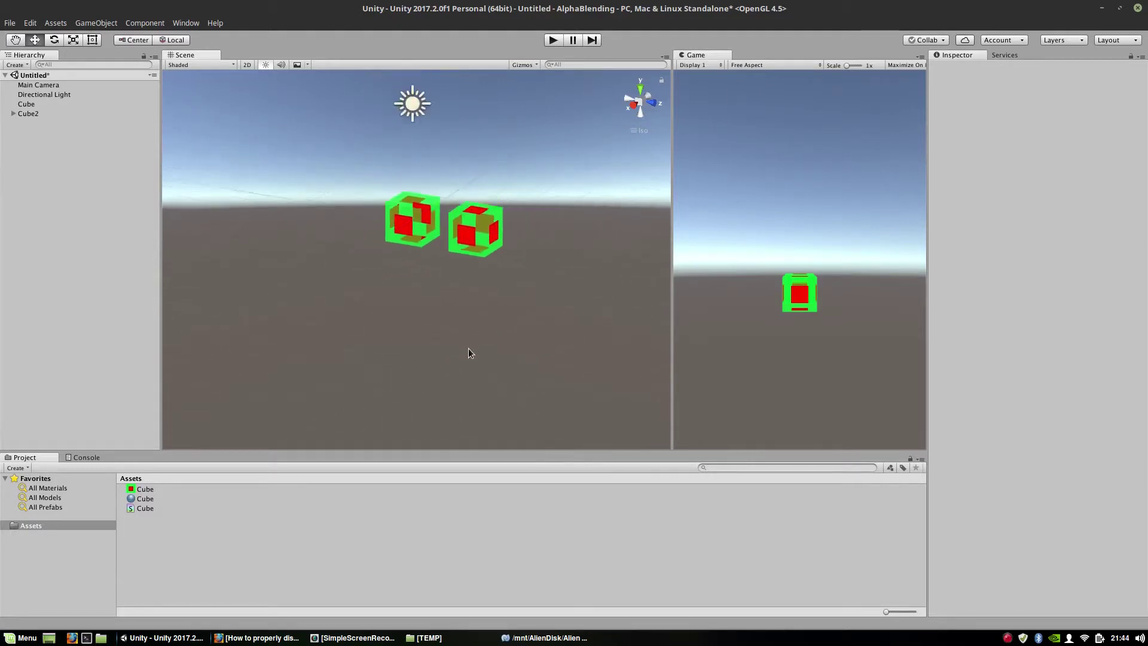
{"action": "left_click", "coordinate": [191, 176]}
{"action": "left_click_drag", "start_coordinate": [302, 256], "coordinate": [439, 261], "text": "alt"}
{"action": "left_click", "coordinate": [69, 114]}
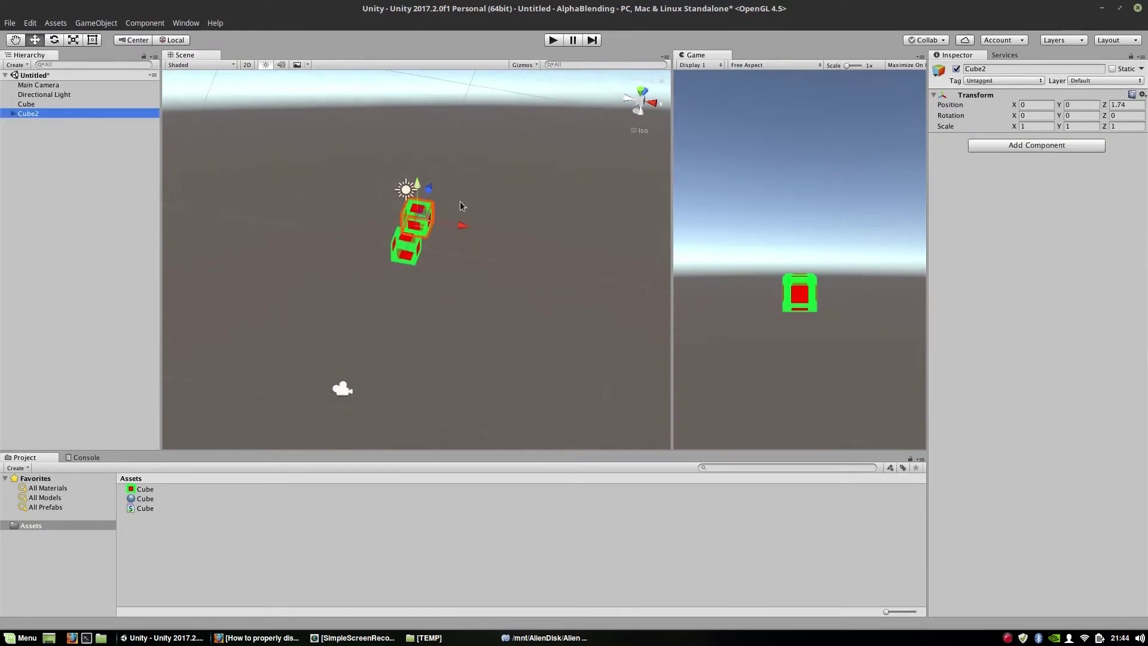
{"action": "left_click", "coordinate": [1130, 104]}
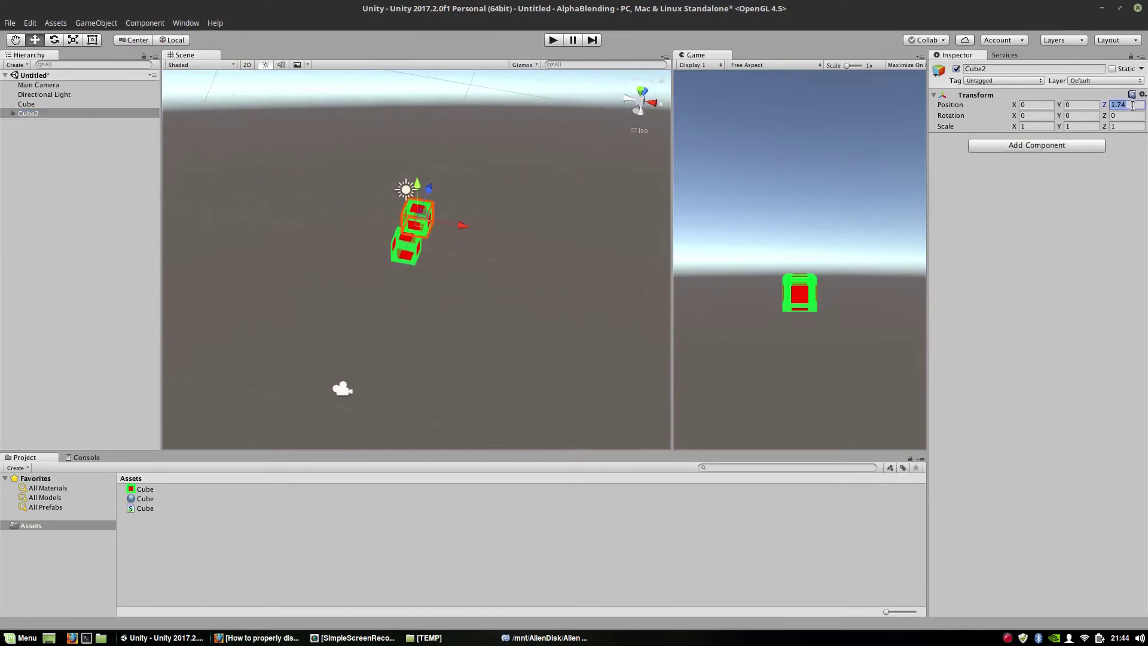
{"action": "type", "text": "0"}
{"action": "left_click_drag", "start_coordinate": [450, 253], "coordinate": [507, 292]}
{"action": "left_click_drag", "start_coordinate": [472, 378], "coordinate": [198, 332], "text": "alt"}
{"action": "left_click", "coordinate": [266, 327]}
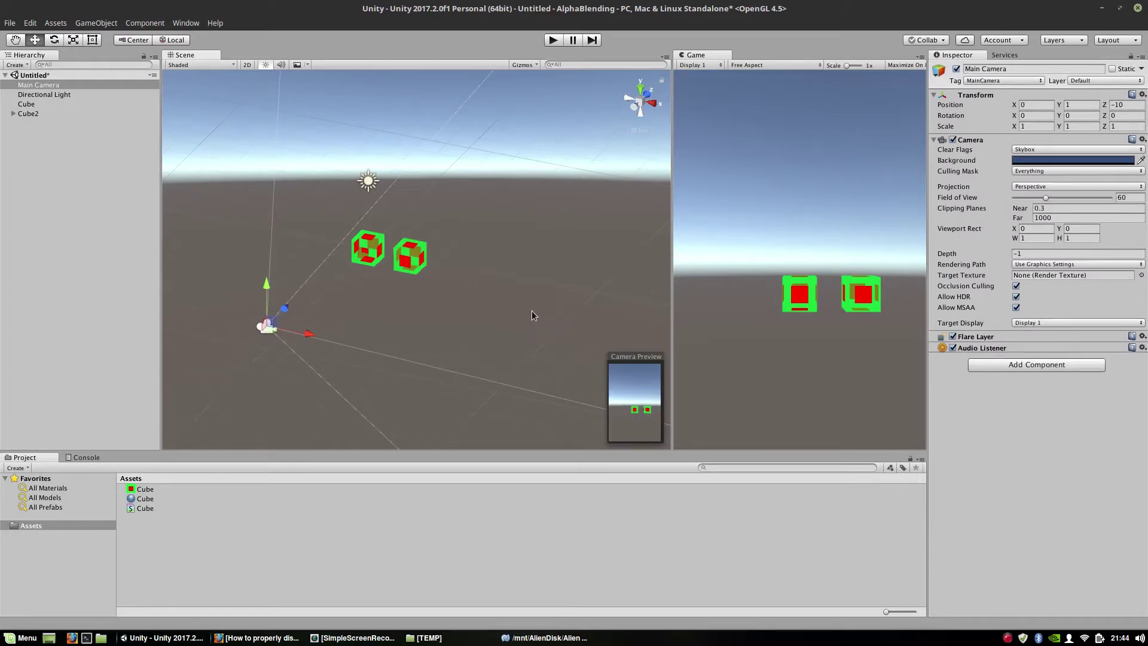
{"action": "scroll", "coordinate": [514, 311], "scroll_direction": "up", "scroll_amount": 3}
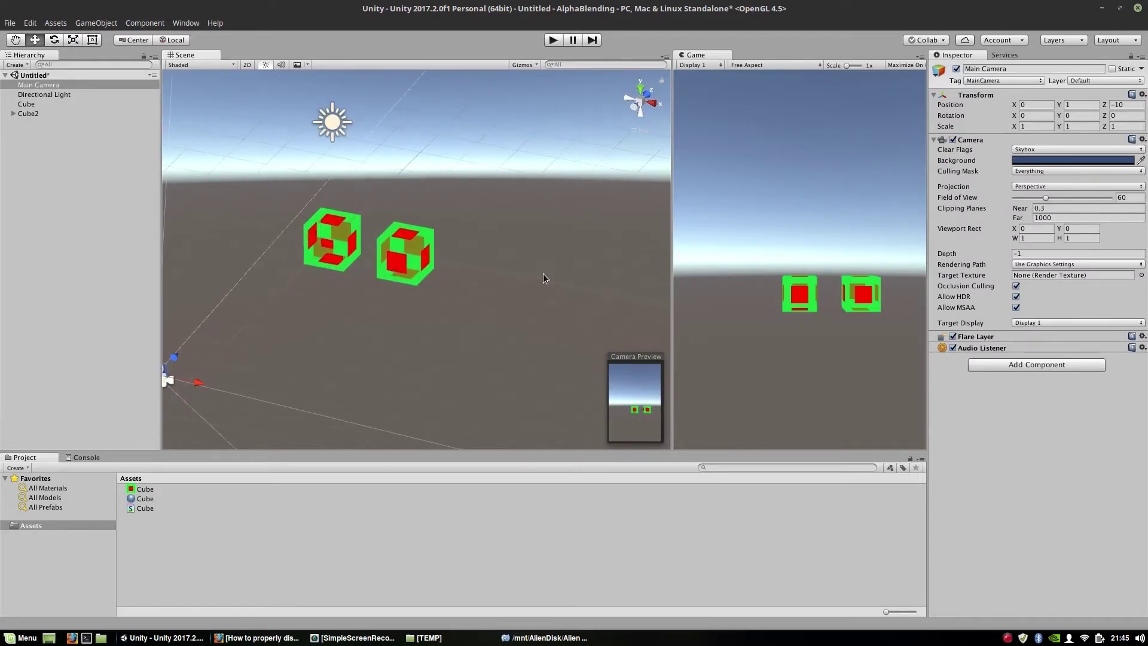
{"action": "left_click_drag", "start_coordinate": [548, 277], "coordinate": [367, 263], "text": "alt"}
{"action": "left_click", "coordinate": [386, 239]}
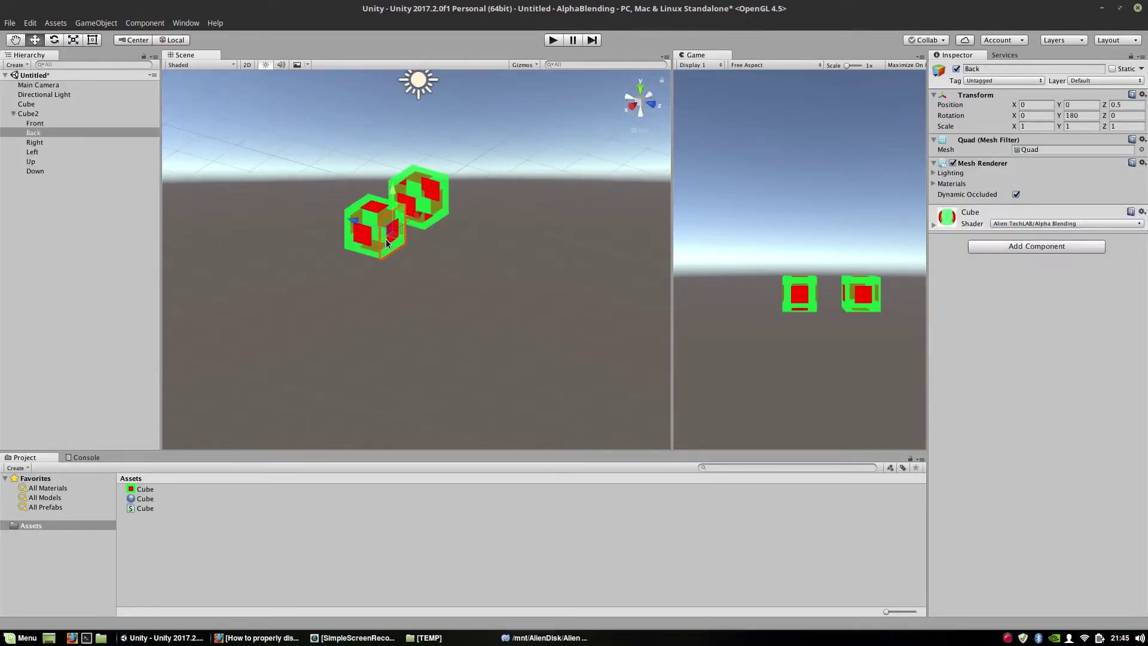
{"action": "left_click_drag", "start_coordinate": [288, 314], "coordinate": [505, 338], "text": "alt"}
{"action": "left_click", "coordinate": [429, 277]}
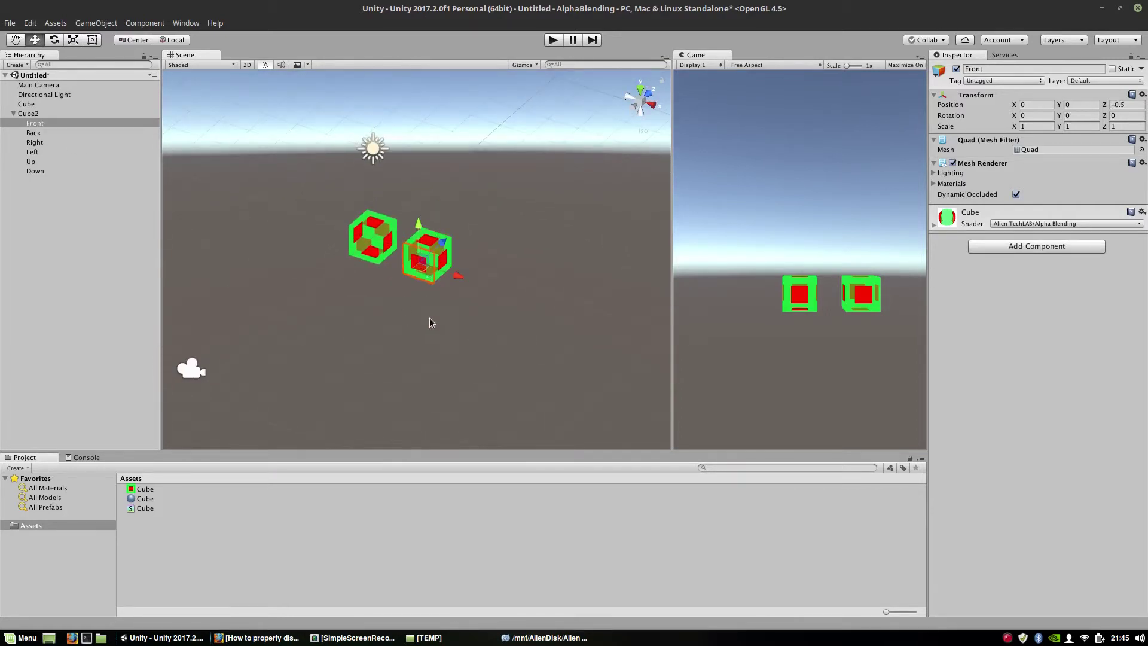
{"action": "left_click_drag", "start_coordinate": [433, 325], "coordinate": [427, 357], "text": "alt"}
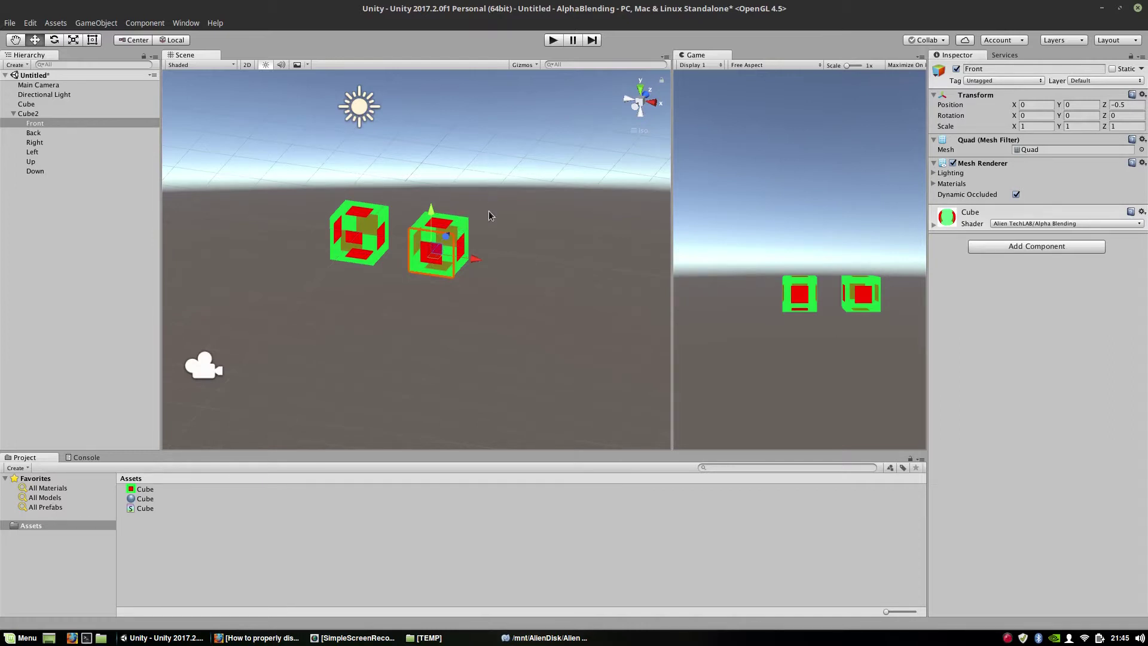
{"action": "right_click_drag", "start_coordinate": [494, 219], "coordinate": [435, 302]}
{"action": "left_click", "coordinate": [538, 361]}
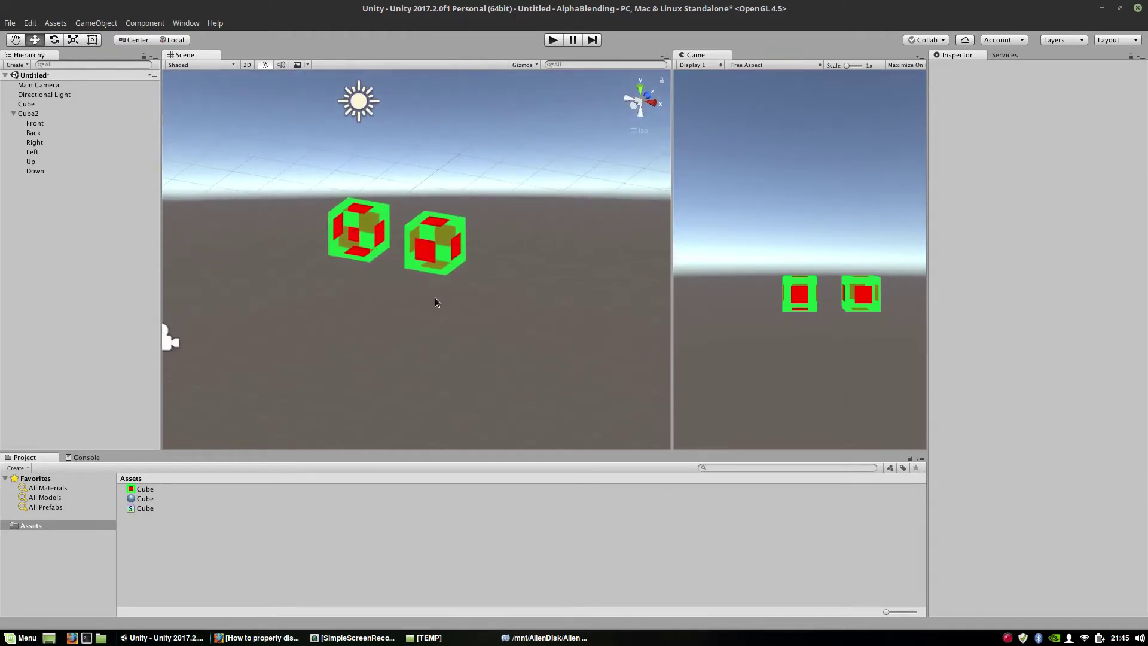
{"action": "left_click", "coordinate": [366, 259]}
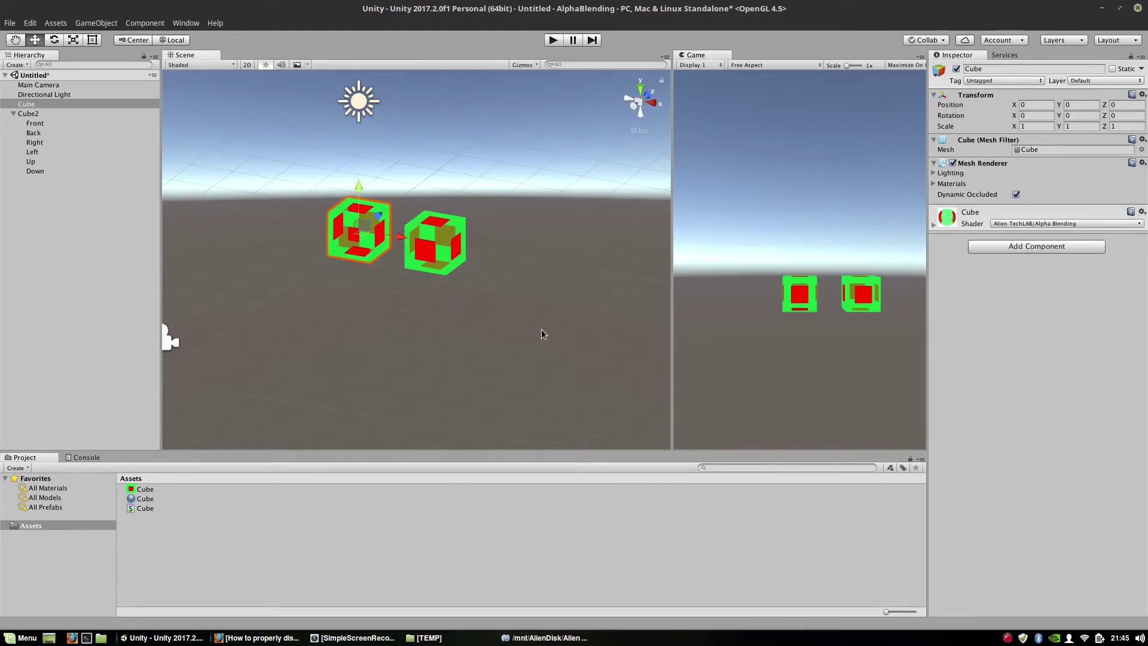
{"action": "left_click", "coordinate": [416, 249]}
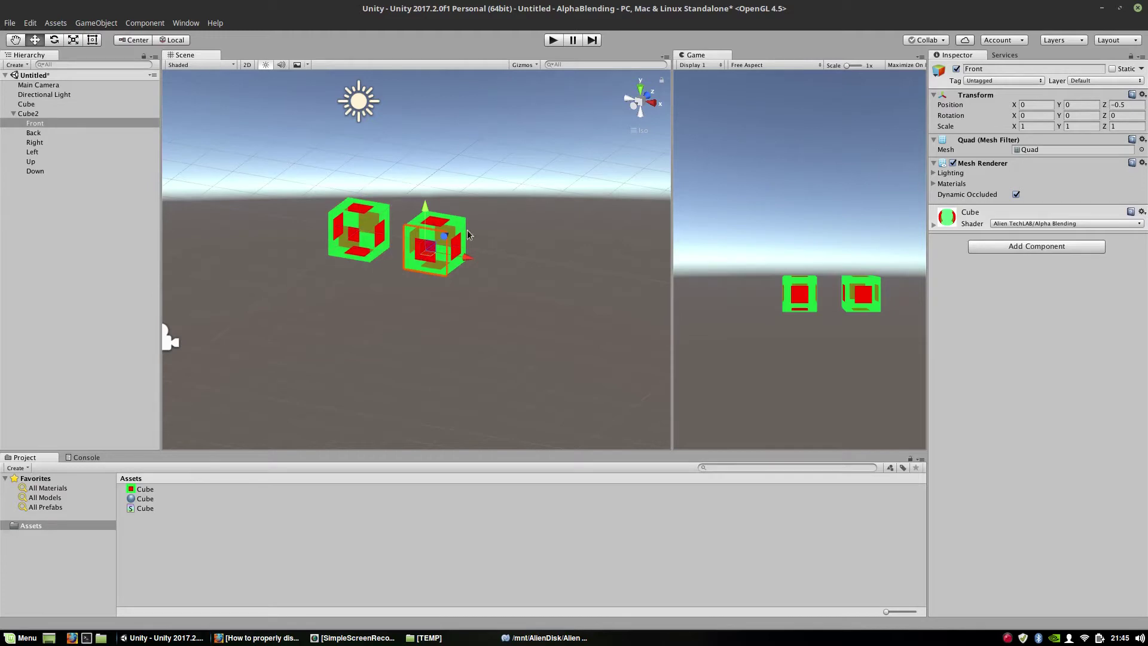
{"action": "left_click", "coordinate": [470, 296]}
{"action": "left_click", "coordinate": [359, 252]}
{"action": "left_click_drag", "start_coordinate": [493, 322], "coordinate": [330, 253], "text": "alt"}
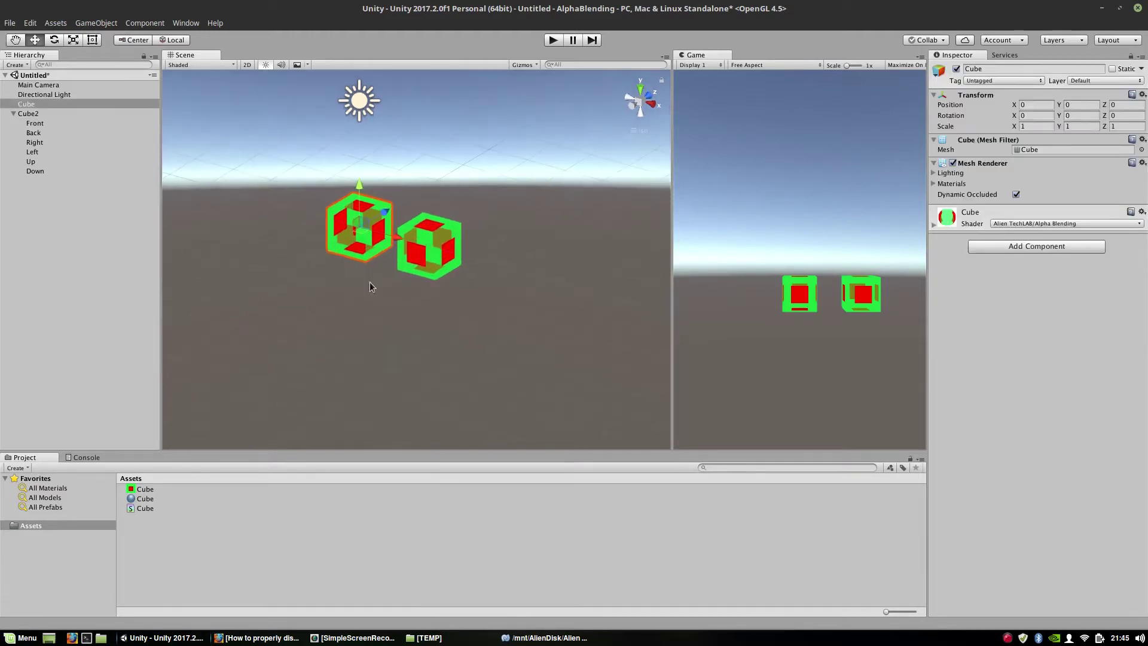
{"action": "left_click_drag", "start_coordinate": [407, 197], "coordinate": [446, 167], "text": "alt"}
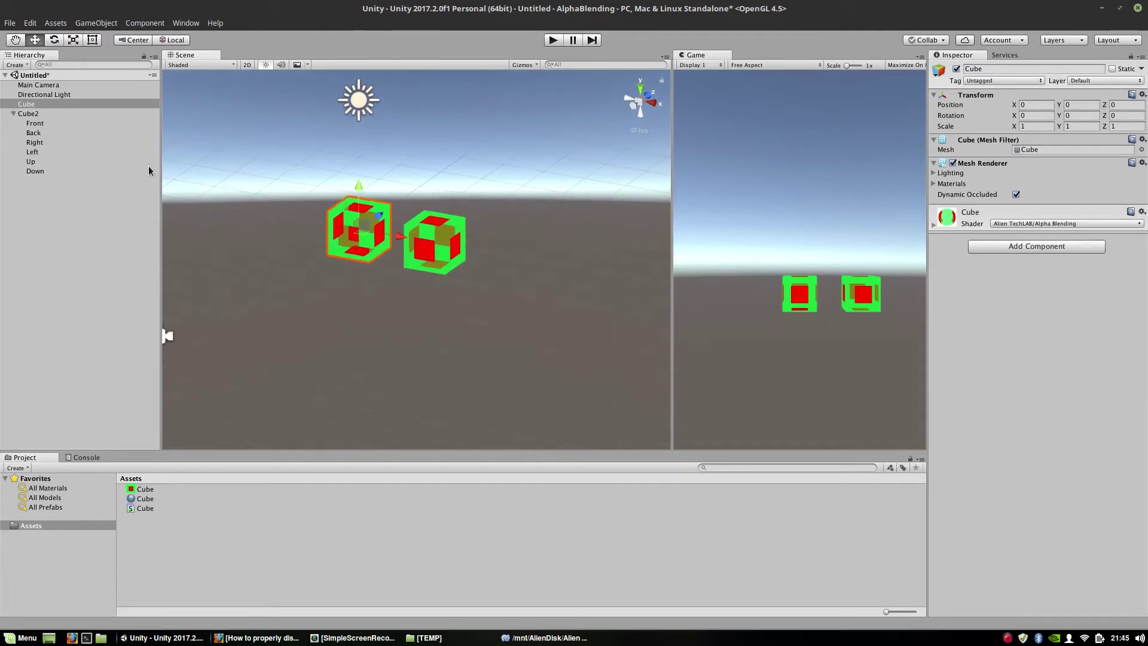
{"action": "left_click", "coordinate": [14, 114]}
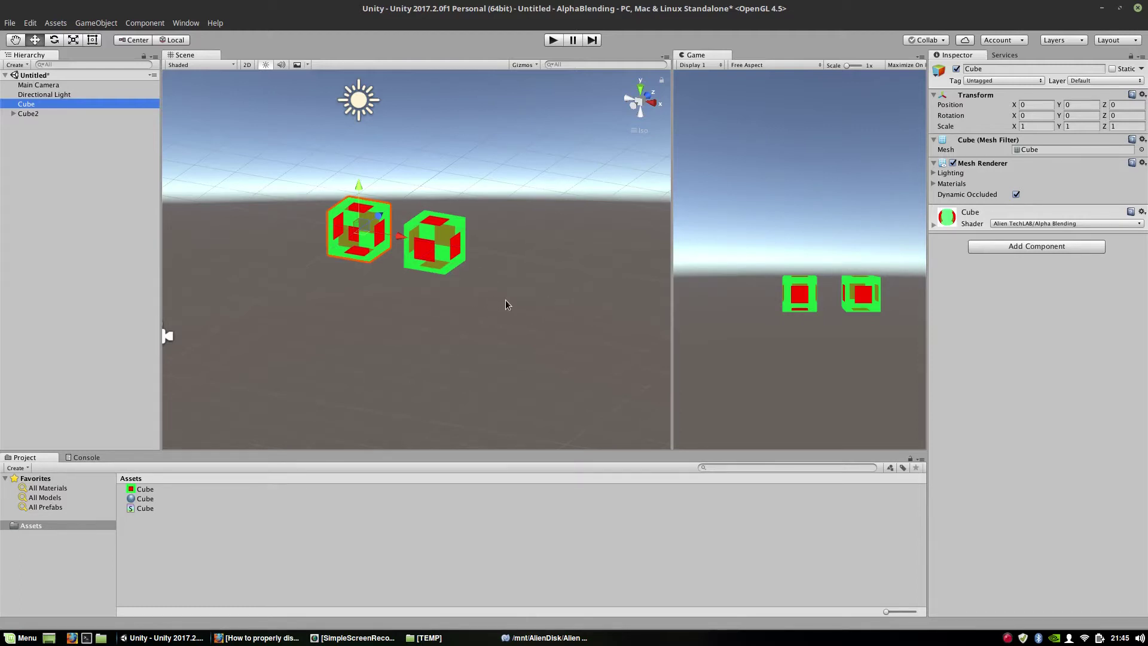
{"action": "left_click", "coordinate": [70, 113]}
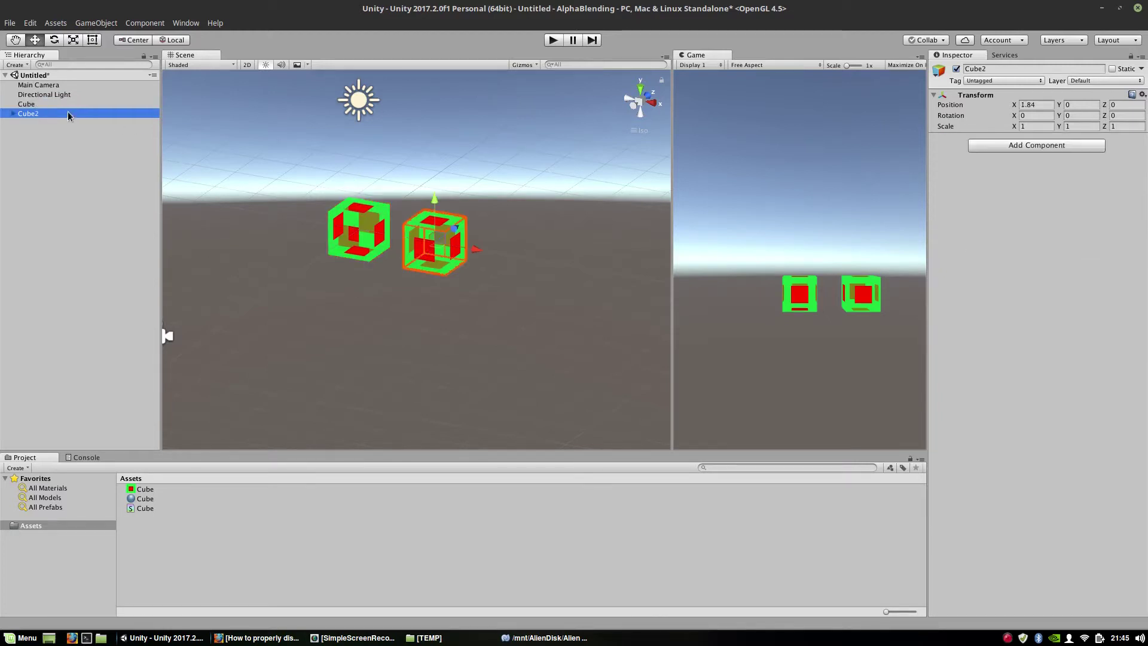
{"action": "left_click", "coordinate": [956, 69]}
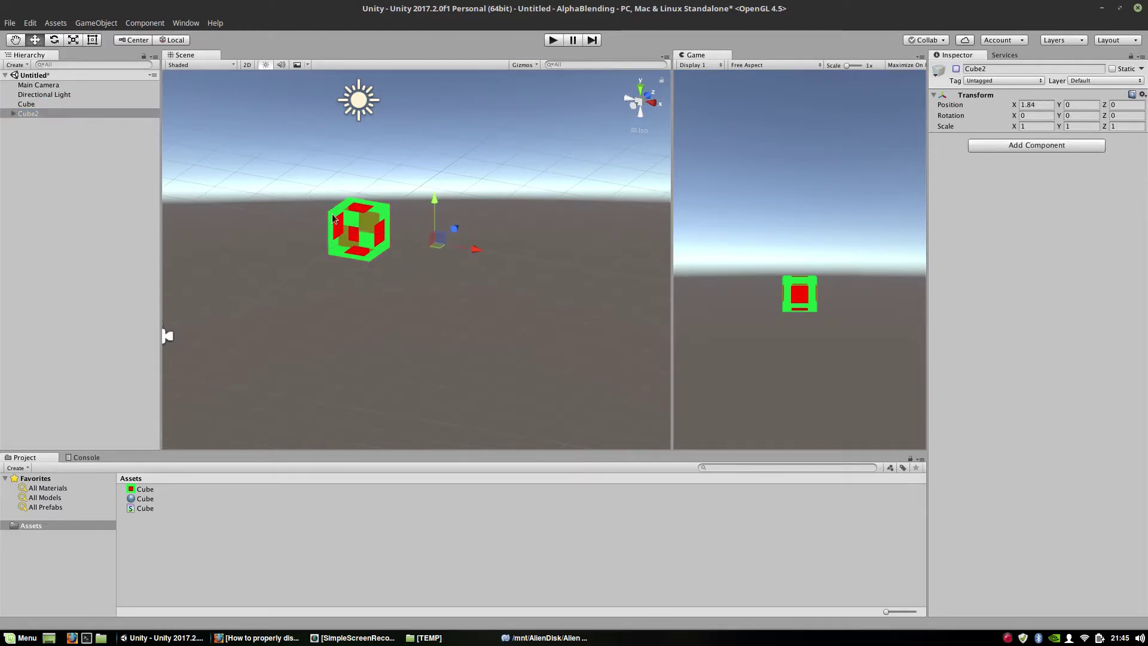
{"action": "left_click", "coordinate": [363, 228]}
{"action": "key", "text": "f"}
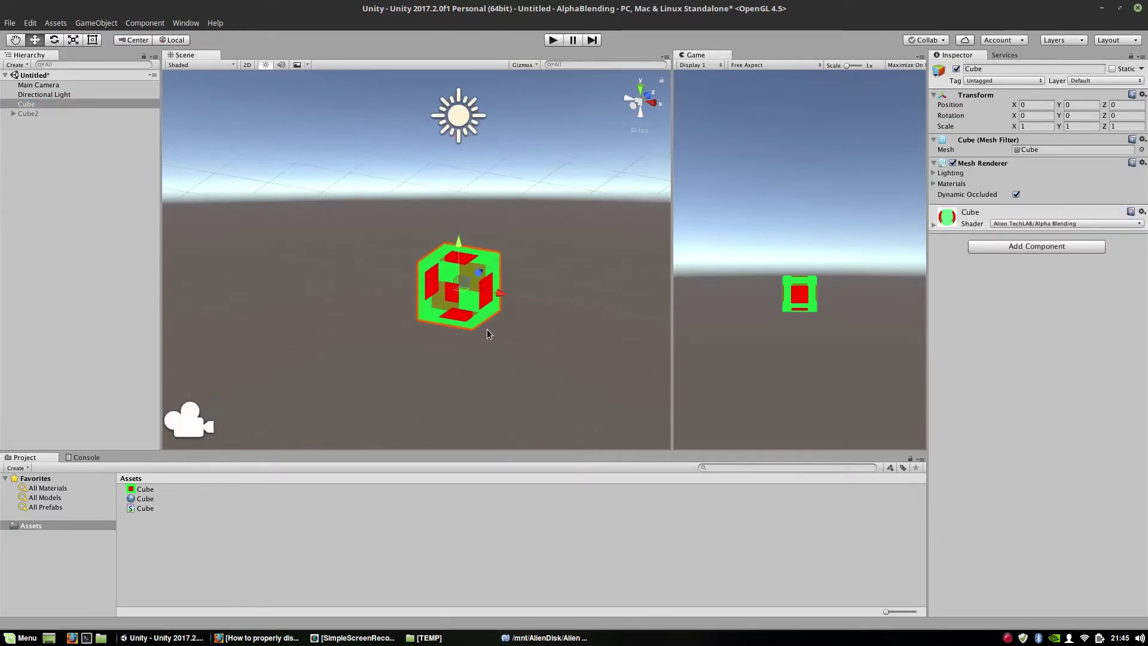
{"action": "scroll", "coordinate": [524, 328], "scroll_direction": "up", "scroll_amount": 2}
{"action": "left_click_drag", "start_coordinate": [525, 296], "coordinate": [532, 371], "text": "alt"}
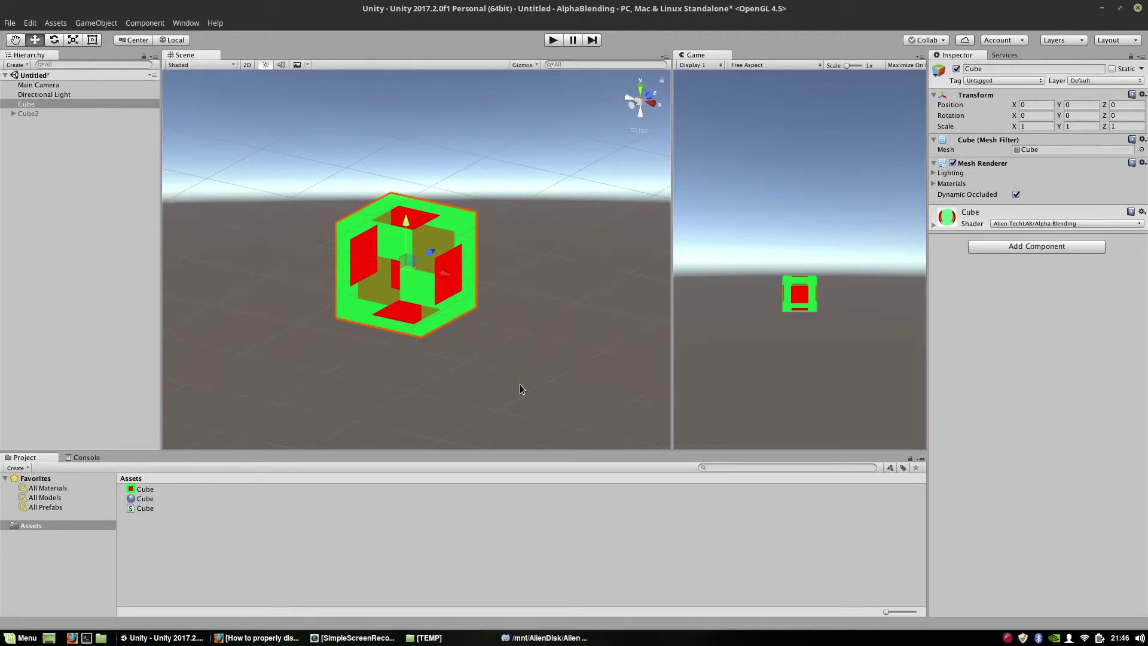
{"action": "left_click", "coordinate": [574, 638]}
{"action": "left_click_drag", "start_coordinate": [273, 232], "coordinate": [341, 233]}
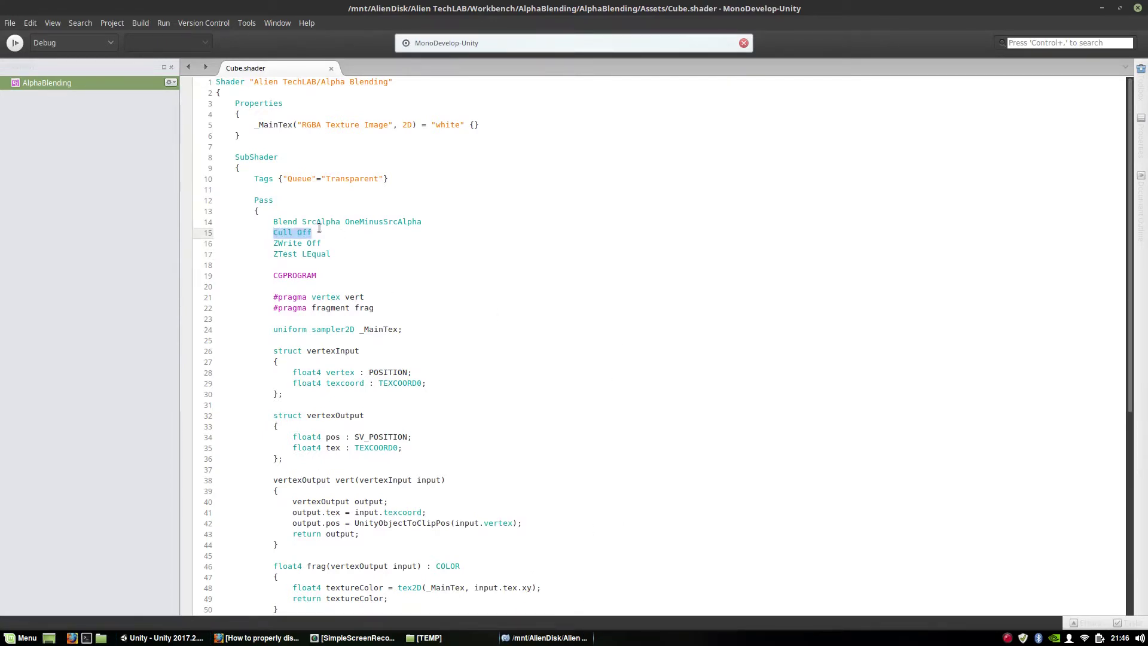
{"action": "scroll", "coordinate": [404, 229], "scroll_direction": "down", "scroll_amount": 5}
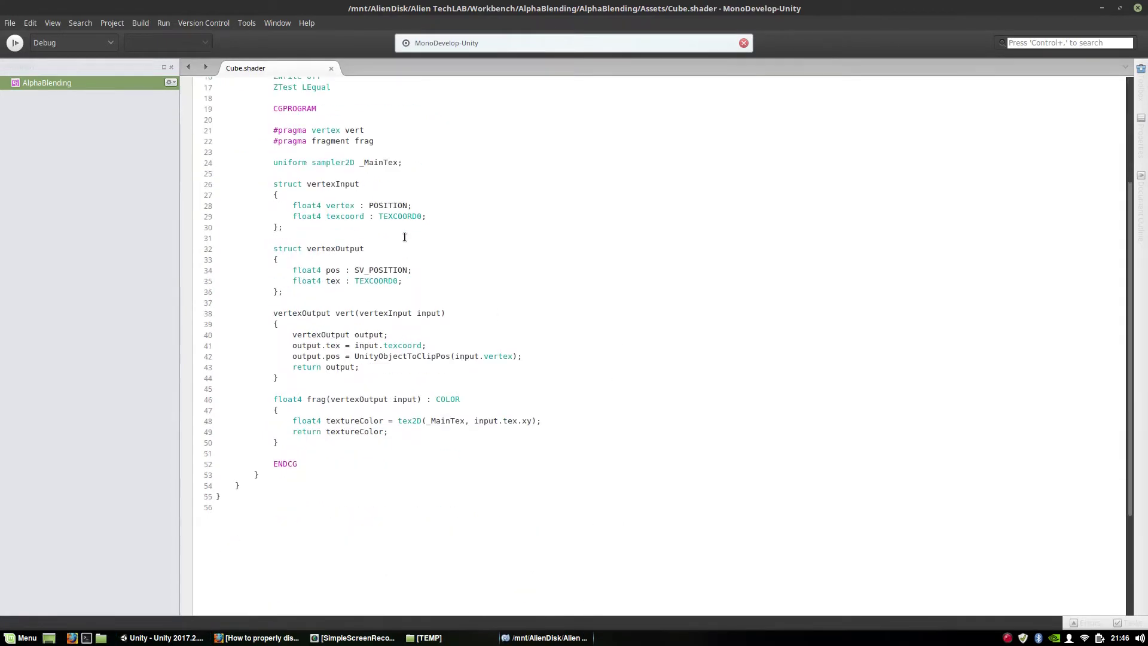
{"action": "scroll", "coordinate": [290, 282], "scroll_direction": "up", "scroll_amount": 5}
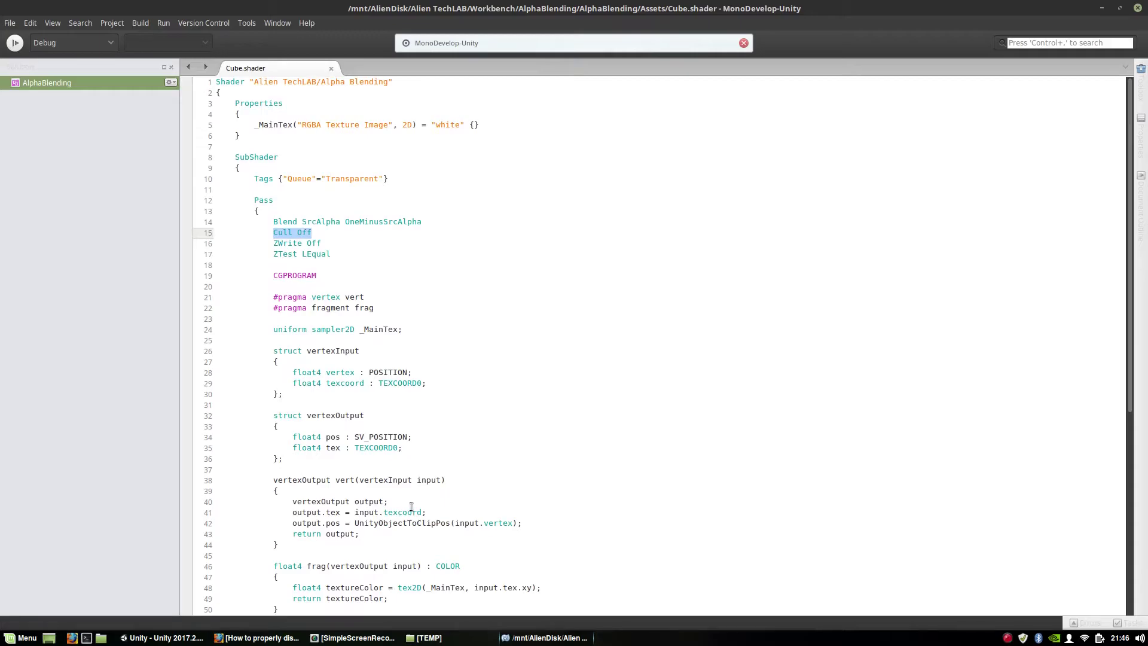
{"action": "left_click", "coordinate": [167, 638]}
- Switch the Scene view to Shaded Wireframe and orbit close around the cube's faces
{"action": "left_click", "coordinate": [203, 64]}
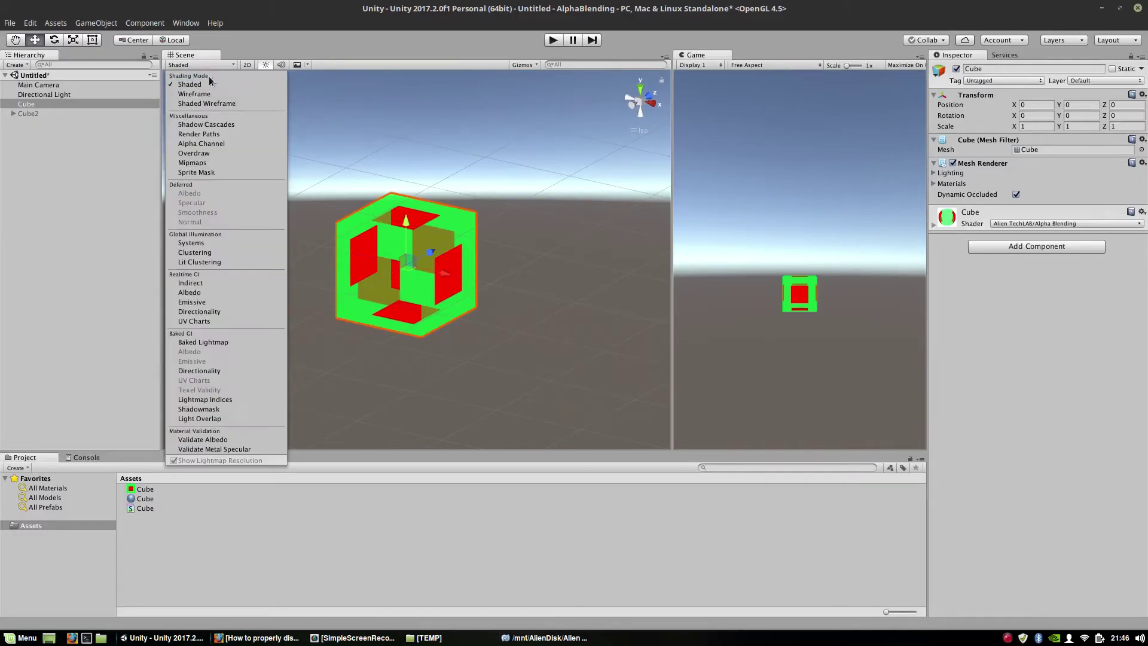
{"action": "left_click", "coordinate": [213, 104]}
{"action": "left_click", "coordinate": [516, 297]}
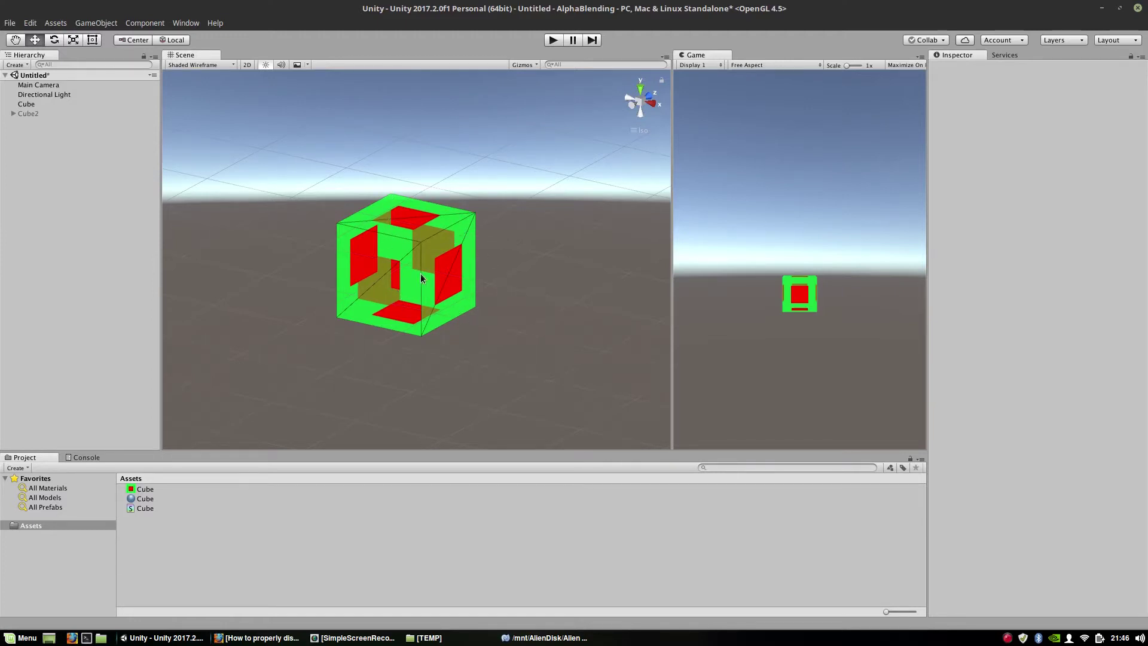
{"action": "scroll", "coordinate": [564, 329], "scroll_direction": "up", "scroll_amount": 8}
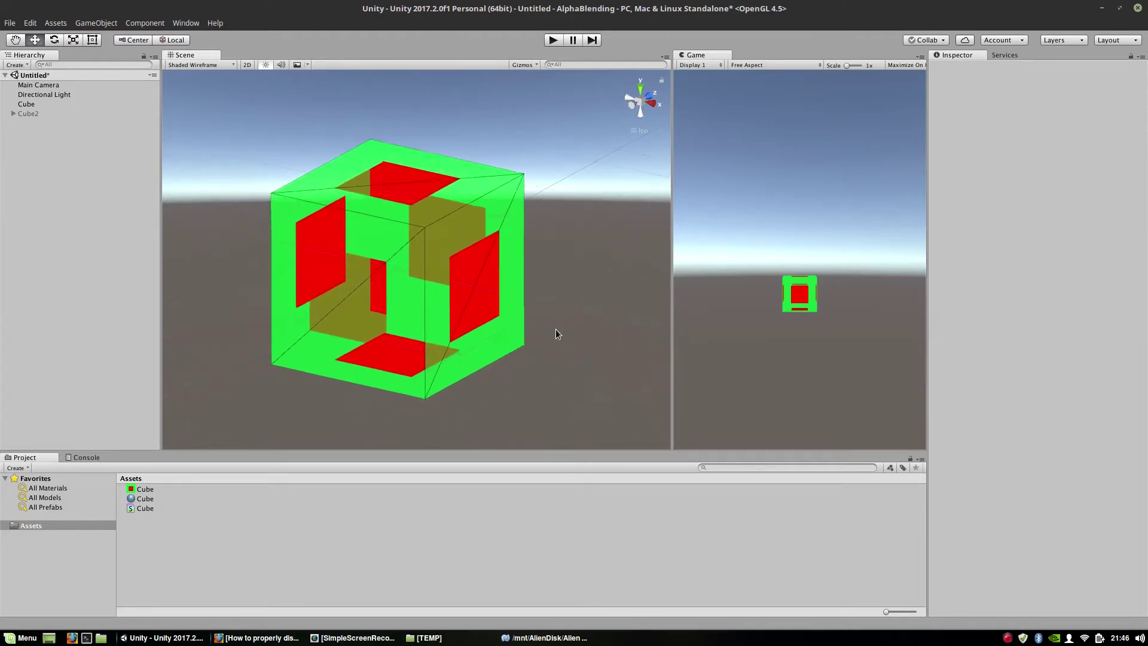
{"action": "scroll", "coordinate": [556, 318], "scroll_direction": "up", "scroll_amount": 5}
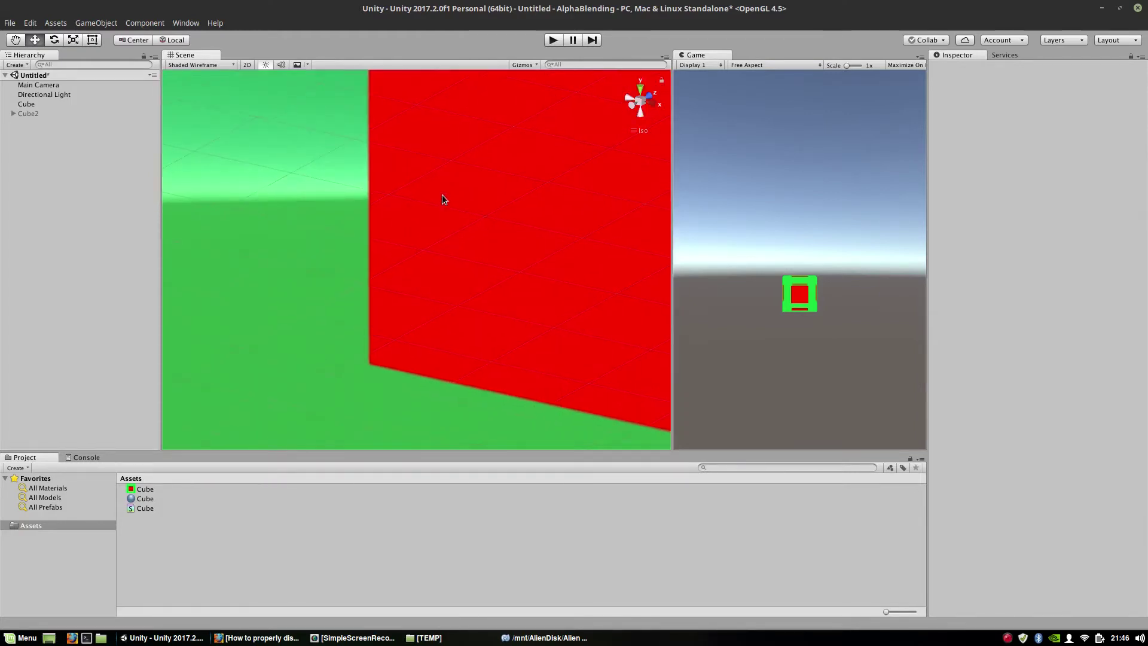
{"action": "left_click_drag", "start_coordinate": [443, 199], "coordinate": [439, 118], "text": "alt"}
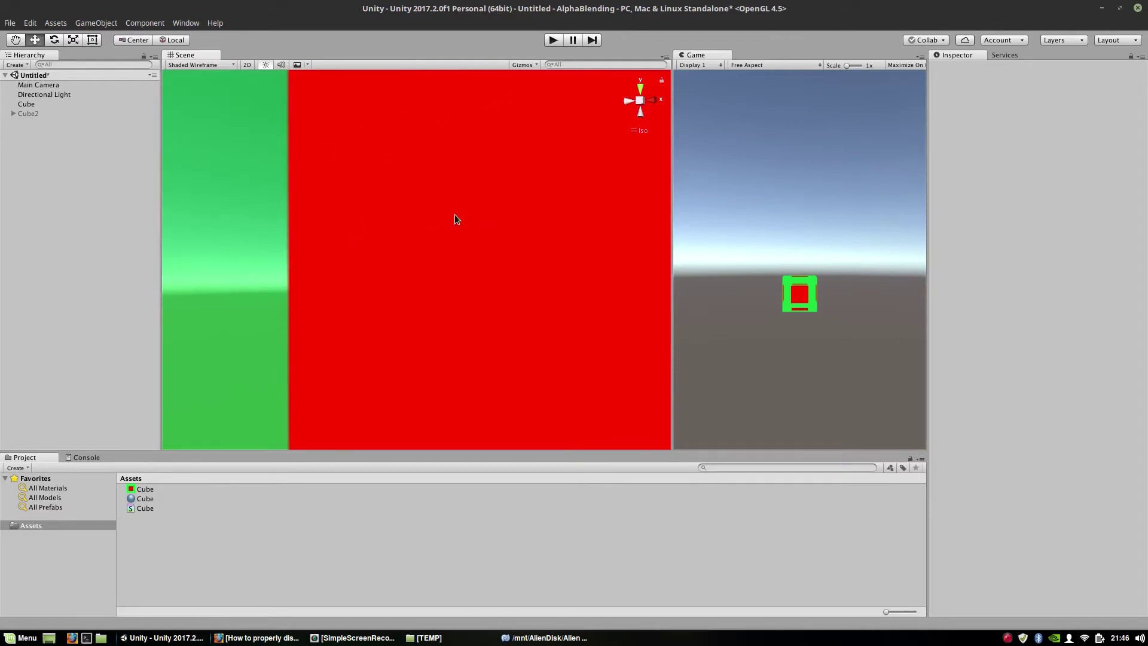
{"action": "left_click_drag", "start_coordinate": [468, 186], "coordinate": [410, 325], "text": "alt"}
- Zoom out to a corner view of the whole cube, then return to Cube.shader in MonoDevelop
{"action": "scroll", "coordinate": [413, 347], "scroll_direction": "down", "scroll_amount": 3}
{"action": "left_click_drag", "start_coordinate": [423, 380], "coordinate": [425, 442], "text": "alt"}
{"action": "scroll", "coordinate": [433, 389], "scroll_direction": "down", "scroll_amount": 5}
{"action": "left_click_drag", "start_coordinate": [443, 343], "coordinate": [538, 290], "text": "alt"}
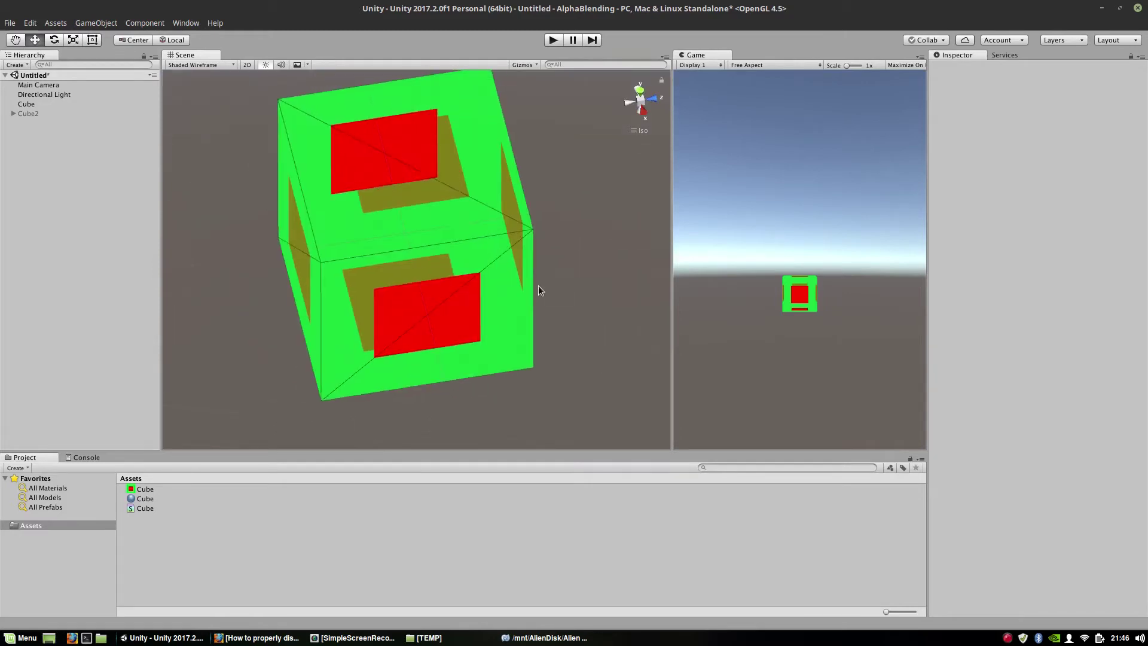
{"action": "left_click", "coordinate": [629, 106]}
{"action": "left_click_drag", "start_coordinate": [443, 226], "coordinate": [473, 354], "text": "alt"}
{"action": "scroll", "coordinate": [472, 349], "scroll_direction": "down", "scroll_amount": 2}
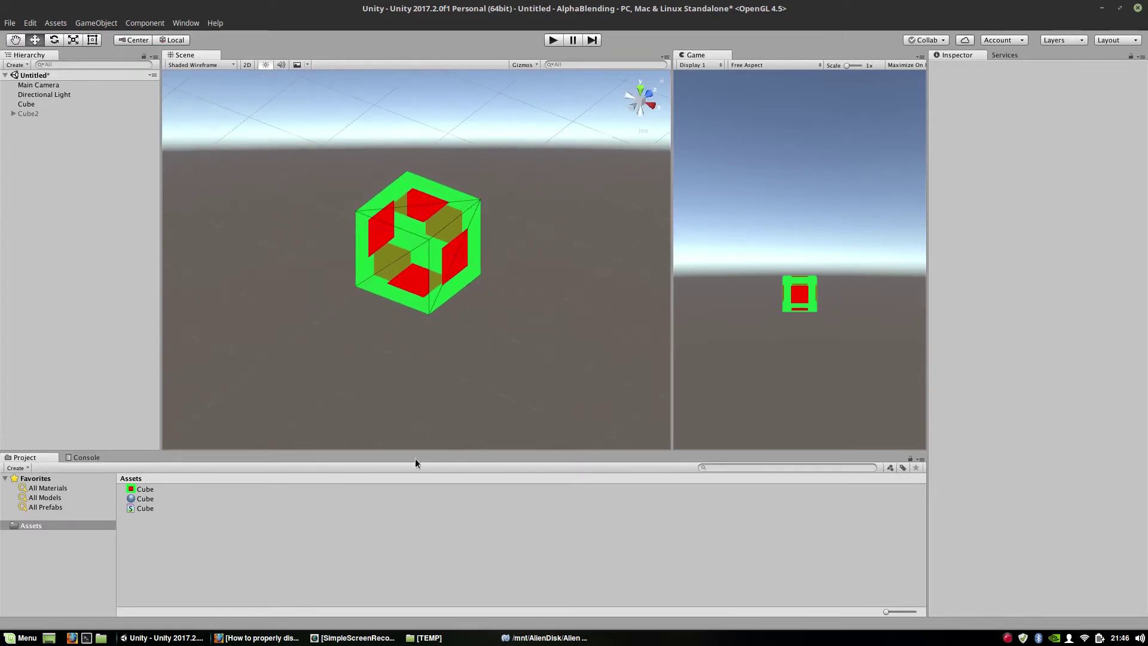
{"action": "left_click", "coordinate": [516, 637]}
- Change line 15 of Cube.shader from Cull Off to Cull Front and go back to Unity
{"action": "left_click", "coordinate": [332, 265]}
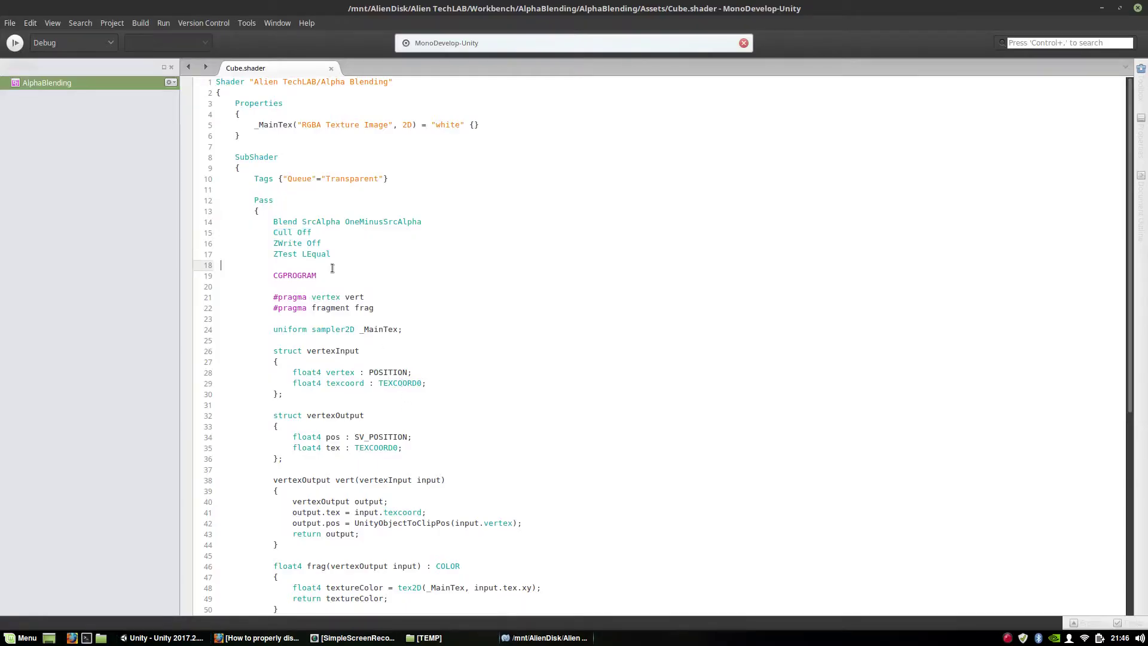
{"action": "double_click", "coordinate": [304, 233]}
{"action": "type", "text": "Front"}
{"action": "left_click", "coordinate": [161, 637]}
- Switch the Scene view's shading mode back to plain Shaded
{"action": "left_click_drag", "start_coordinate": [440, 302], "coordinate": [443, 349], "text": "alt"}
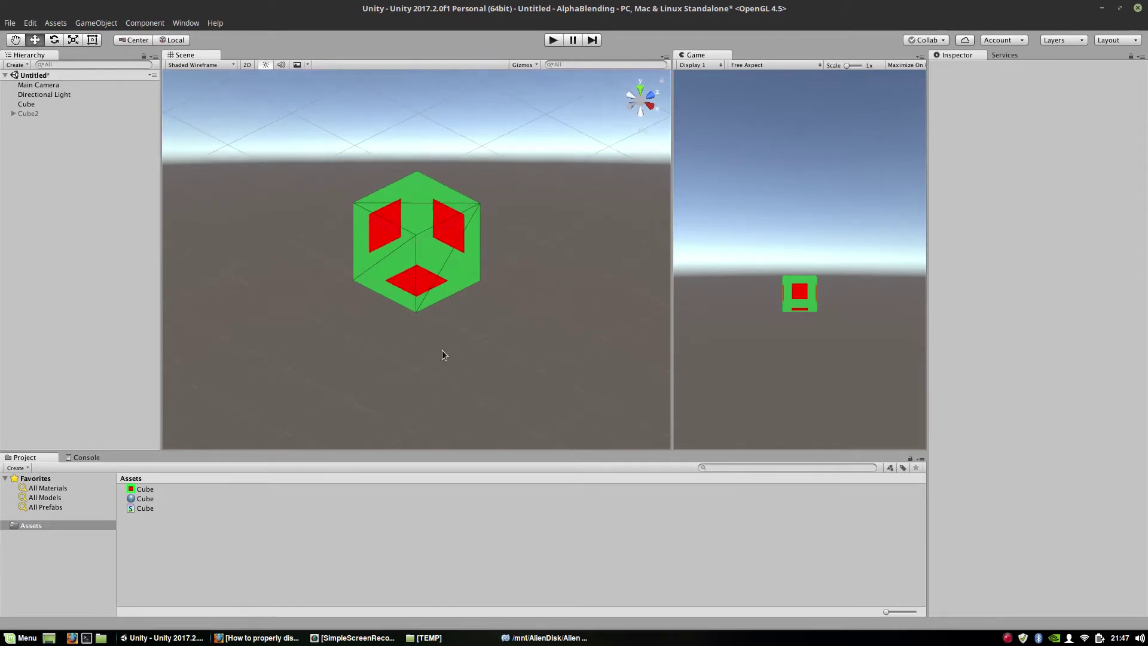
{"action": "left_click", "coordinate": [189, 66]}
{"action": "left_click", "coordinate": [189, 84]}
{"action": "left_click", "coordinate": [299, 166]}
- Add a new 3D cube, Cube (1), and reset its transform to the origin
{"action": "left_click", "coordinate": [417, 242]}
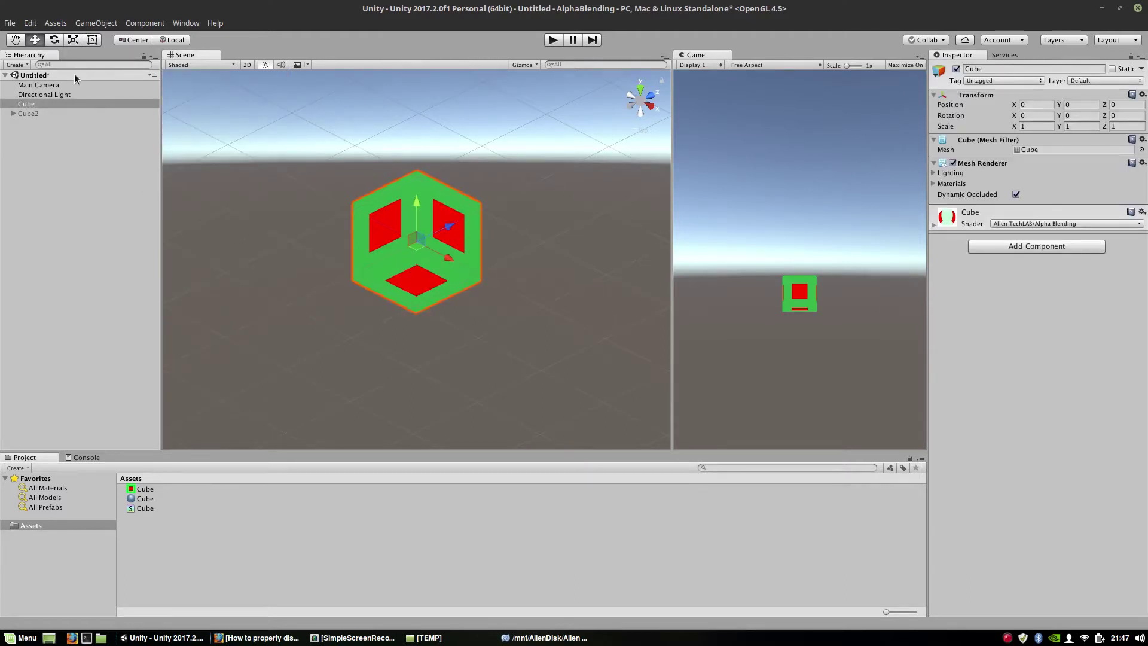
{"action": "left_click", "coordinate": [89, 24]}
{"action": "mouse_move", "coordinate": [102, 73]}
{"action": "left_click", "coordinate": [266, 69]}
{"action": "left_click", "coordinate": [1142, 94]}
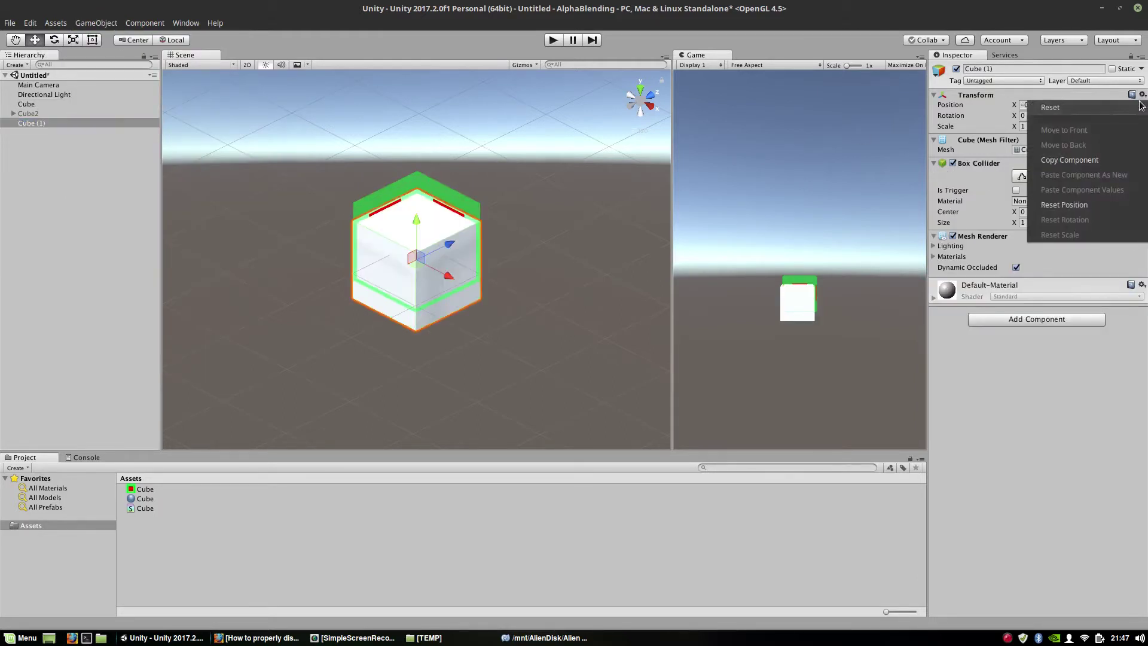
{"action": "left_click", "coordinate": [1068, 107]}
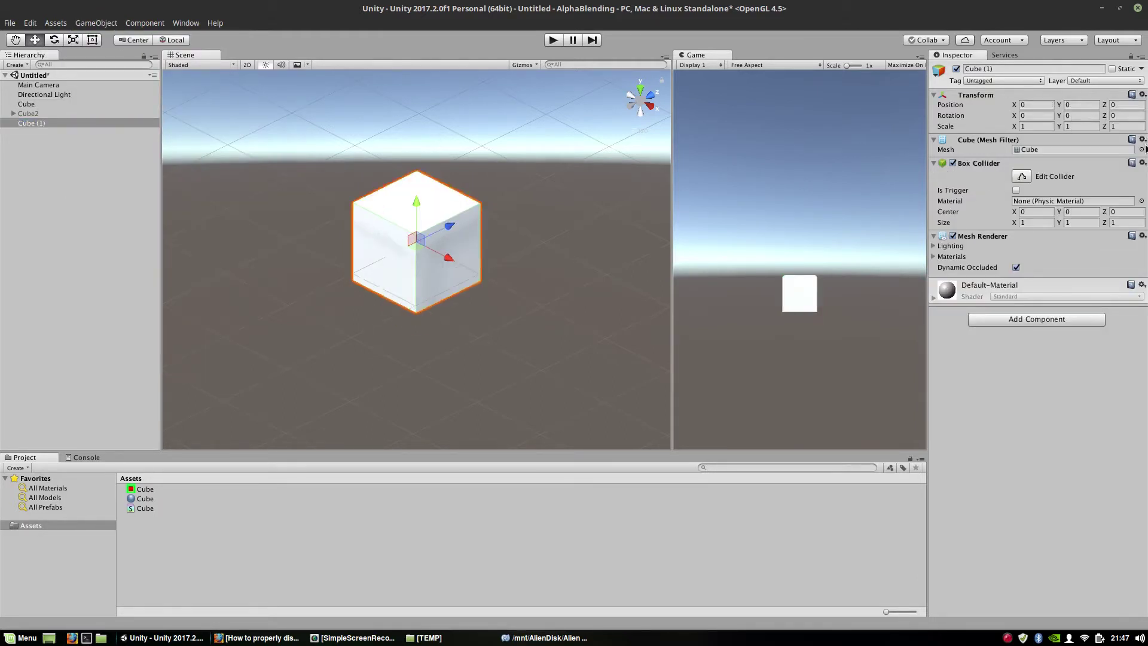
- Remove Cube (1)'s Box Collider and set its scale to 0.5 on X, Y and Z
{"action": "left_click", "coordinate": [1142, 162]}
{"action": "left_click", "coordinate": [1088, 232]}
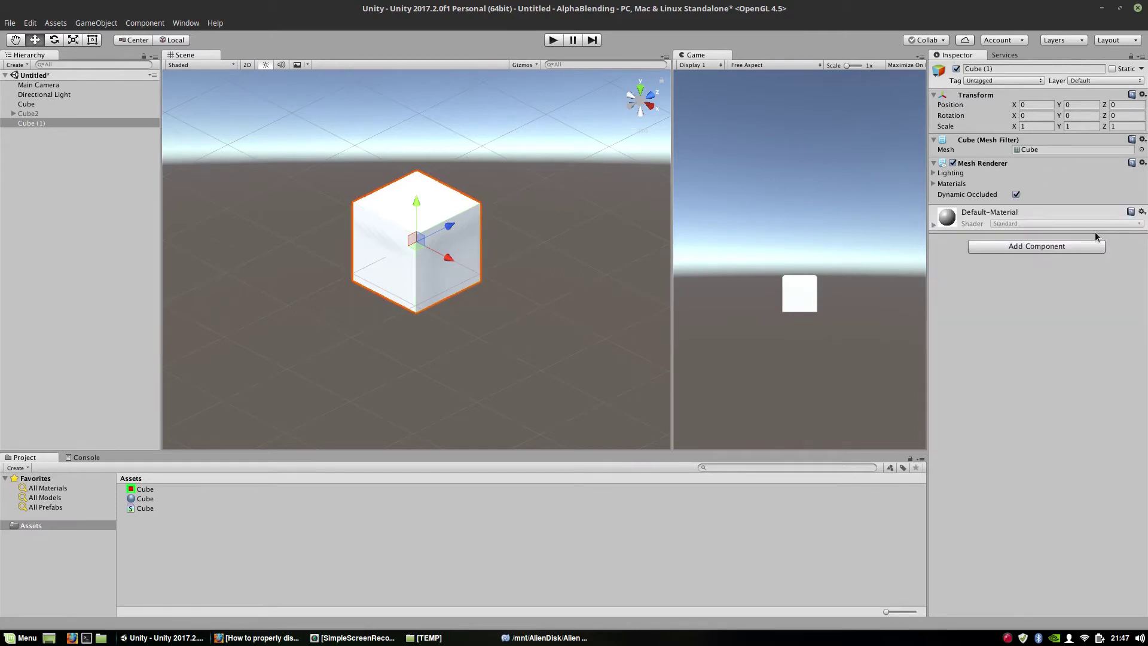
{"action": "left_click", "coordinate": [1033, 124]}
{"action": "type", "text": "0.5"}
{"action": "key", "text": "Return"}
{"action": "key", "text": "Tab"}
{"action": "type", "text": "0.5"}
{"action": "key", "text": "Tab"}
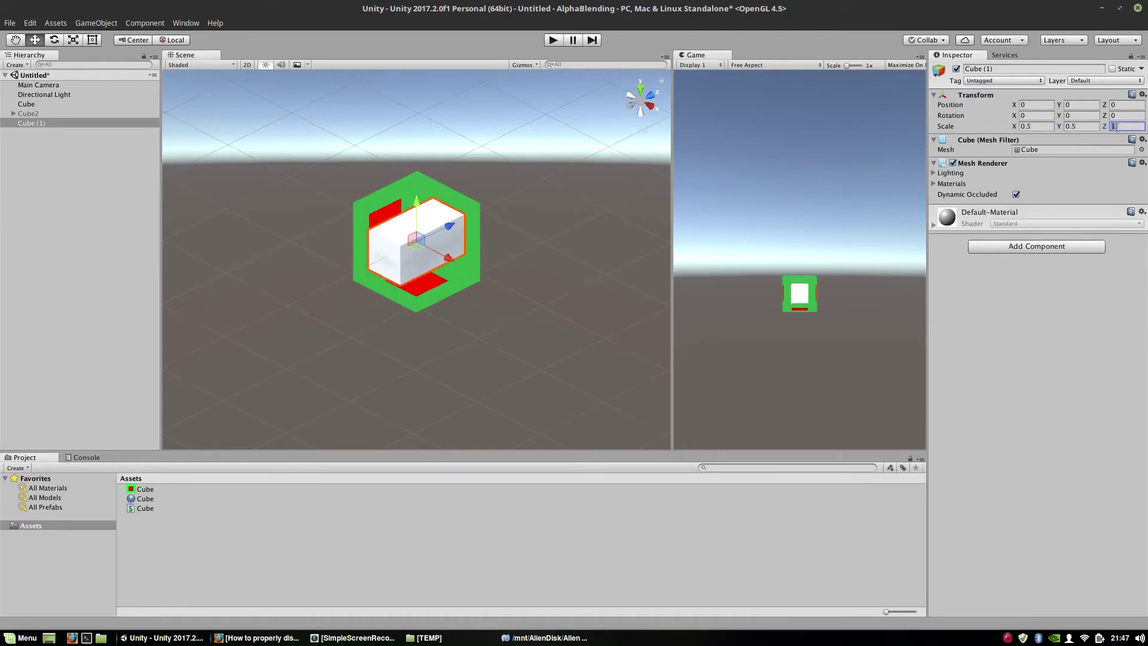
{"action": "type", "text": "0.5"}
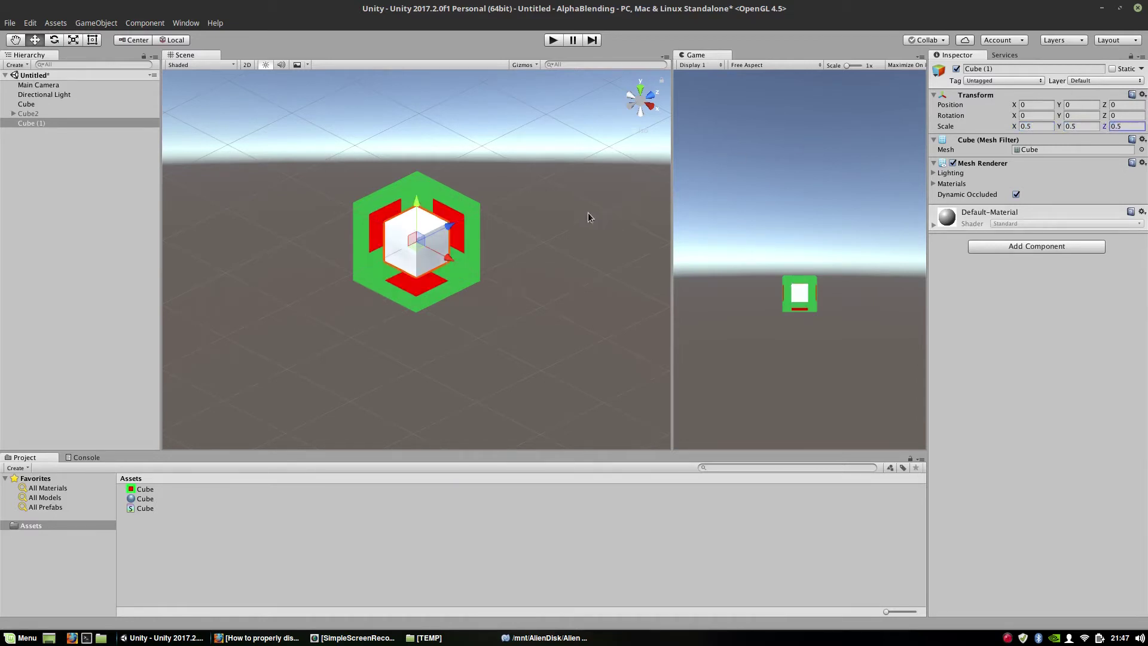
- Orbit and zoom around the cubes, then reselect the glass Cube
{"action": "left_click", "coordinate": [522, 354]}
{"action": "left_click_drag", "start_coordinate": [523, 353], "coordinate": [901, 352], "text": "alt"}
{"action": "scroll", "coordinate": [513, 240], "scroll_direction": "up", "scroll_amount": 2}
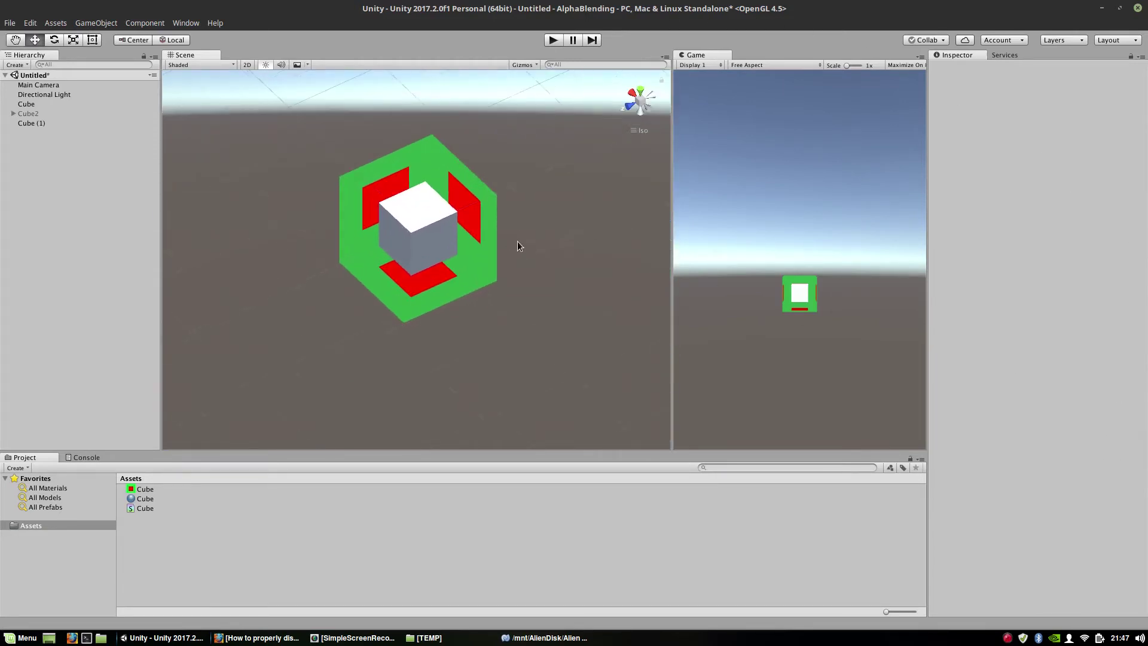
{"action": "left_click_drag", "start_coordinate": [518, 242], "coordinate": [435, 264], "text": "alt"}
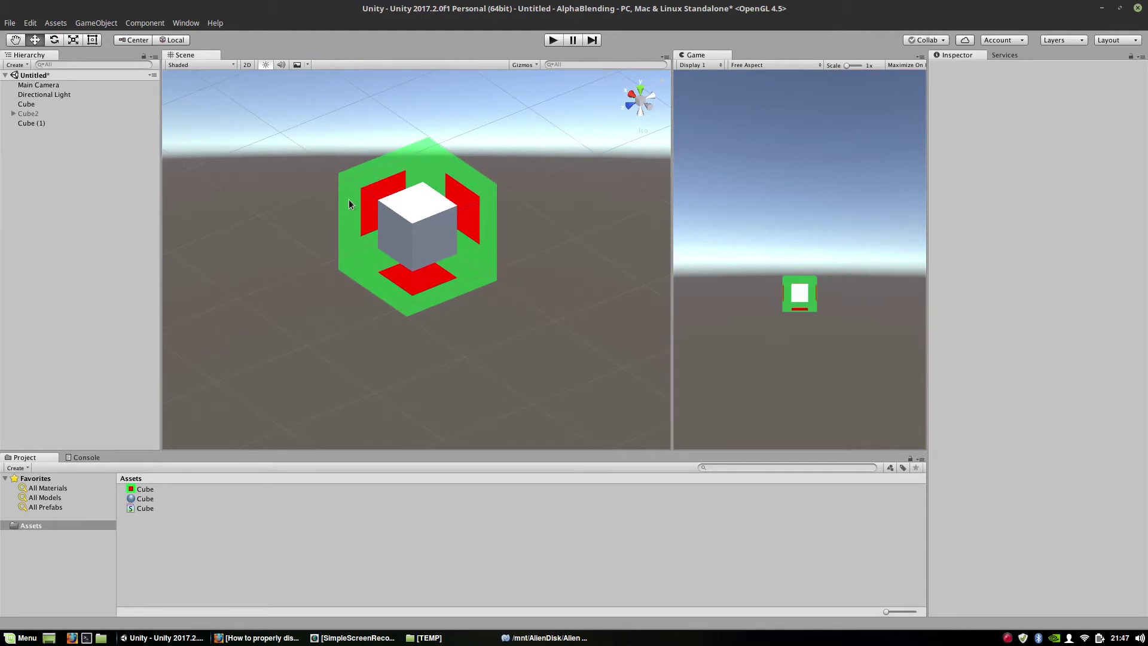
{"action": "left_click", "coordinate": [392, 183]}
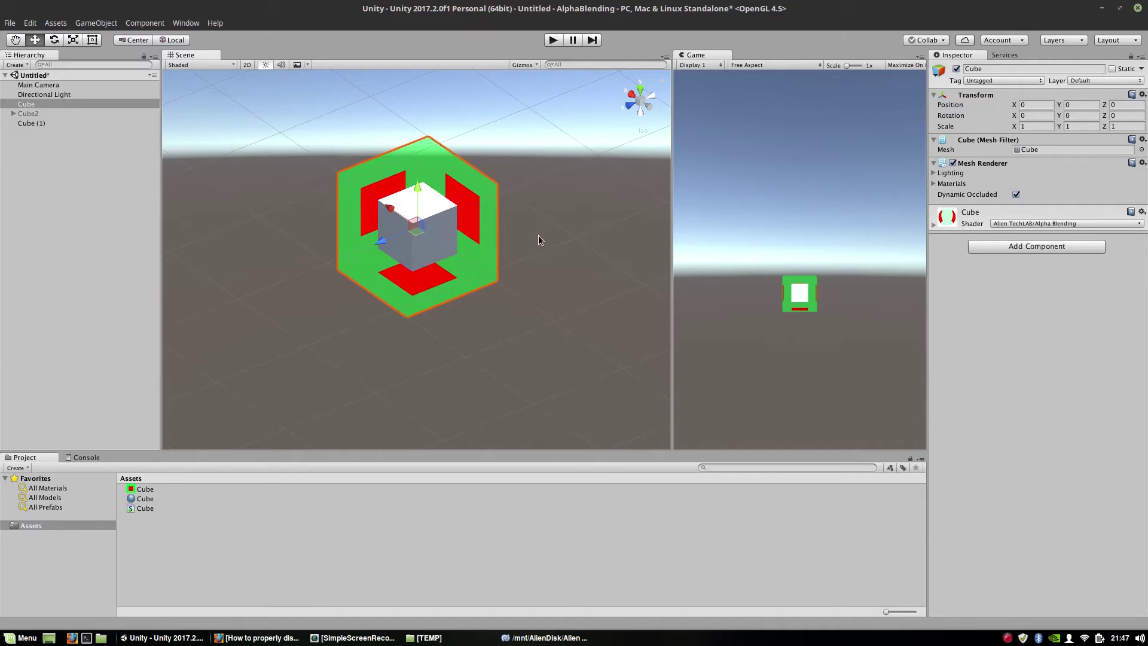
{"action": "scroll", "coordinate": [538, 238], "scroll_direction": "up", "scroll_amount": 1}
{"action": "left_click_drag", "start_coordinate": [550, 304], "coordinate": [482, 354], "text": "alt"}
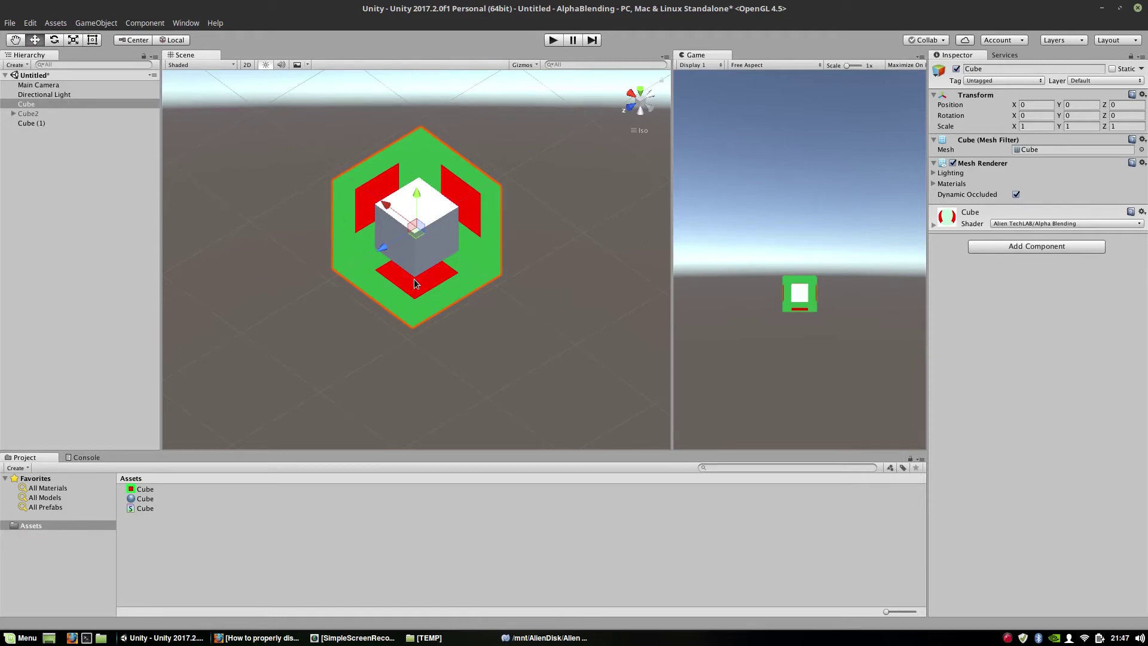
- Change line 15 of Cube.shader from Cull Front to Cull Back and check the result in Unity
{"action": "left_click", "coordinate": [505, 640]}
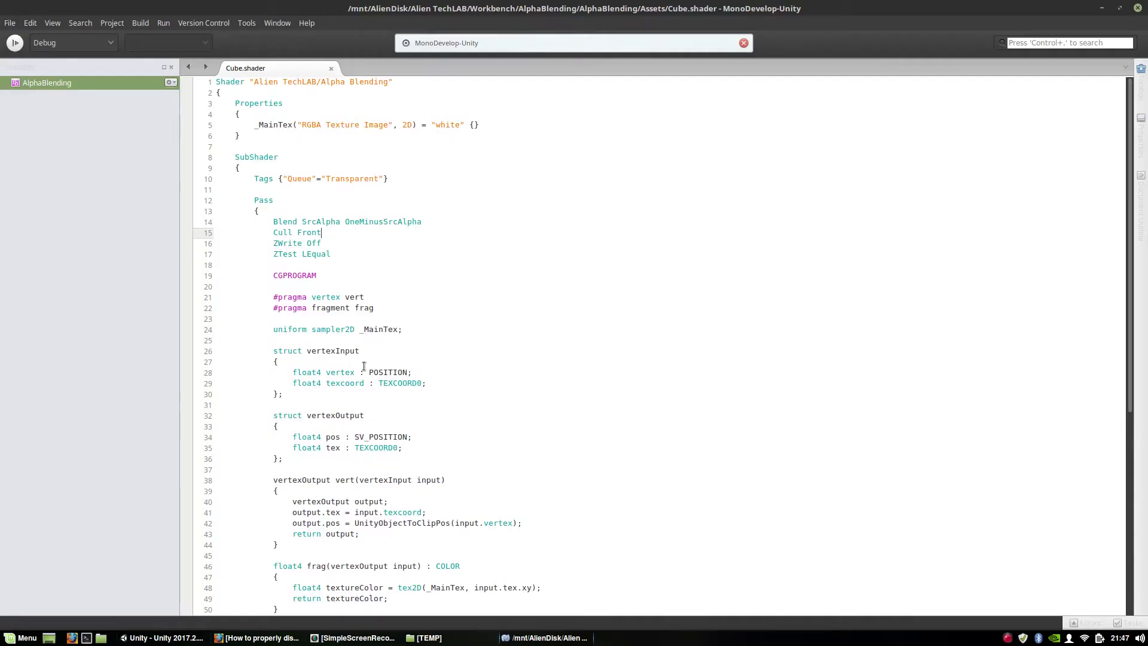
{"action": "double_click", "coordinate": [308, 234]}
{"action": "type", "text": "Back"}
{"action": "left_click", "coordinate": [162, 637]}
{"action": "left_click", "coordinate": [473, 435]}
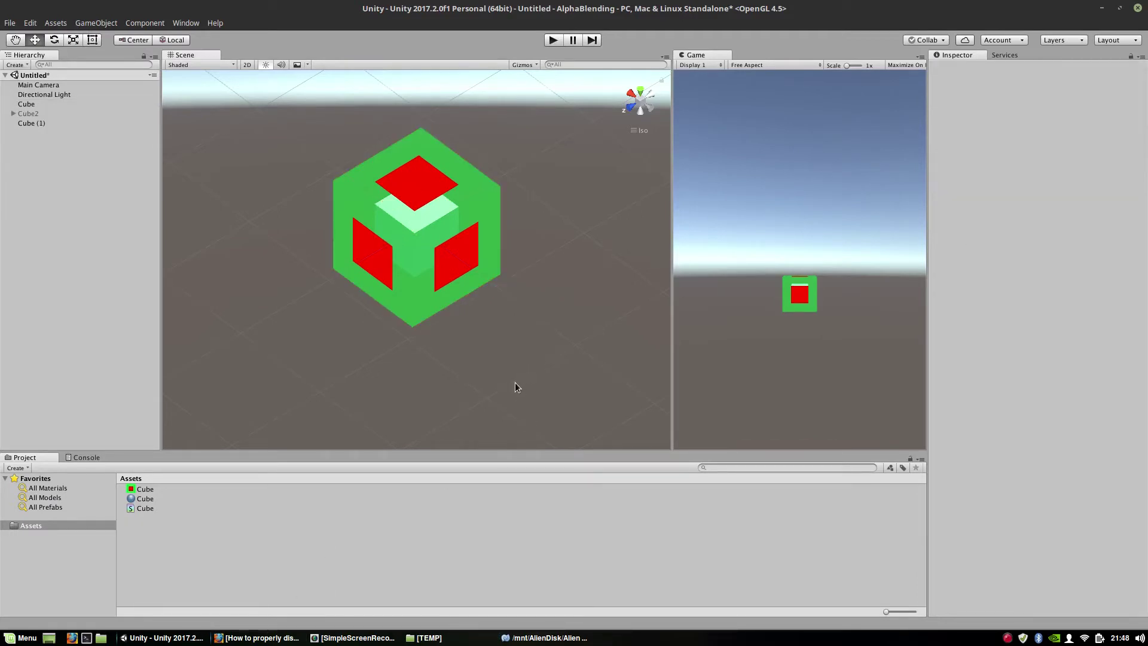
{"action": "left_click_drag", "start_coordinate": [511, 389], "coordinate": [367, 120], "text": "alt"}
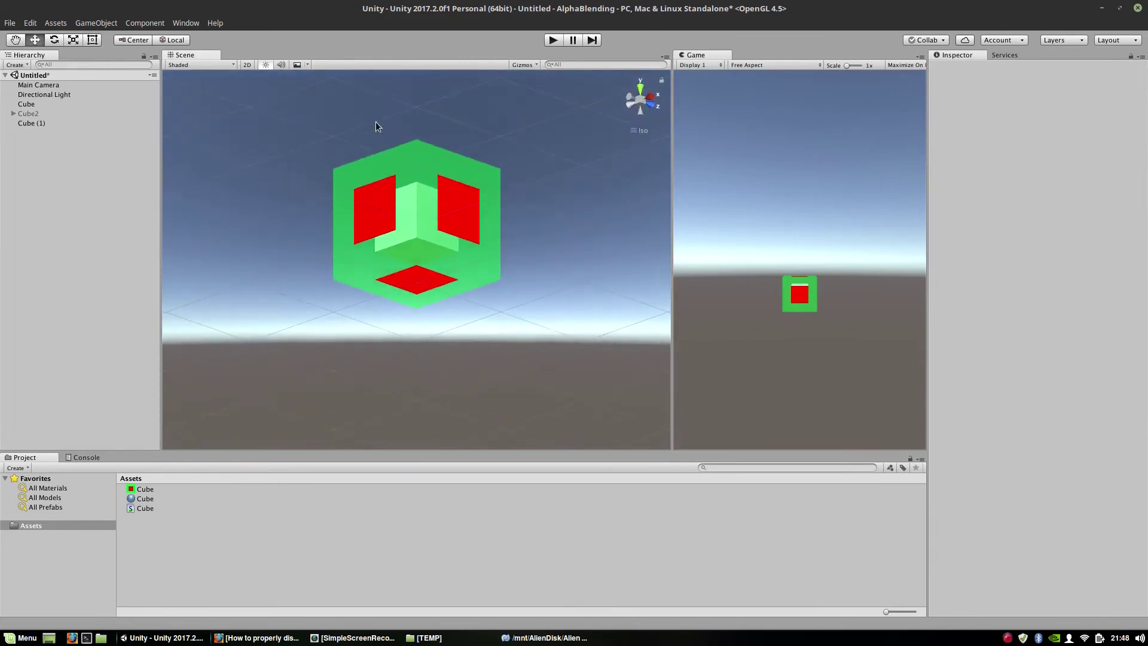
{"action": "left_click_drag", "start_coordinate": [692, 263], "coordinate": [432, 176], "text": "alt"}
{"action": "left_click", "coordinate": [626, 107]}
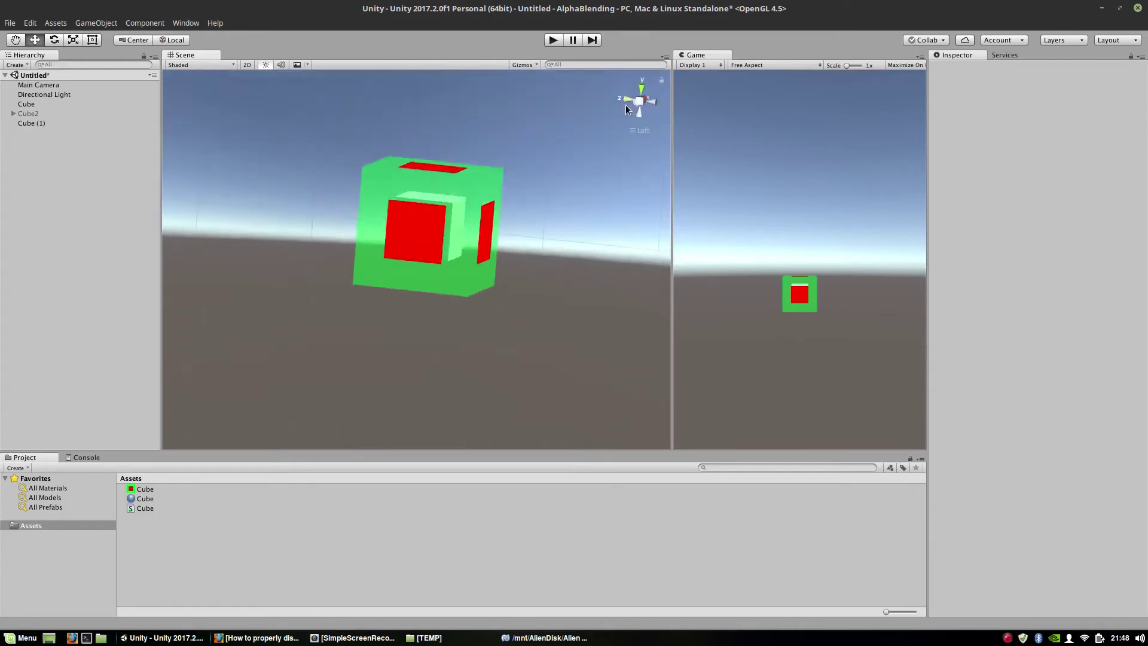
{"action": "left_click_drag", "start_coordinate": [559, 194], "coordinate": [725, 174], "text": "alt"}
{"action": "left_click", "coordinate": [630, 106]}
{"action": "left_click_drag", "start_coordinate": [529, 245], "coordinate": [555, 299], "text": "alt"}
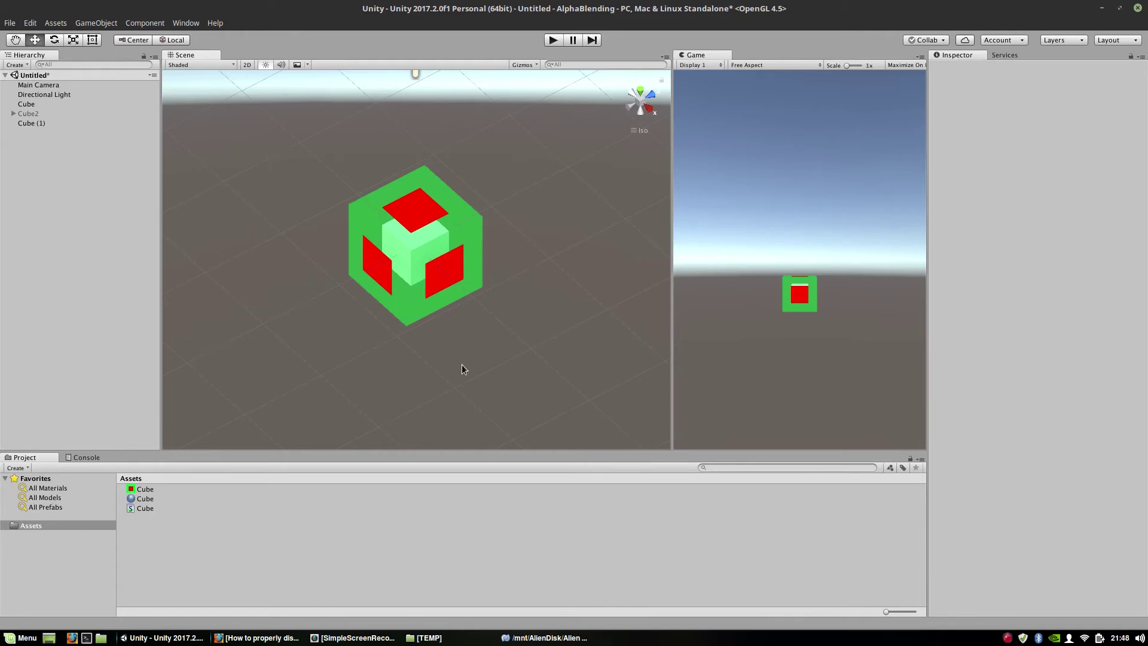
- Duplicate the shader's Pass block, fix its indentation, and save Cube.shader
{"action": "left_click", "coordinate": [540, 643]}
{"action": "scroll", "coordinate": [676, 353], "scroll_direction": "down", "scroll_amount": 5}
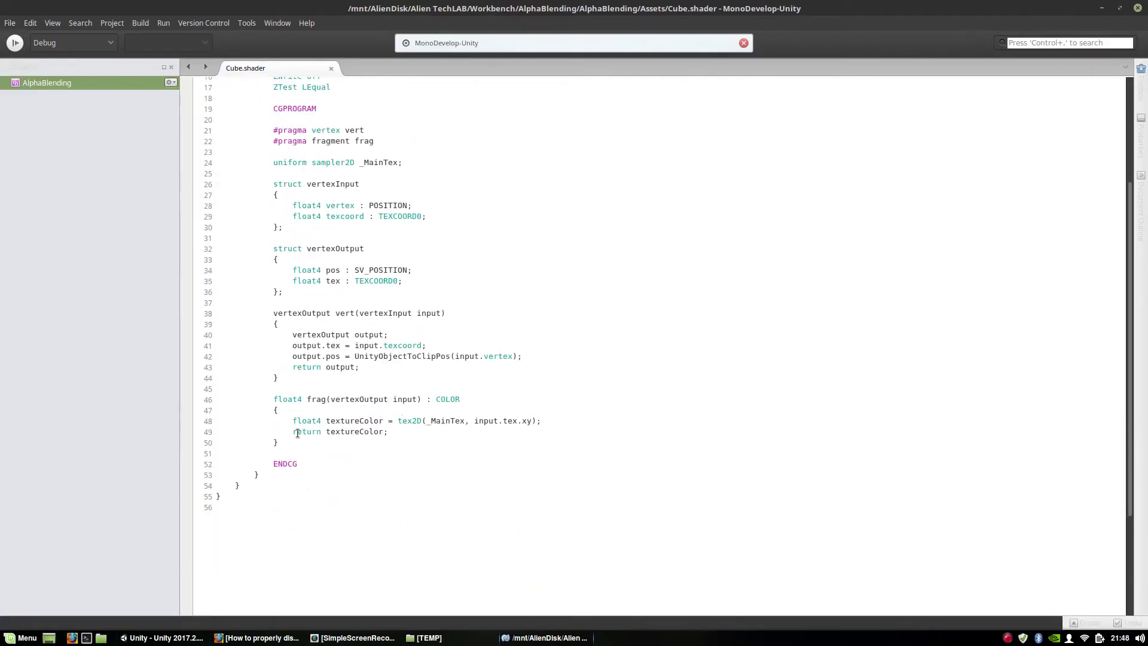
{"action": "left_click_drag", "start_coordinate": [283, 475], "coordinate": [272, 385]}
{"action": "scroll", "coordinate": [271, 385], "scroll_direction": "up", "scroll_amount": 5}
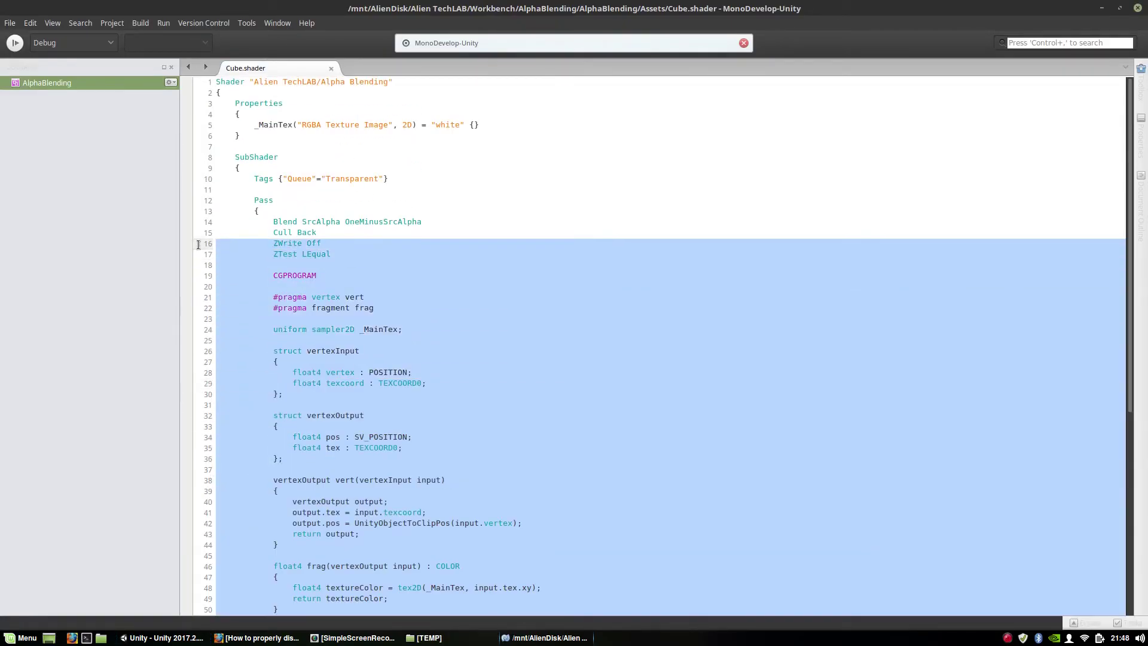
{"action": "left_click_drag", "start_coordinate": [196, 244], "coordinate": [151, 205]}
{"action": "key", "text": "ctrl+c"}
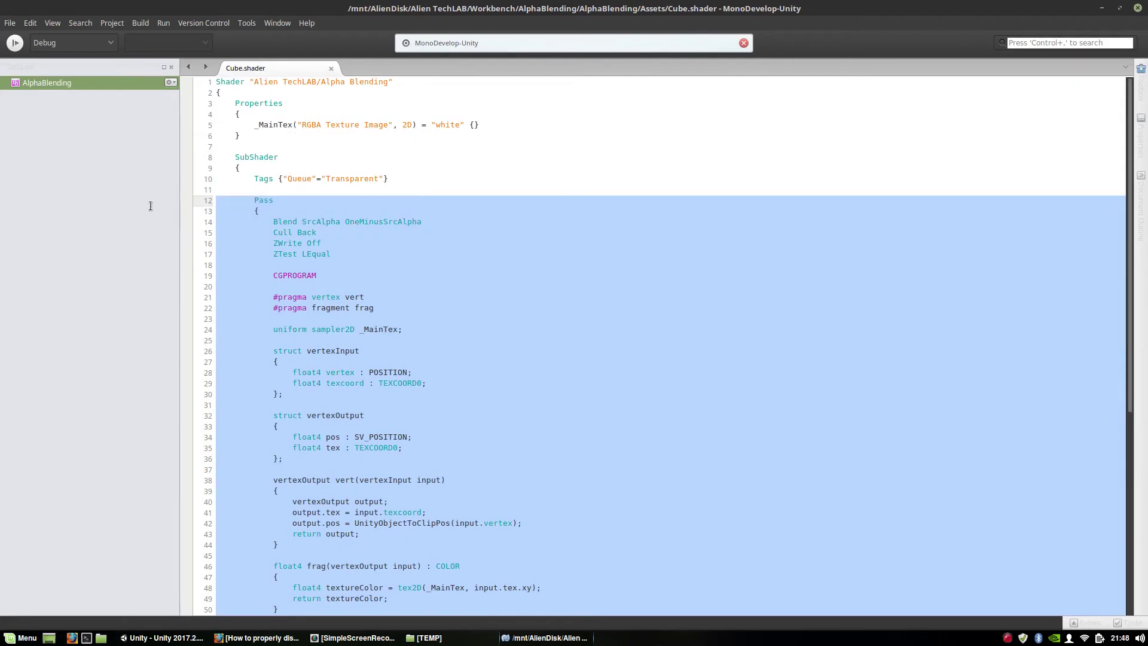
{"action": "left_click", "coordinate": [232, 189]}
{"action": "key", "text": "Return"}
{"action": "key", "text": "ctrl+v"}
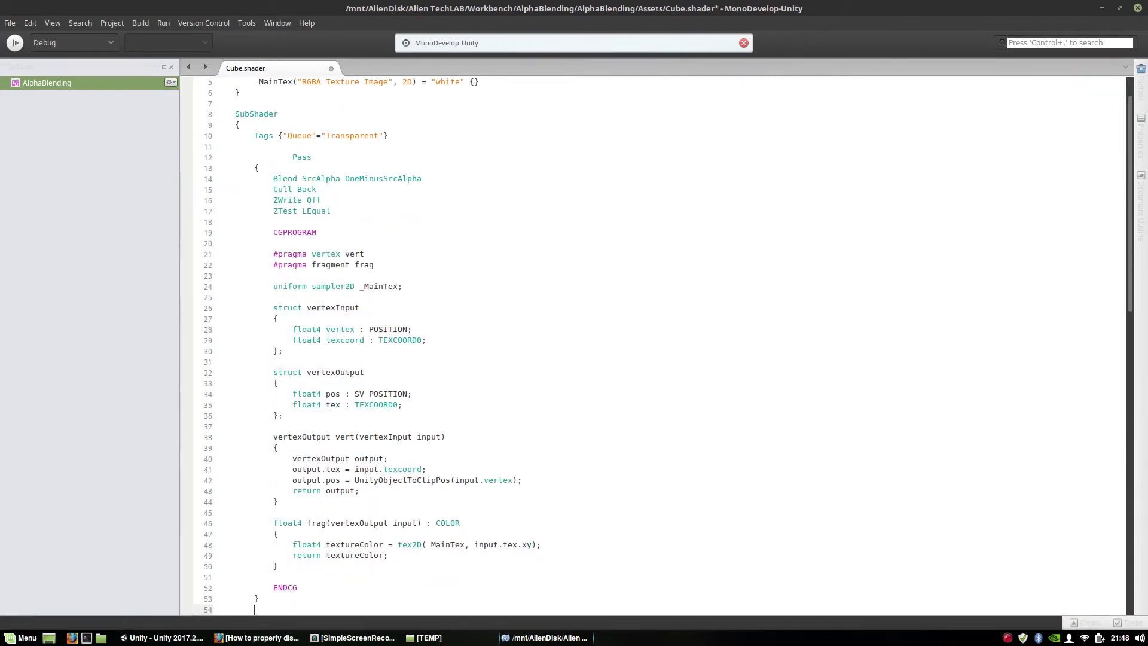
{"action": "left_click", "coordinate": [292, 157]}
{"action": "key", "text": "BackSpace"}
{"action": "key", "text": "BackSpace"}
{"action": "key", "text": "ctrl+s"}
- Change the first pass's Cull Back to Cull Front and save the shader
{"action": "scroll", "coordinate": [422, 238], "scroll_direction": "down", "scroll_amount": 3}
{"action": "scroll", "coordinate": [422, 238], "scroll_direction": "up", "scroll_amount": 3}
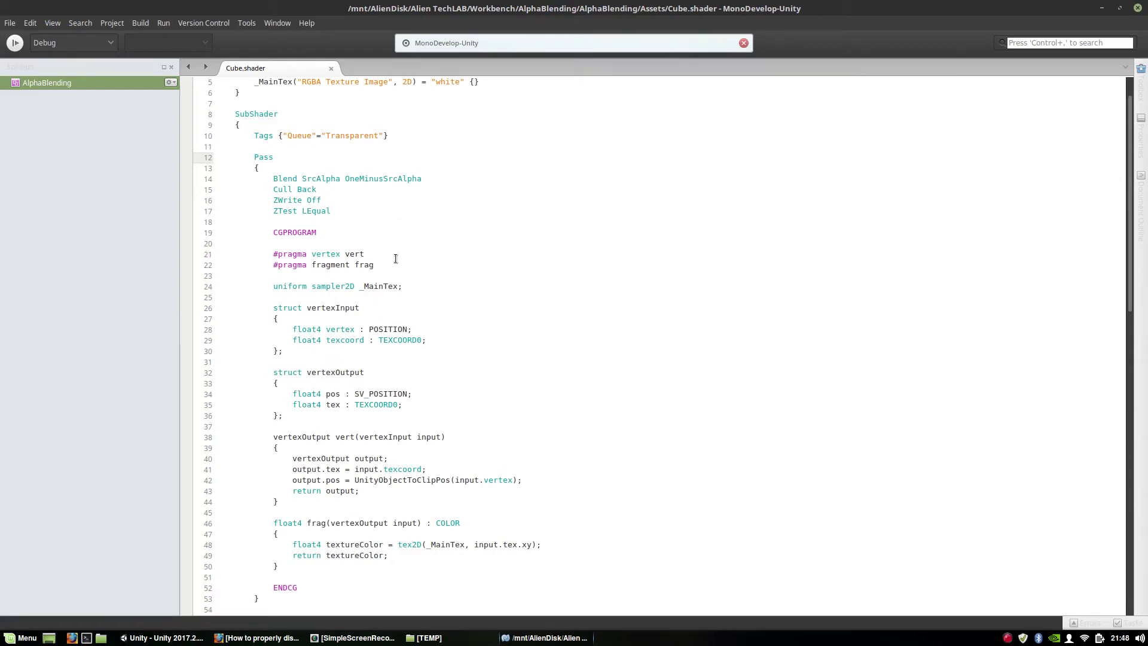
{"action": "scroll", "coordinate": [397, 376], "scroll_direction": "down", "scroll_amount": 14}
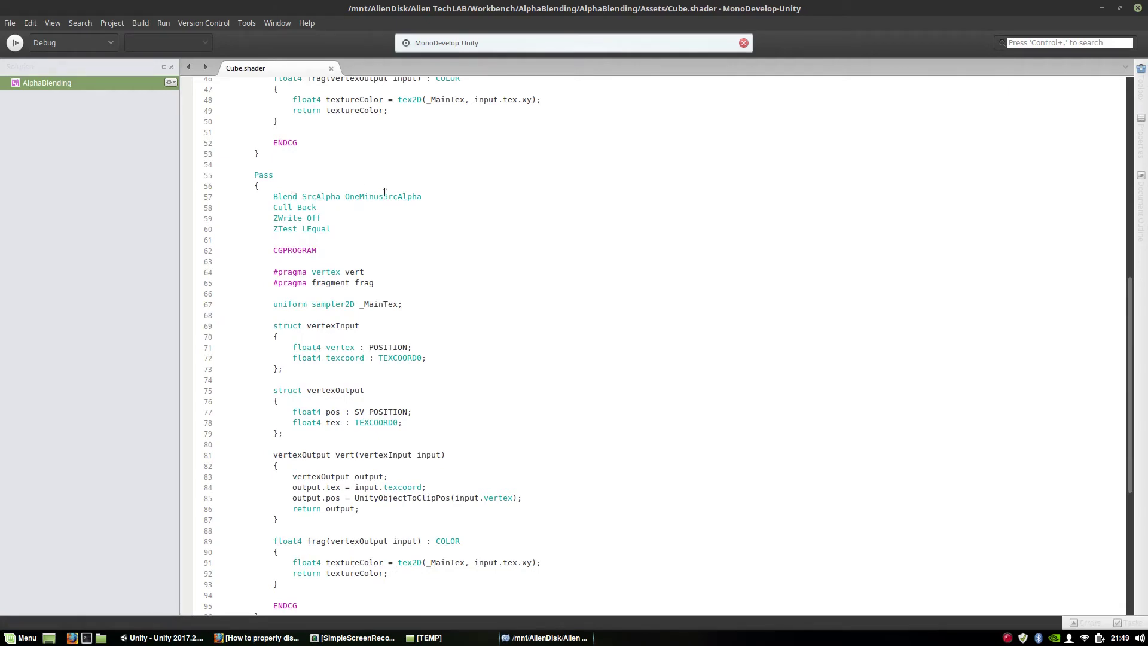
{"action": "scroll", "coordinate": [385, 197], "scroll_direction": "down", "scroll_amount": 7}
{"action": "scroll", "coordinate": [381, 231], "scroll_direction": "up", "scroll_amount": 7}
{"action": "scroll", "coordinate": [470, 464], "scroll_direction": "up", "scroll_amount": 10}
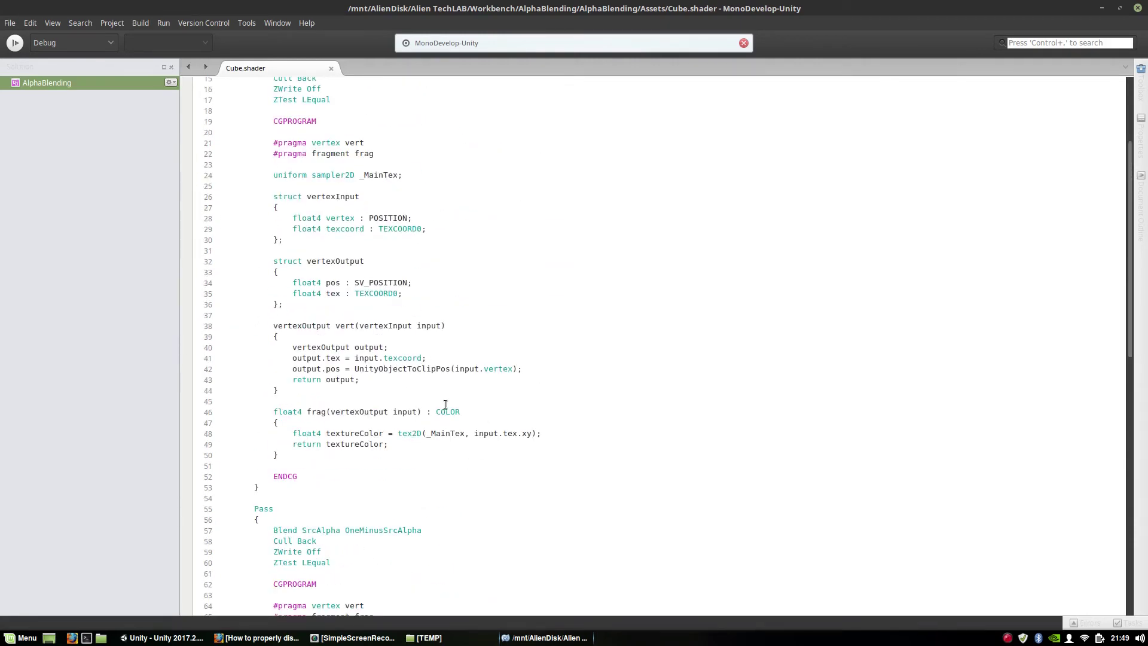
{"action": "scroll", "coordinate": [452, 412], "scroll_direction": "up", "scroll_amount": 3}
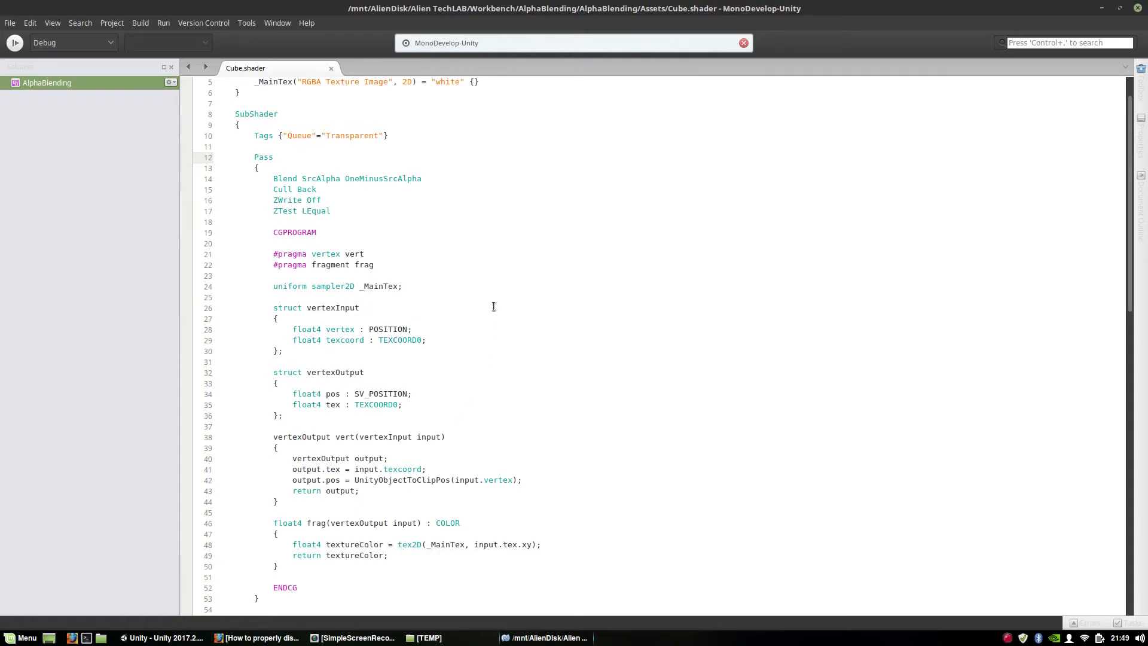
{"action": "scroll", "coordinate": [490, 275], "scroll_direction": "down", "scroll_amount": 2}
{"action": "scroll", "coordinate": [339, 180], "scroll_direction": "up", "scroll_amount": 3}
{"action": "double_click", "coordinate": [304, 232]}
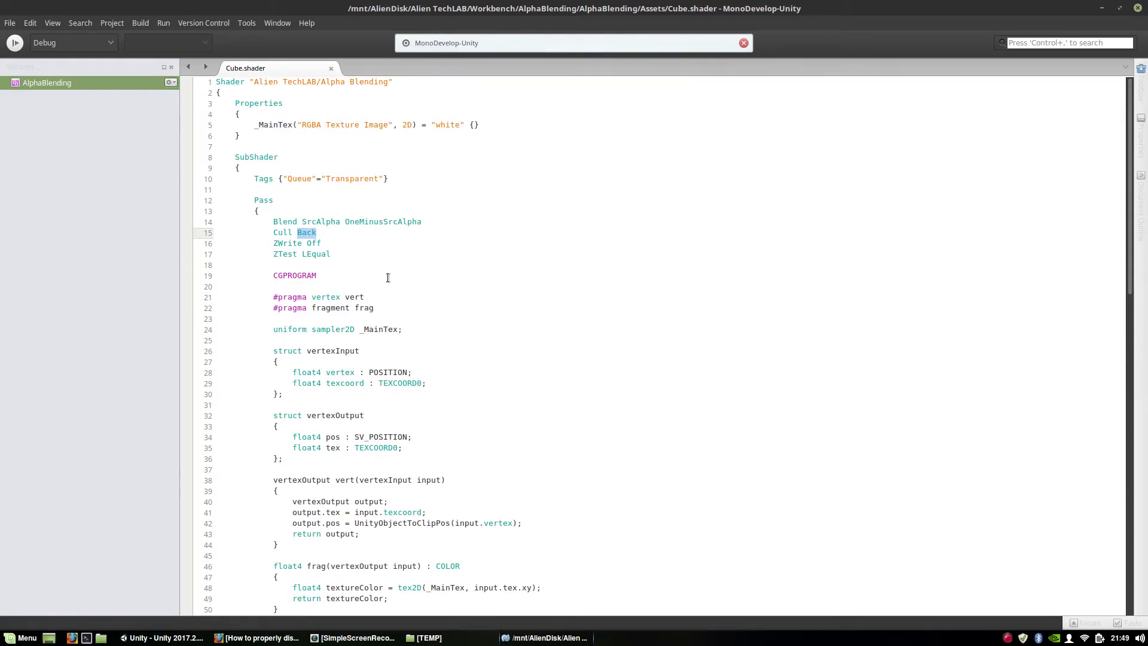
{"action": "type", "text": "Front"}
{"action": "key", "text": "ctrl+s"}
{"action": "scroll", "coordinate": [452, 287], "scroll_direction": "down", "scroll_amount": 14}
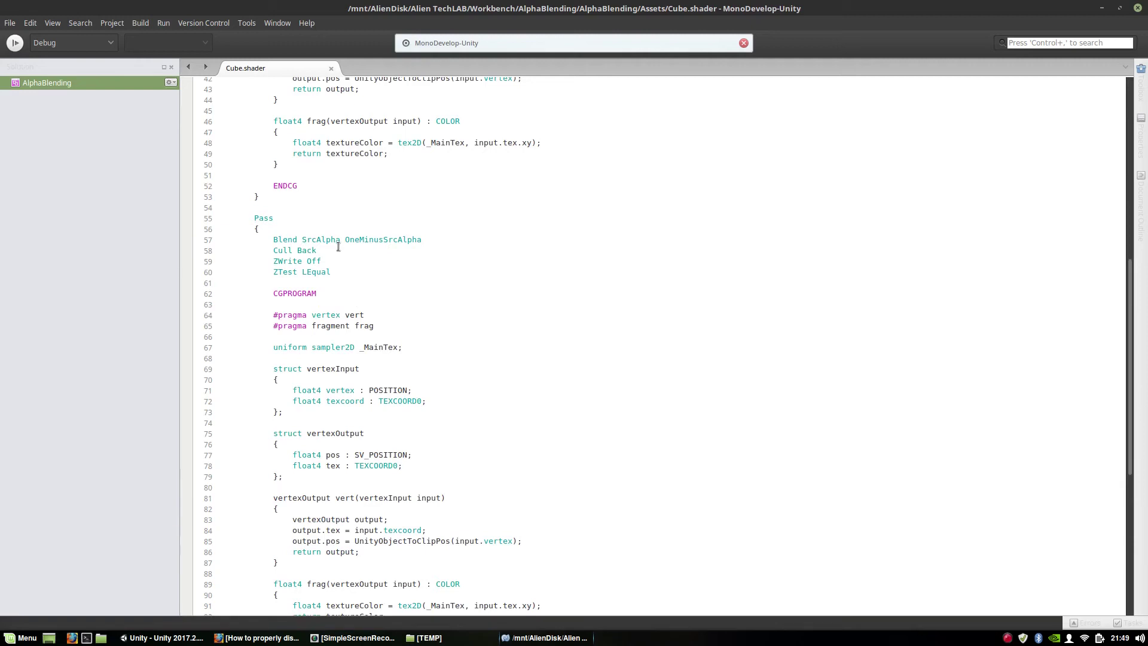
{"action": "scroll", "coordinate": [475, 239], "scroll_direction": "down", "scroll_amount": 5}
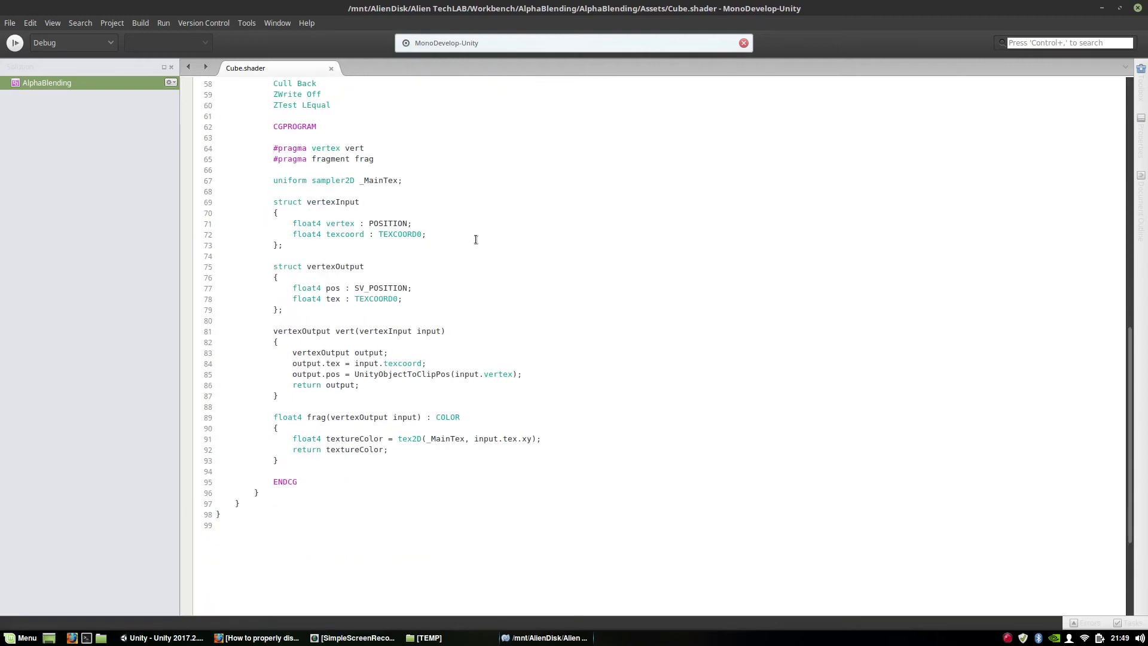
- Enable Cube2 in the Inspector so a second glass cube appears beside the first
{"action": "left_click", "coordinate": [174, 637]}
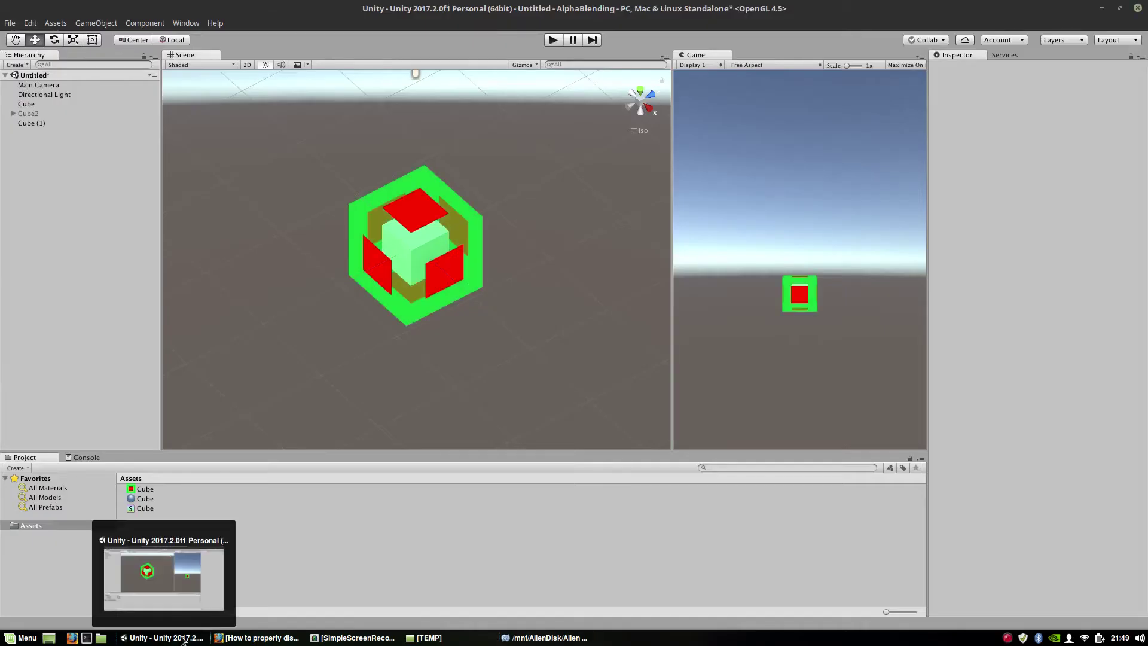
{"action": "left_click_drag", "start_coordinate": [336, 386], "coordinate": [664, 276], "text": "alt"}
{"action": "left_click", "coordinate": [76, 122]}
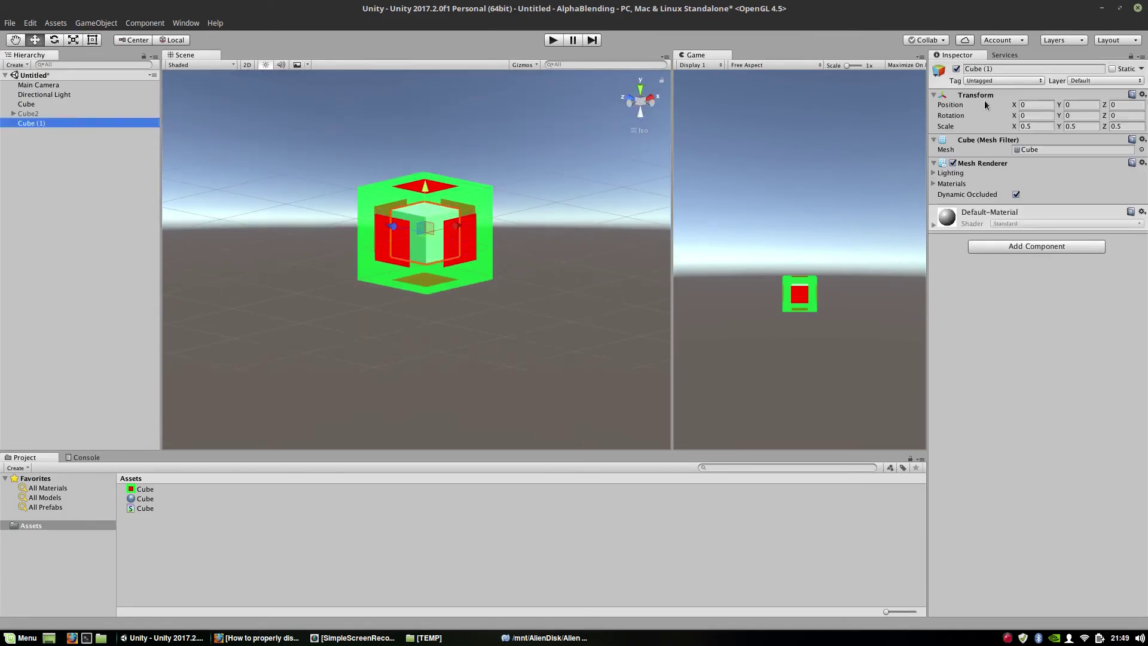
{"action": "left_click", "coordinate": [50, 114]}
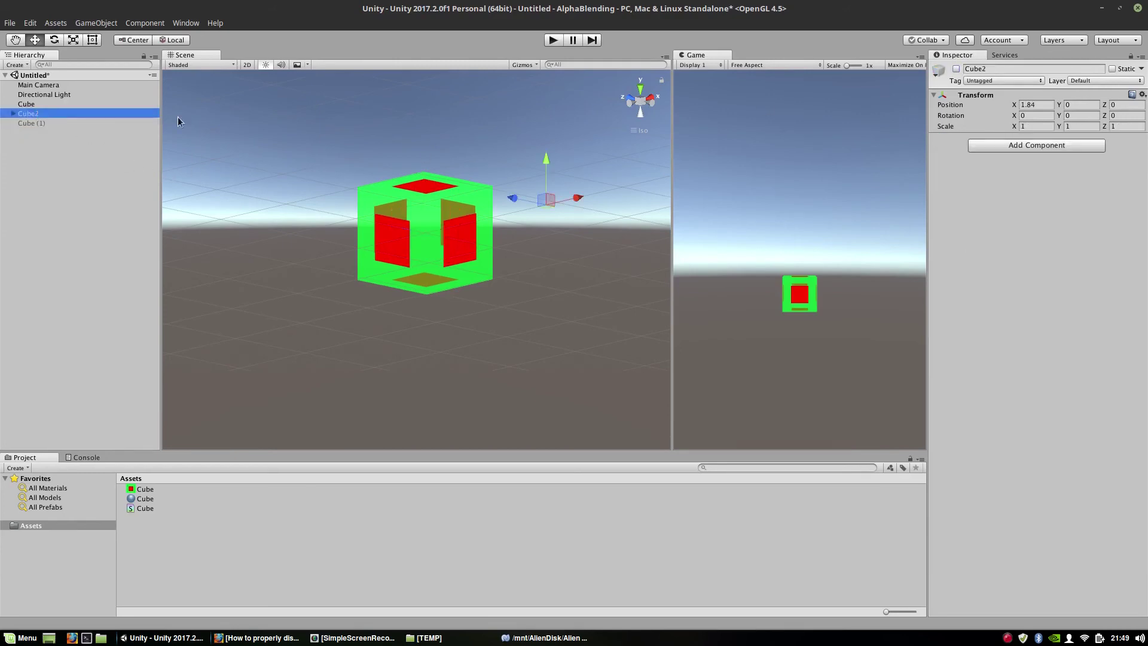
{"action": "left_click", "coordinate": [956, 68]}
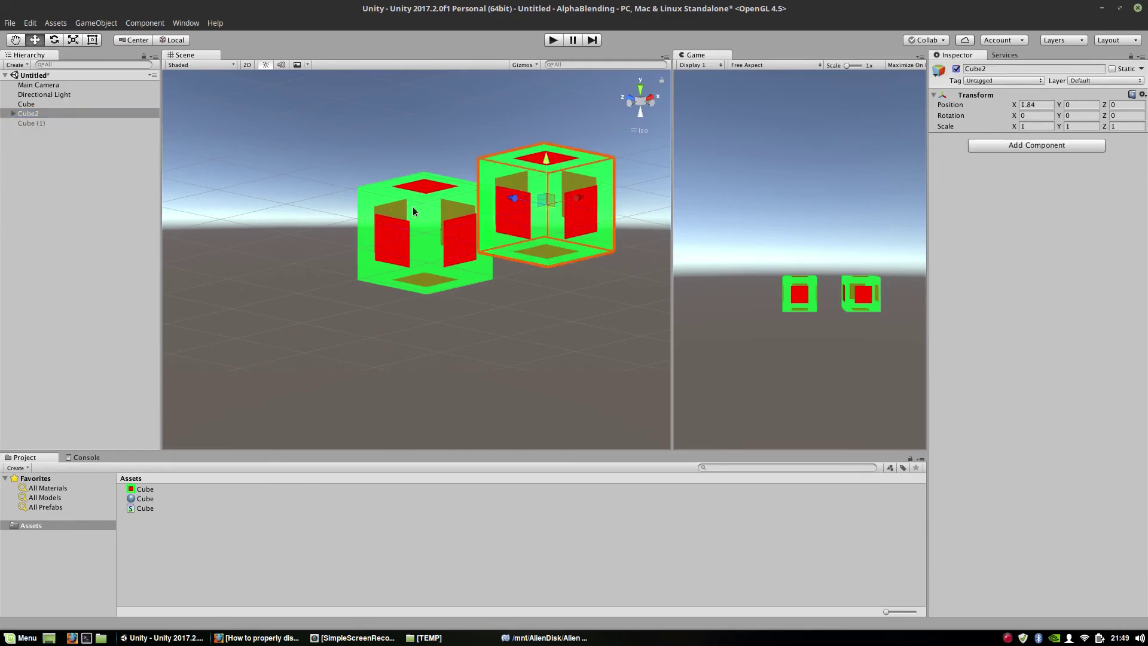
- Orbit the Scene view to inspect both glass cubes from the front, above and near level
{"action": "left_click_drag", "start_coordinate": [330, 212], "coordinate": [341, 313], "text": "alt"}
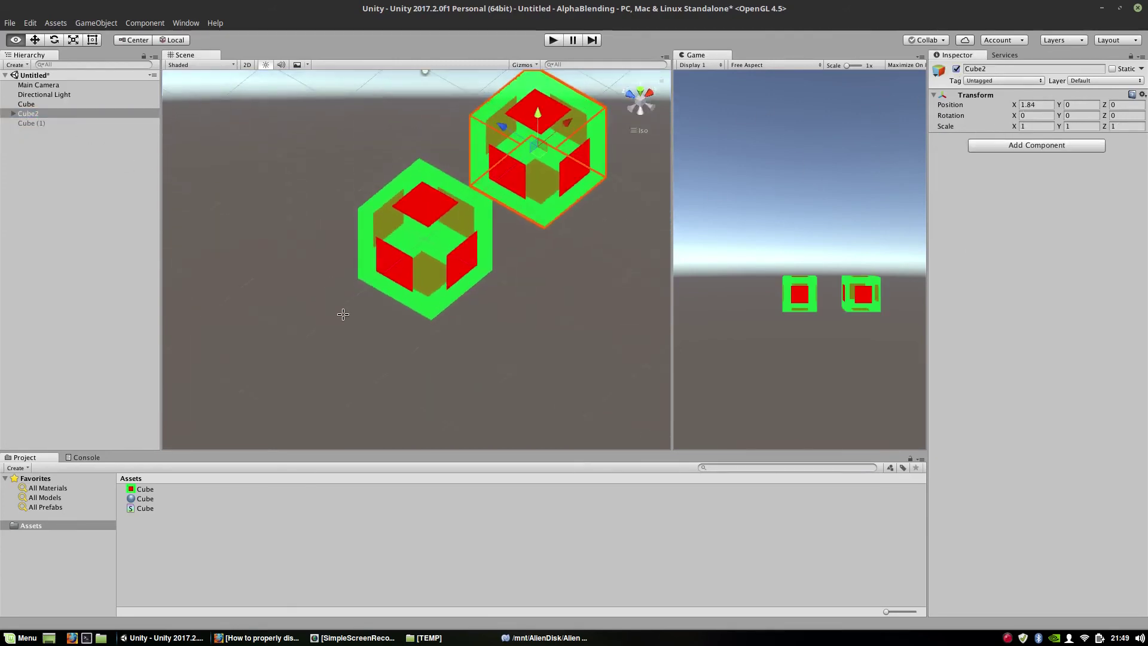
{"action": "scroll", "coordinate": [488, 263], "scroll_direction": "down", "scroll_amount": 3}
{"action": "left_click_drag", "start_coordinate": [487, 263], "coordinate": [371, 396], "text": "alt"}
{"action": "left_click", "coordinate": [364, 412]}
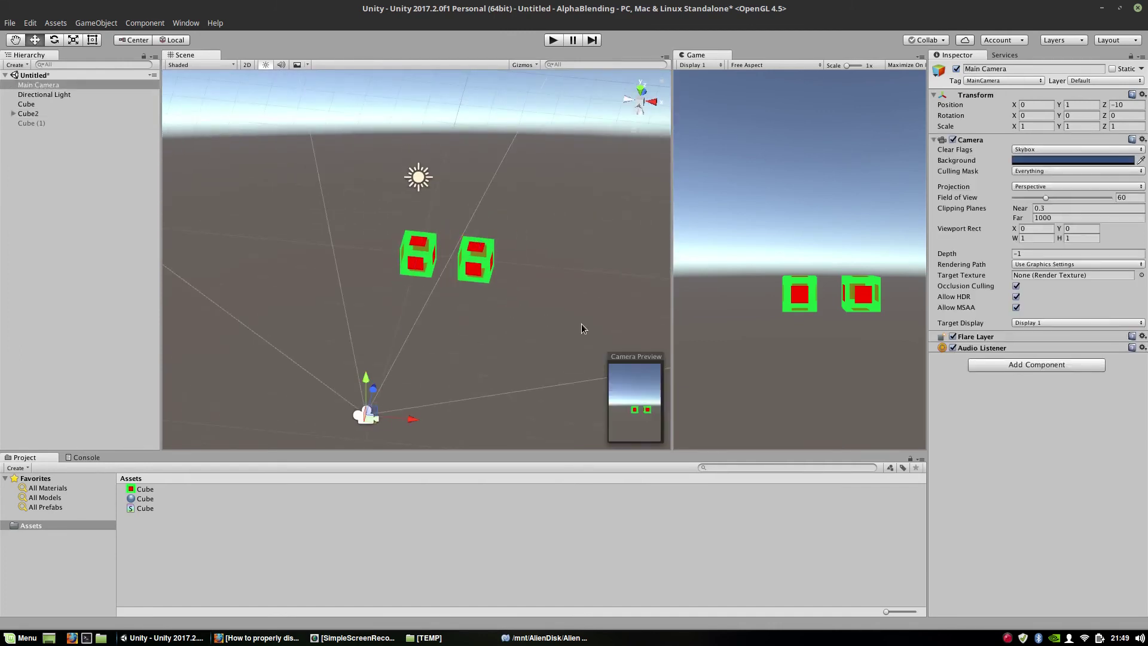
{"action": "left_click_drag", "start_coordinate": [584, 328], "coordinate": [352, 374], "text": "alt"}
{"action": "scroll", "coordinate": [479, 281], "scroll_direction": "up", "scroll_amount": 3}
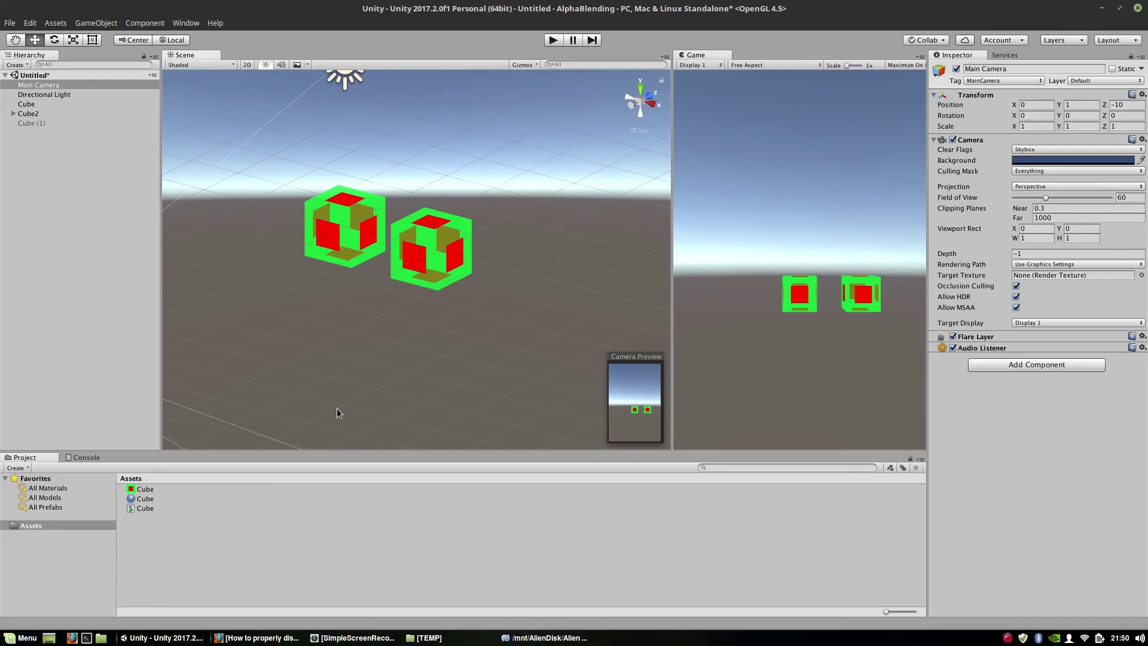
{"action": "left_click", "coordinate": [570, 638]}
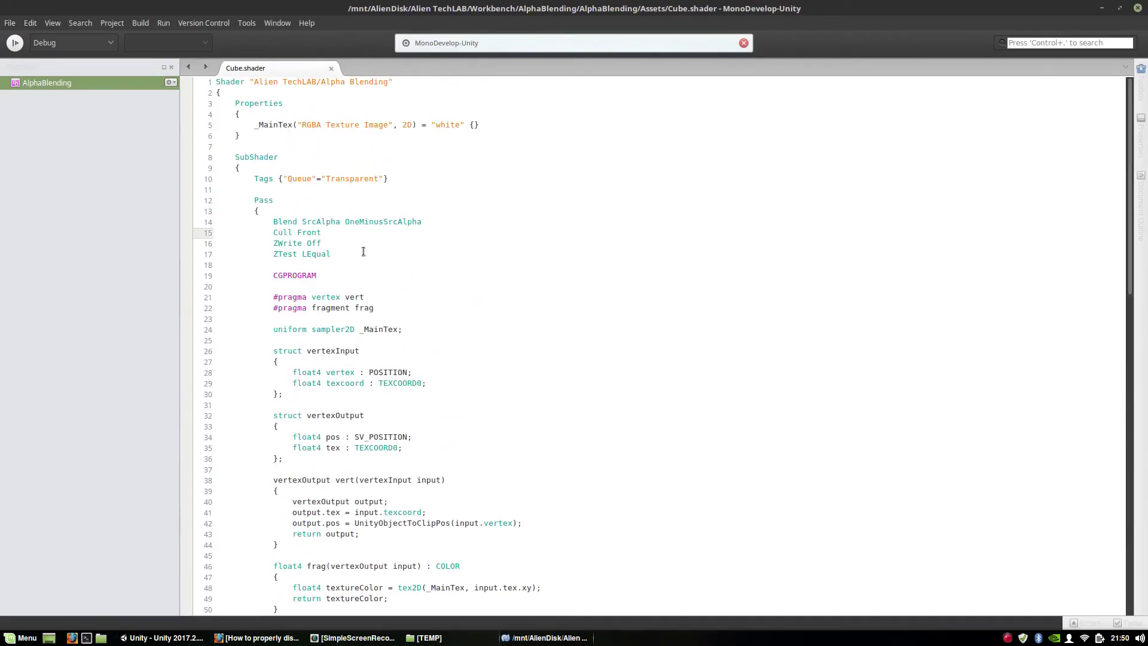
- Inspect the first pass's Cull setting and the Queue Transparent tag on line 10
{"action": "left_click", "coordinate": [361, 252]}
{"action": "double_click", "coordinate": [285, 233]}
{"action": "left_click", "coordinate": [288, 255]}
{"action": "left_click_drag", "start_coordinate": [273, 179], "coordinate": [413, 182]}
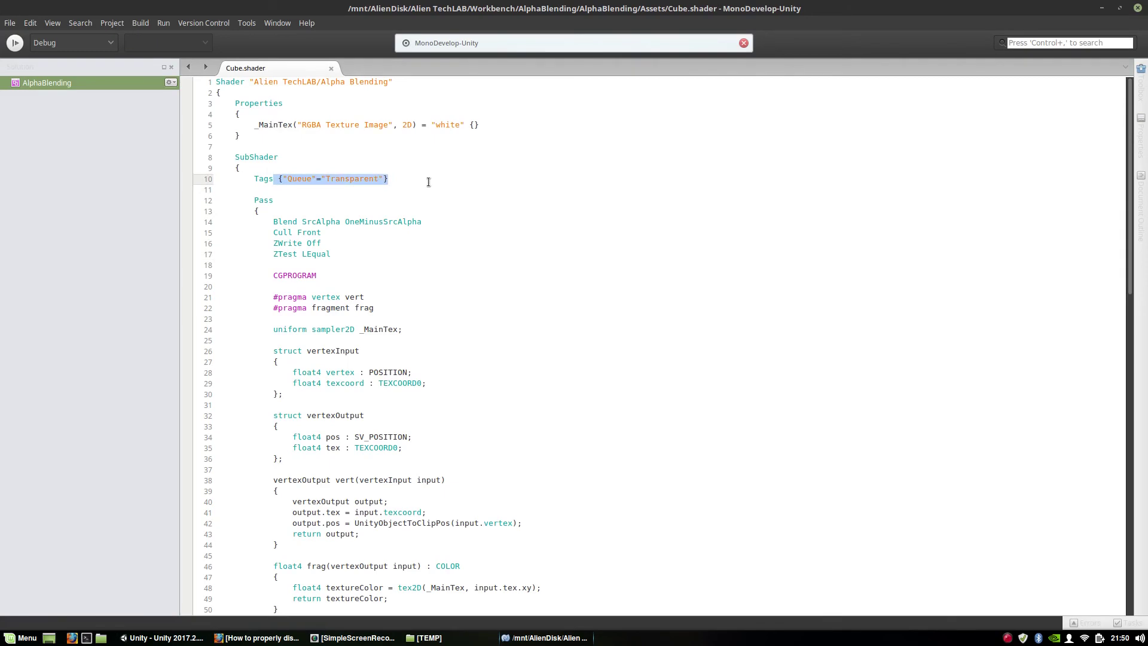
- Look over the second Pass block, then view the two glass cubes in Unity's scene
{"action": "scroll", "coordinate": [428, 182], "scroll_direction": "down", "scroll_amount": 2}
{"action": "left_click", "coordinate": [277, 145]}
{"action": "scroll", "coordinate": [277, 149], "scroll_direction": "down", "scroll_amount": 9}
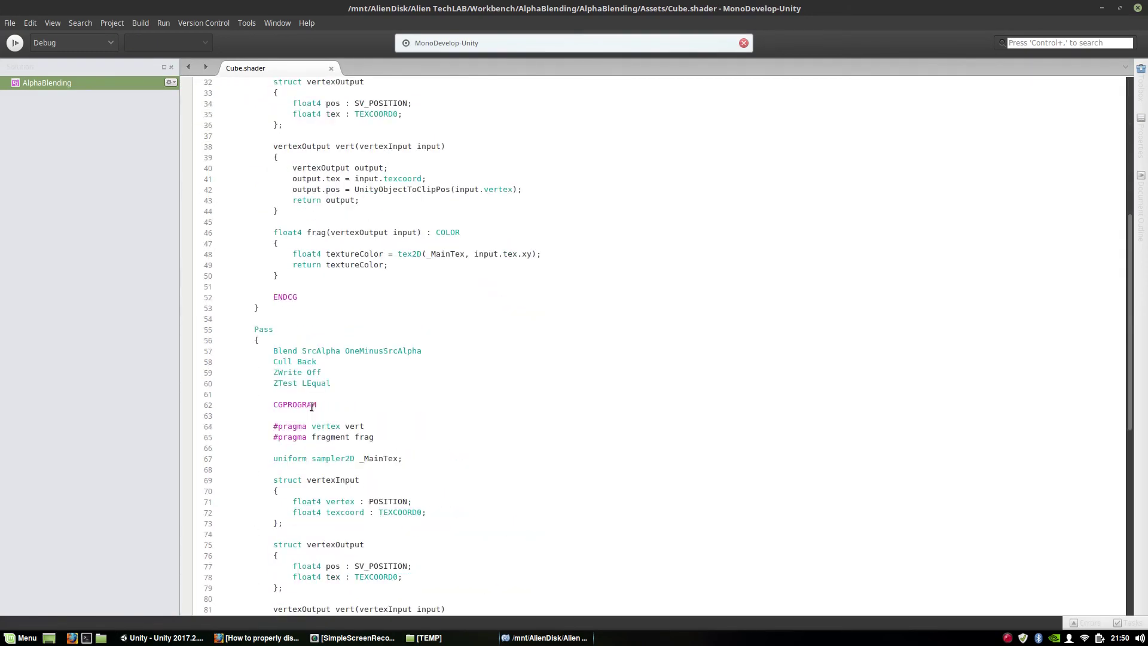
{"action": "left_click", "coordinate": [276, 339]}
{"action": "scroll", "coordinate": [324, 347], "scroll_direction": "down", "scroll_amount": 10}
{"action": "scroll", "coordinate": [352, 332], "scroll_direction": "up", "scroll_amount": 5}
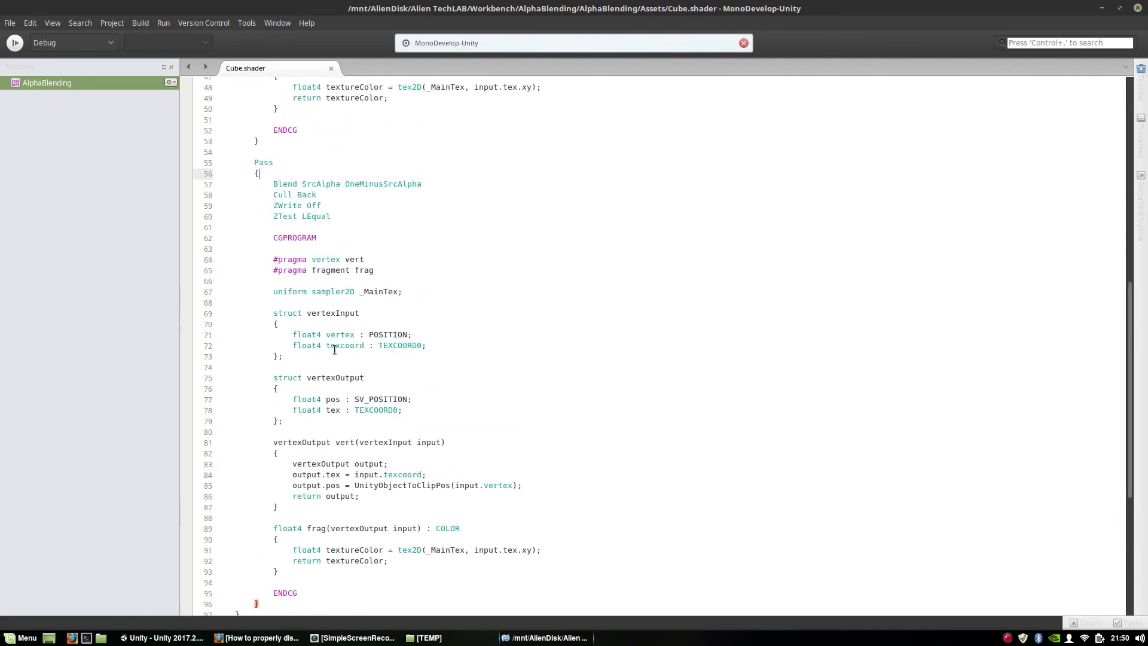
{"action": "scroll", "coordinate": [359, 247], "scroll_direction": "up", "scroll_amount": 15}
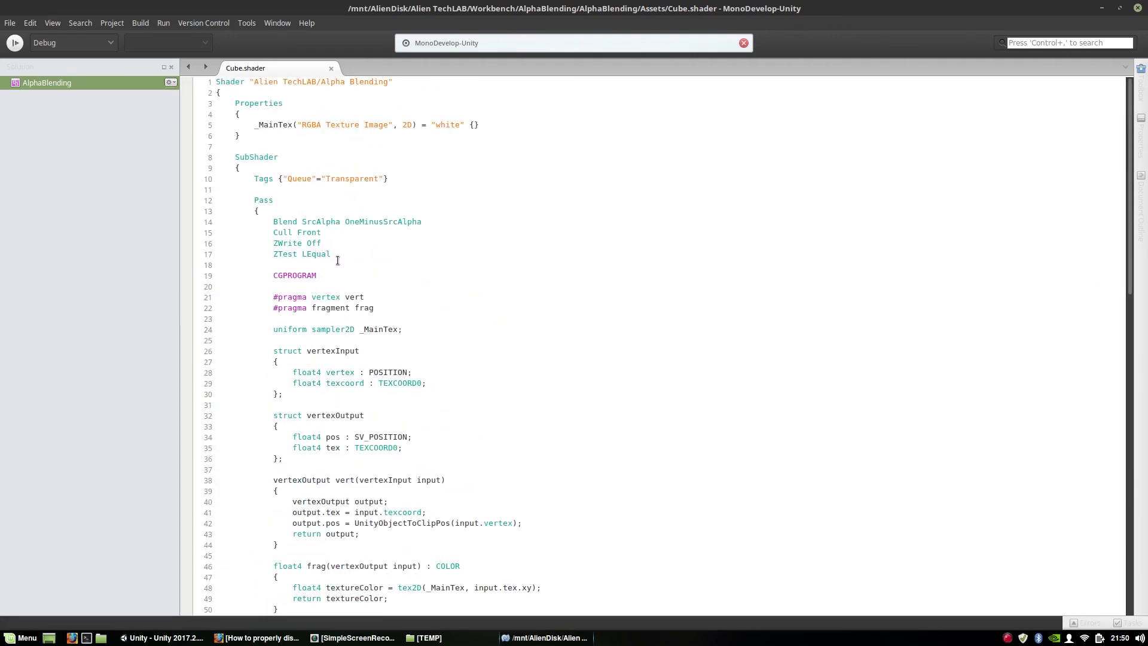
{"action": "scroll", "coordinate": [337, 260], "scroll_direction": "down", "scroll_amount": 17}
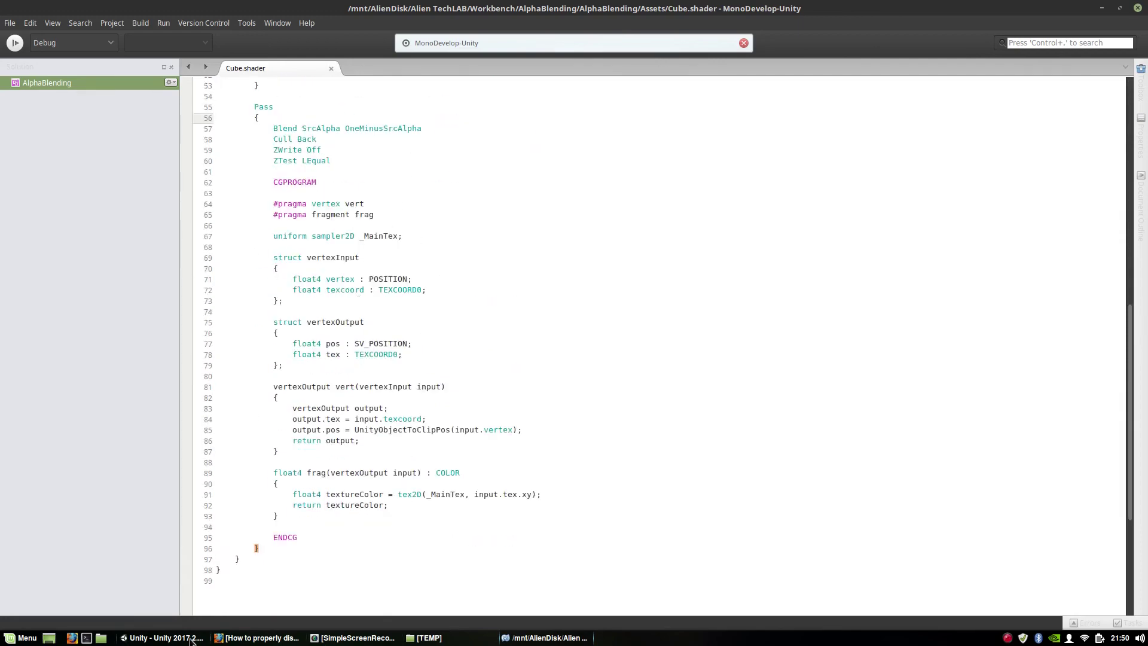
{"action": "left_click", "coordinate": [163, 638]}
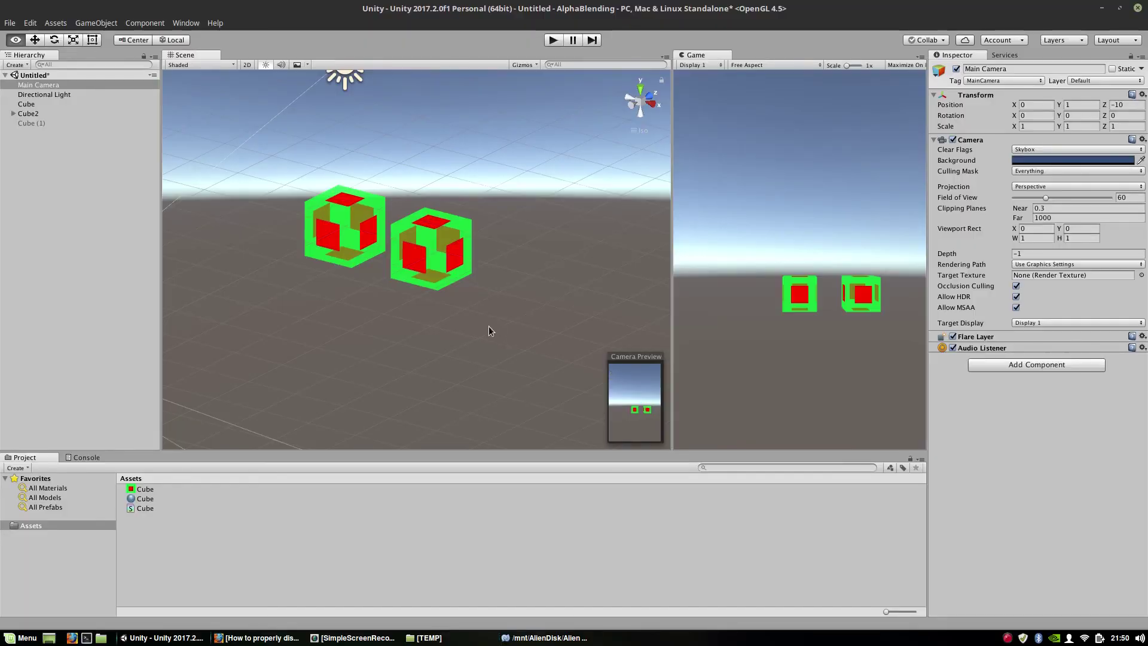
{"action": "left_click_drag", "start_coordinate": [490, 321], "coordinate": [522, 324], "text": "alt"}
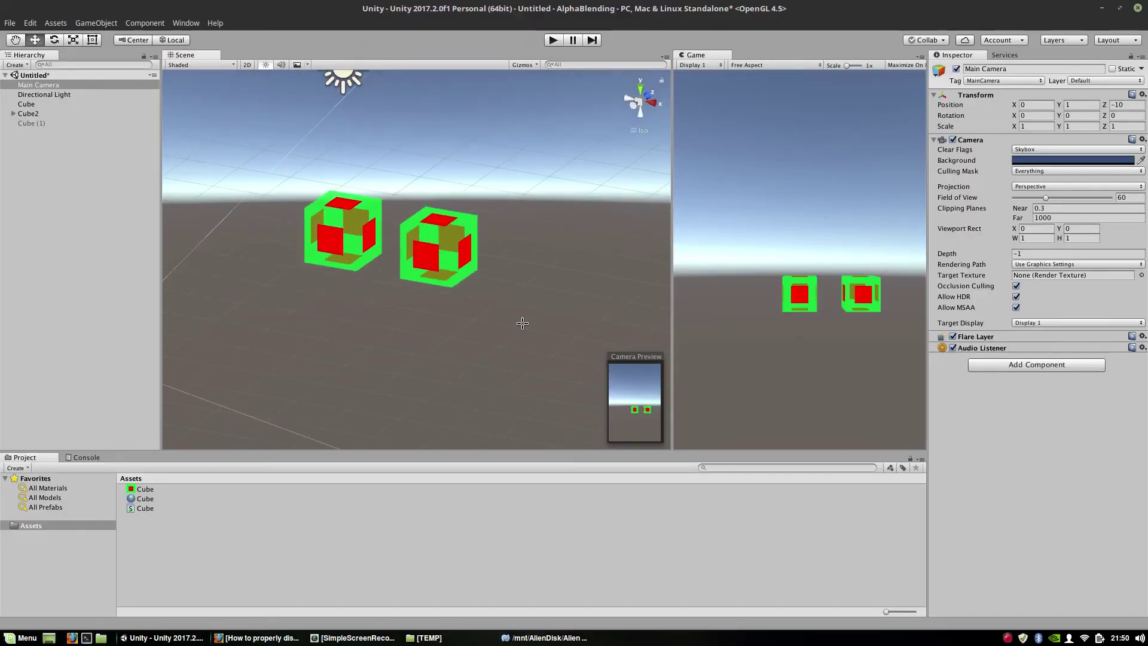